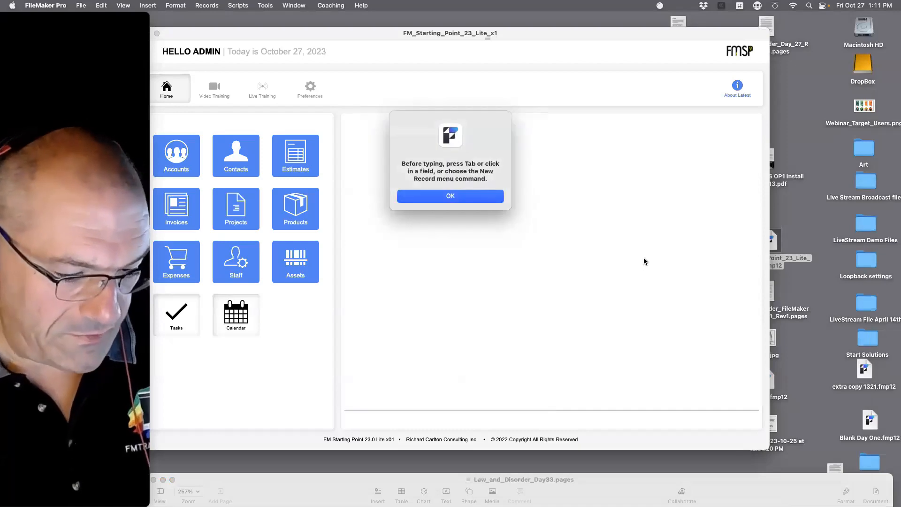
Dismiss the typing alert and show Manage Database's Tables list with all 29 tables.
left_click(490, 197)
key("super+shift+d")
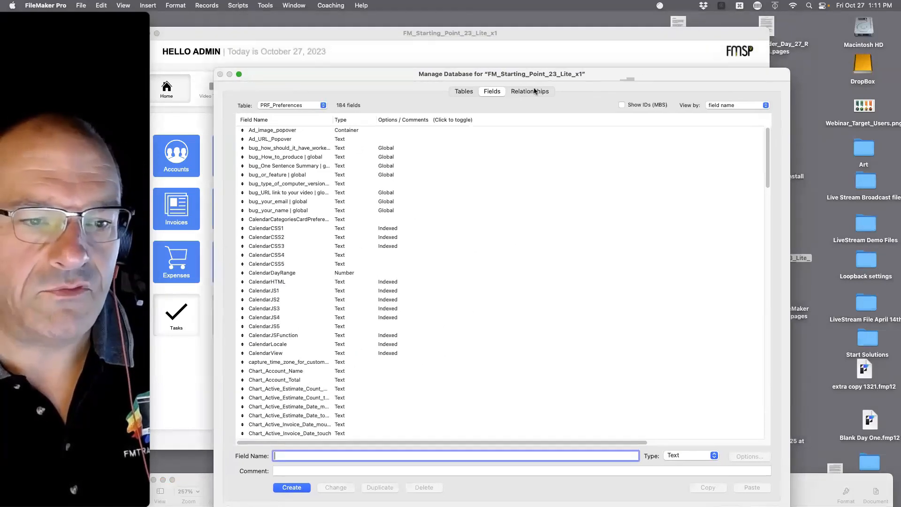
left_click(462, 90)
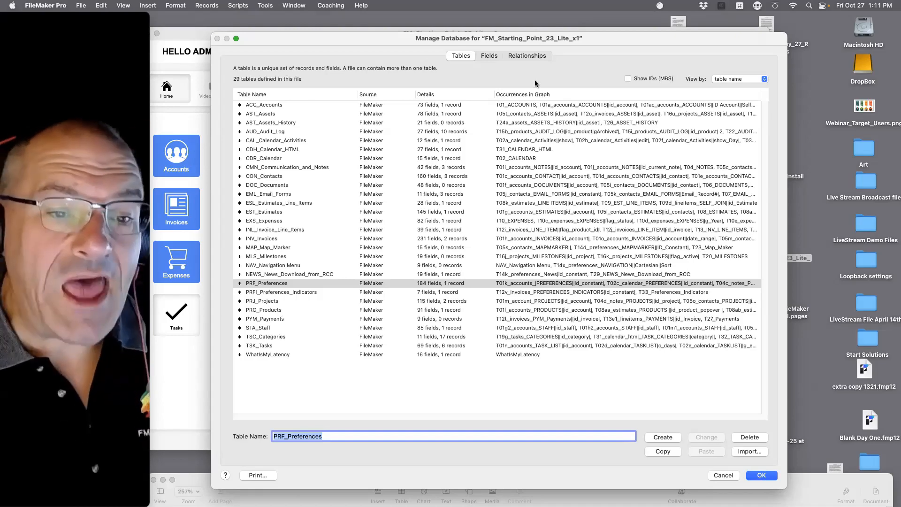
Look over the Relationships graph headed by T01_ACCOUNTS, then close Manage Database with OK.
left_click(537, 56)
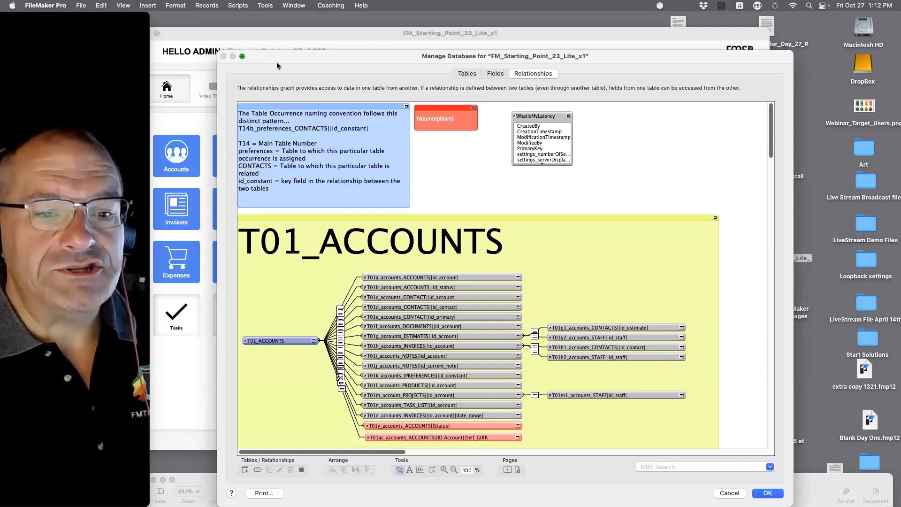
left_click(766, 493)
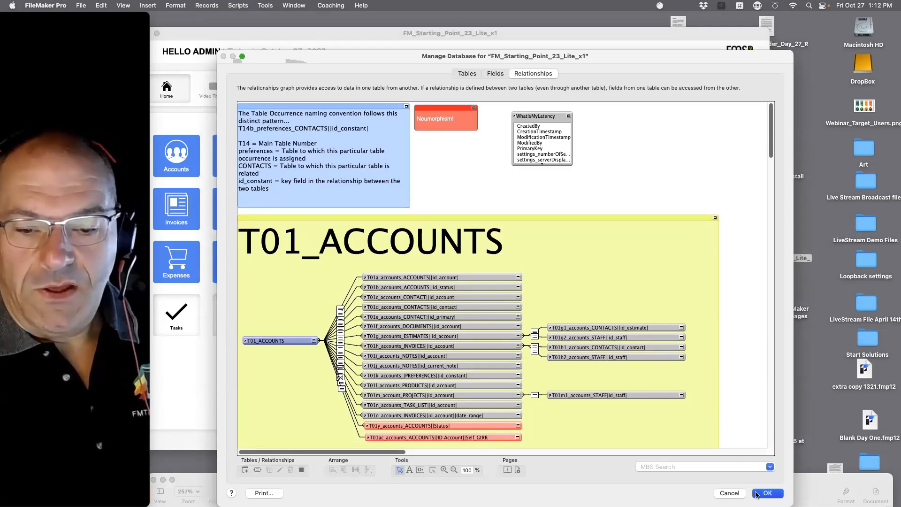
Close the FM_Starting_Point_23_Lite_x1 solution window with Cmd+W.
key("super+w")
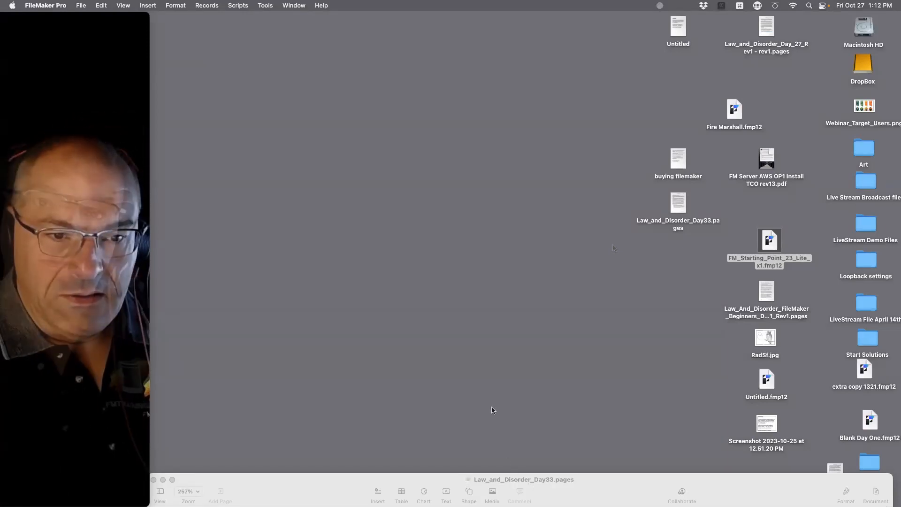
Reopen FM_Starting_Point_23_Lite_x1.fmp12 and view the PRF_Preferences table's 184 fields in Manage Database.
double_click(768, 249)
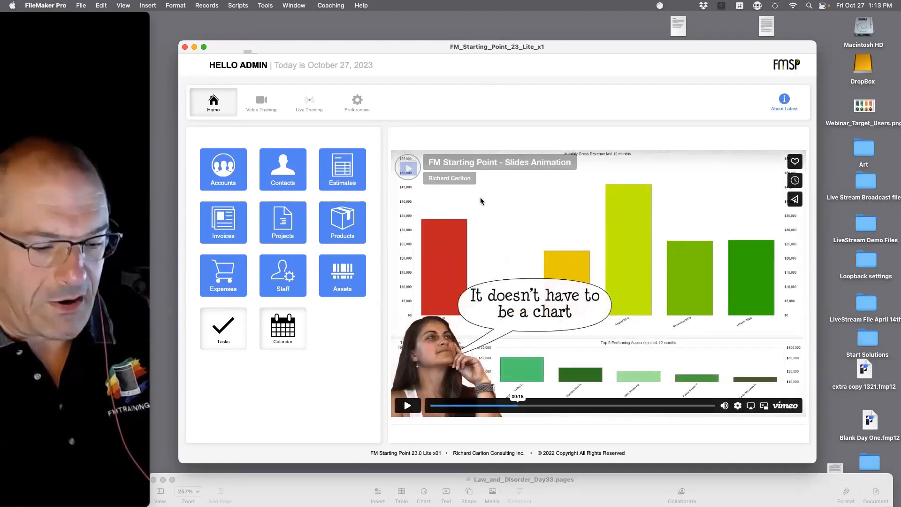
key("super+shift+d")
left_click(500, 76)
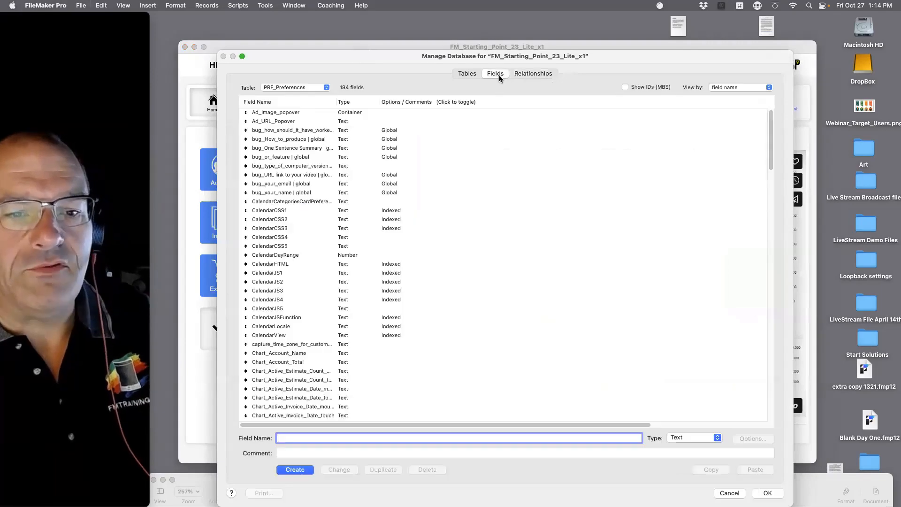
Return Manage Database to the Tables list showing all 29 tables.
left_click(467, 74)
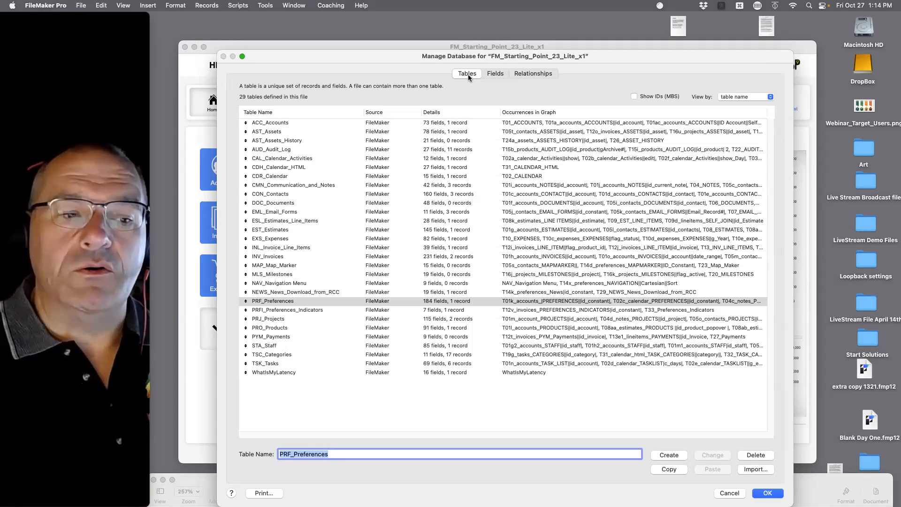
Select the EST_Estimates table, then view the Relationships graph of table occurrences.
left_click(270, 231)
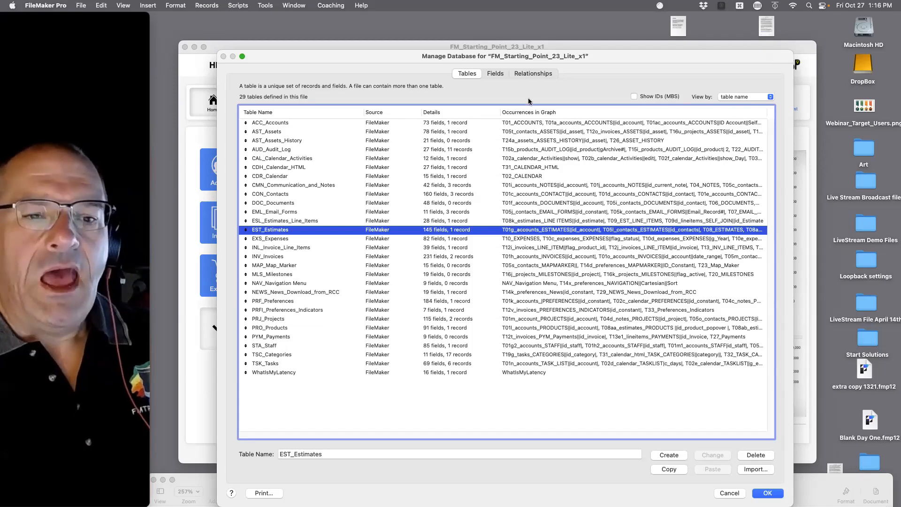
left_click(536, 74)
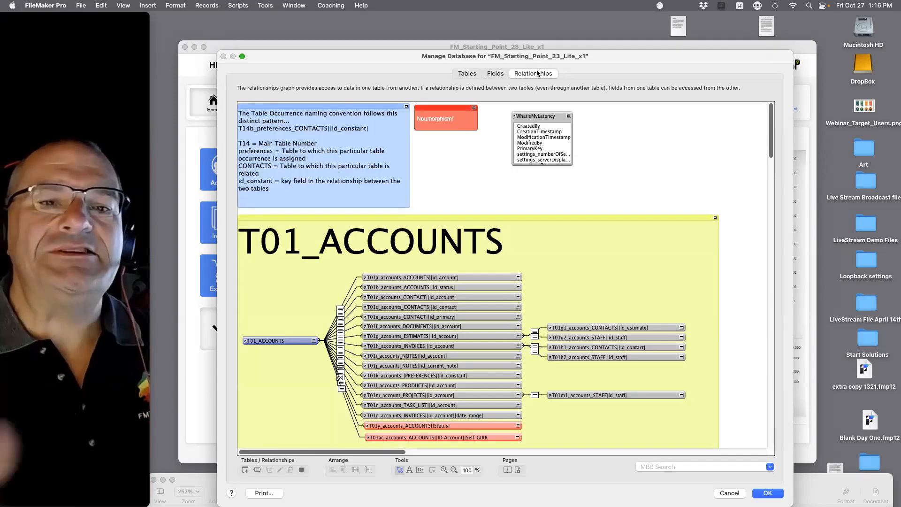
Zoom the relationship graph out to 25% to see occurrences T01_ACCOUNTS through T33_Preferences_Indicators.
scroll(509, 249, "down", 3)
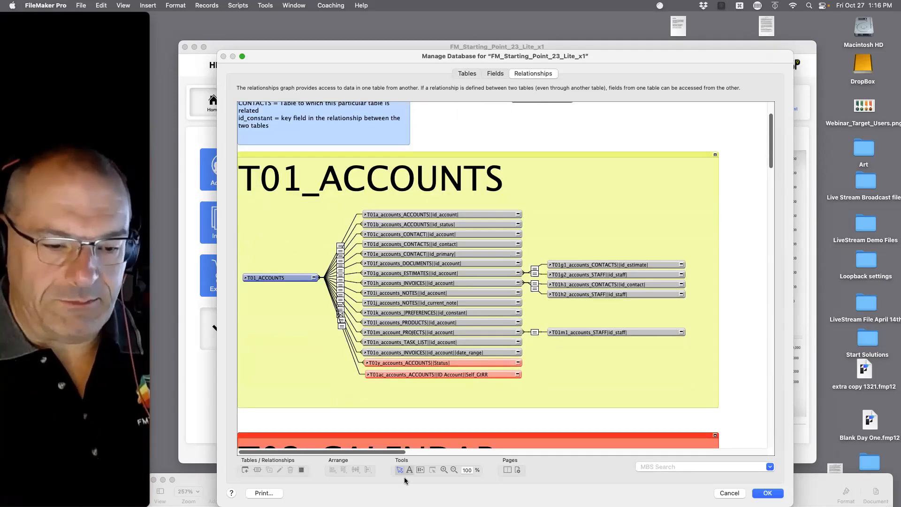
left_click(454, 470)
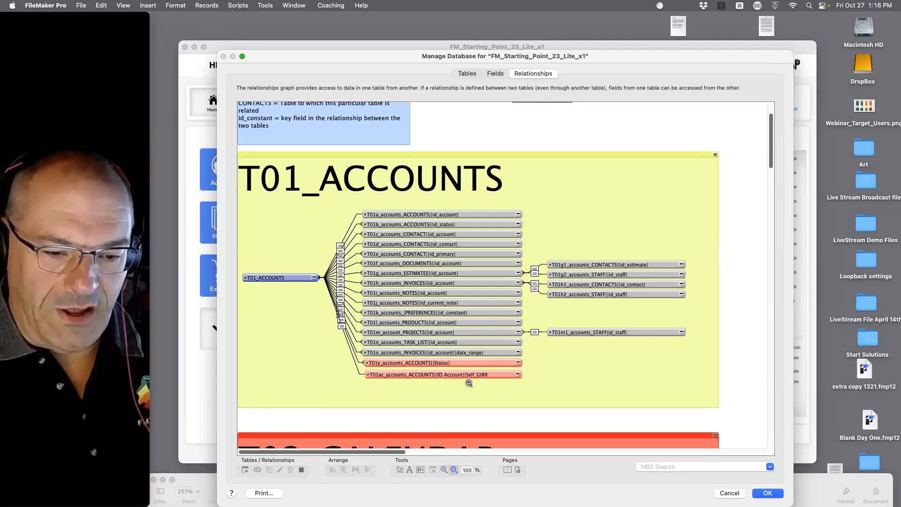
left_click(469, 373)
left_click(469, 373)
left_click(469, 373)
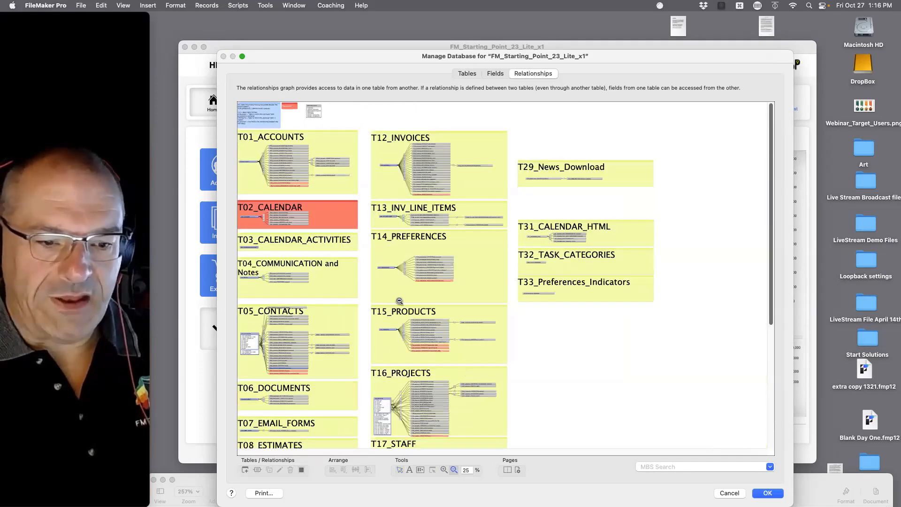
scroll(463, 324, "down", 5)
scroll(463, 326, "up", 4)
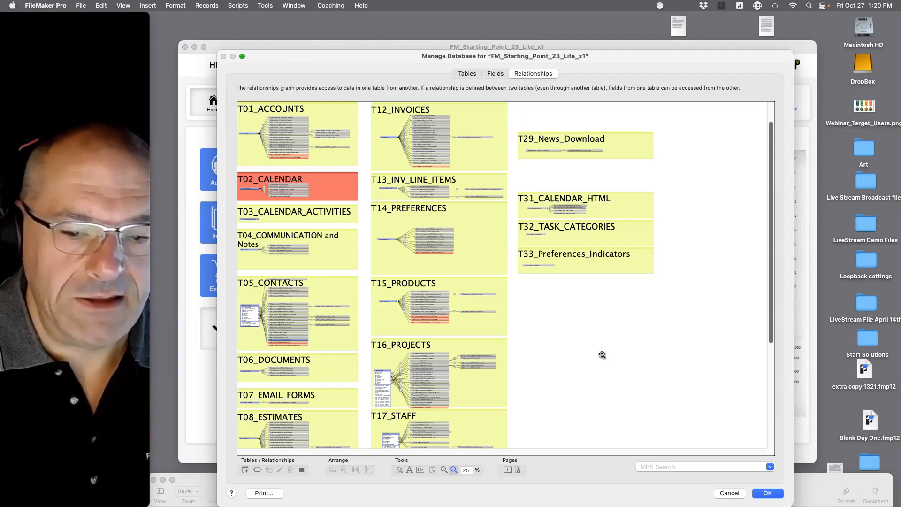
Close Manage Database and open the Contacts layout showing the first contact record.
left_click(729, 492)
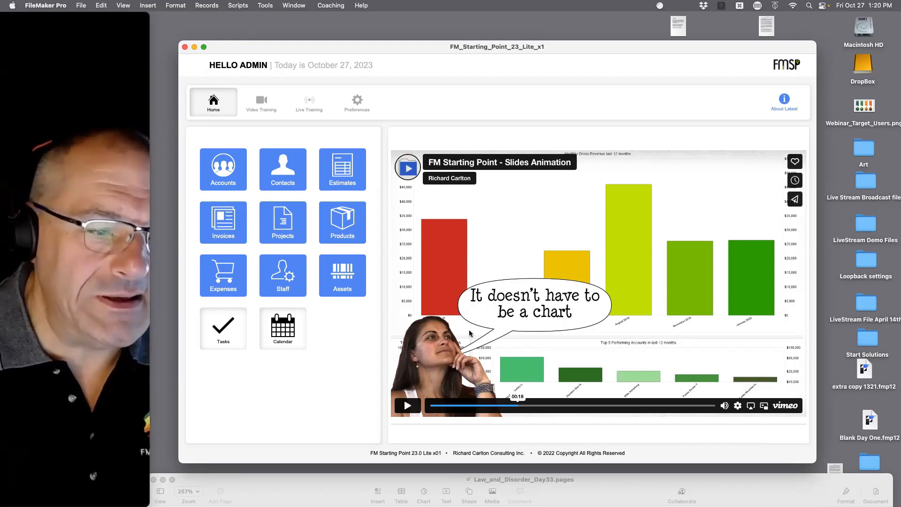
left_click(288, 181)
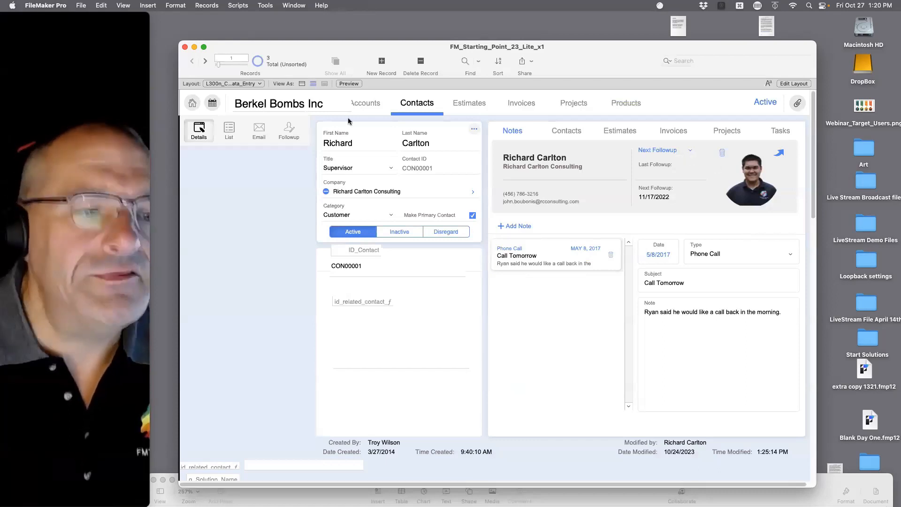
left_click(30, 4)
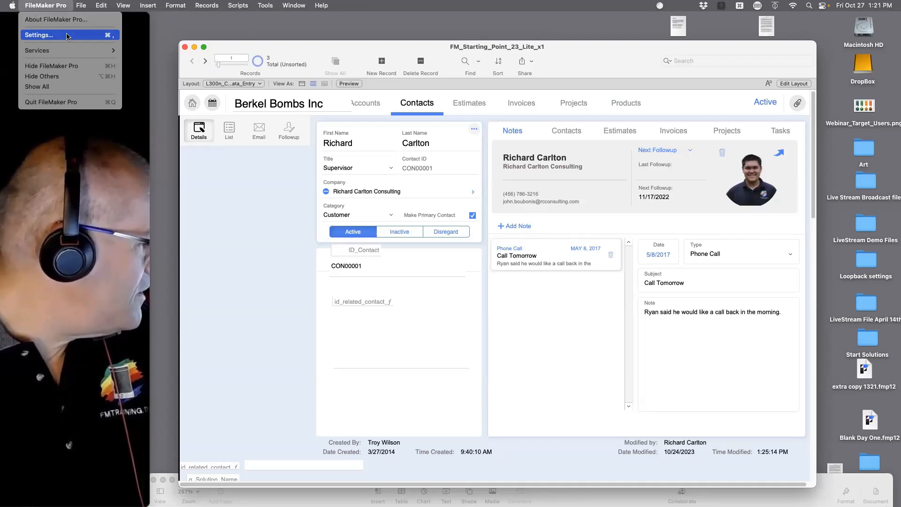
Dismiss the FileMaker Pro menu without choosing an option.
left_click(262, 265)
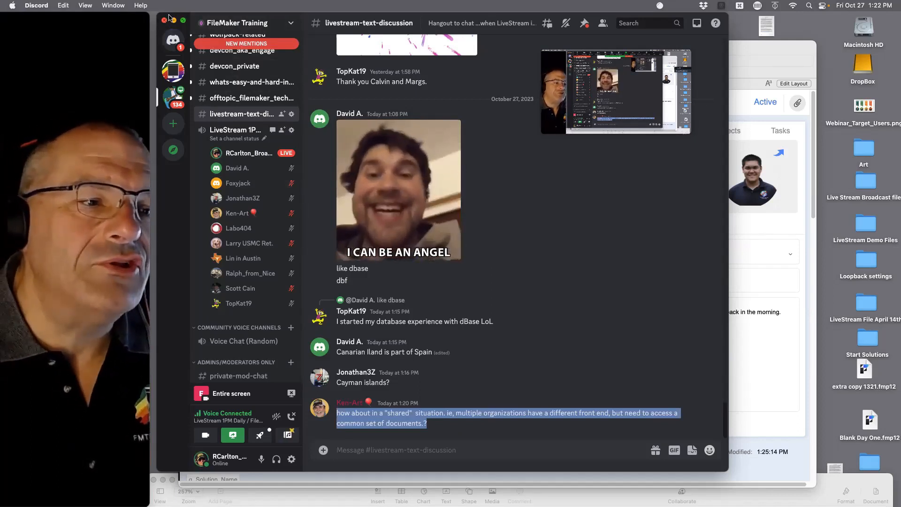
Drag the Discord chat window down and right to reveal the FileMaker Contacts layout.
left_click_drag(168, 17, 206, 196)
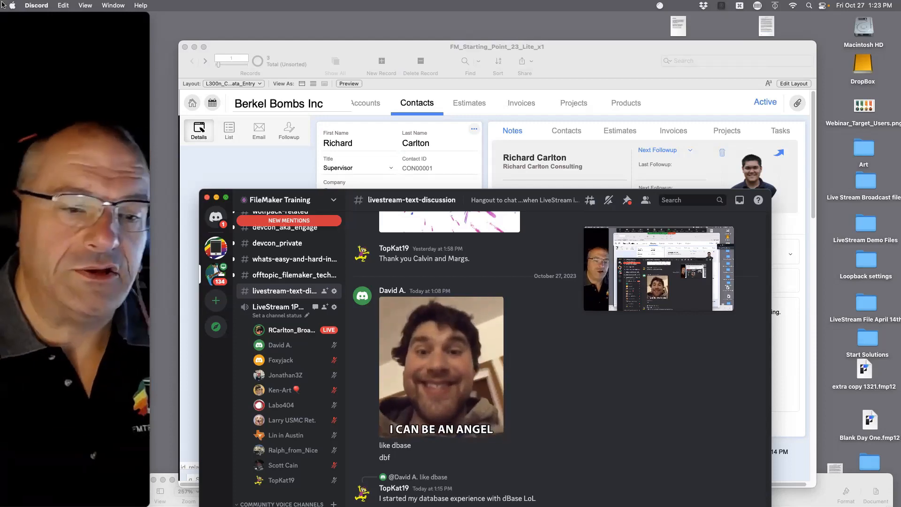
Create a blank FileMaker database named Contracts and save it on the Desktop.
left_click(216, 197)
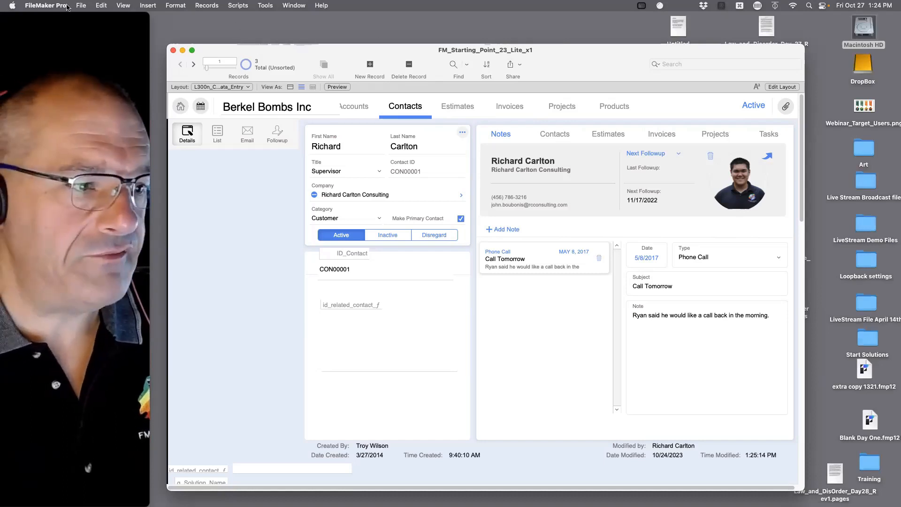
left_click(47, 5)
left_click(78, 20)
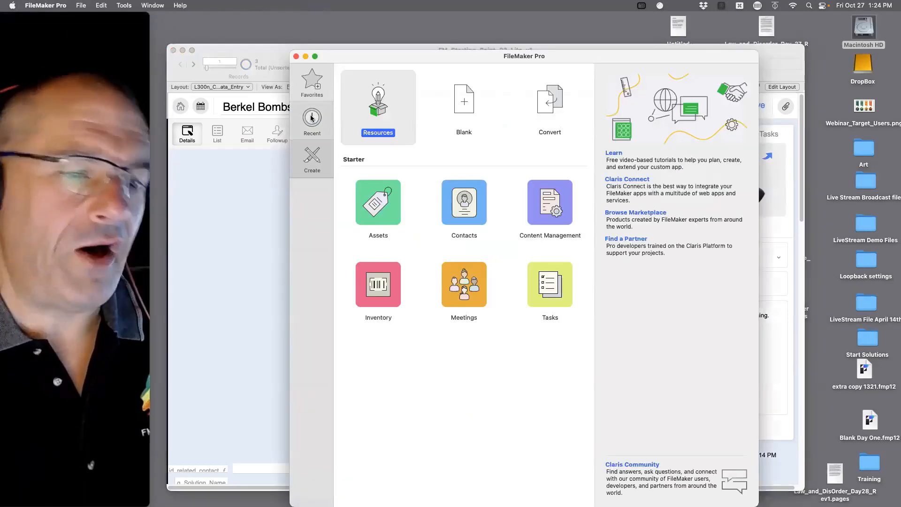
double_click(459, 109)
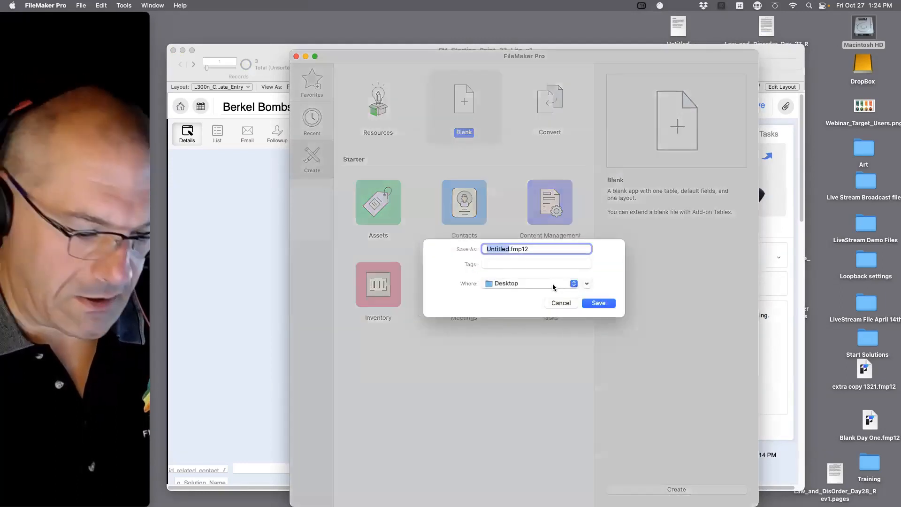
type("Contract")
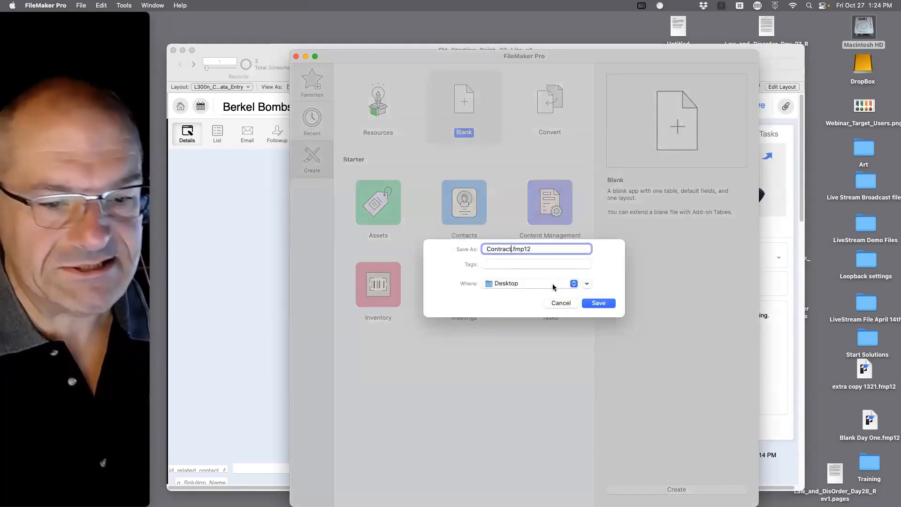
type("s")
left_click(599, 303)
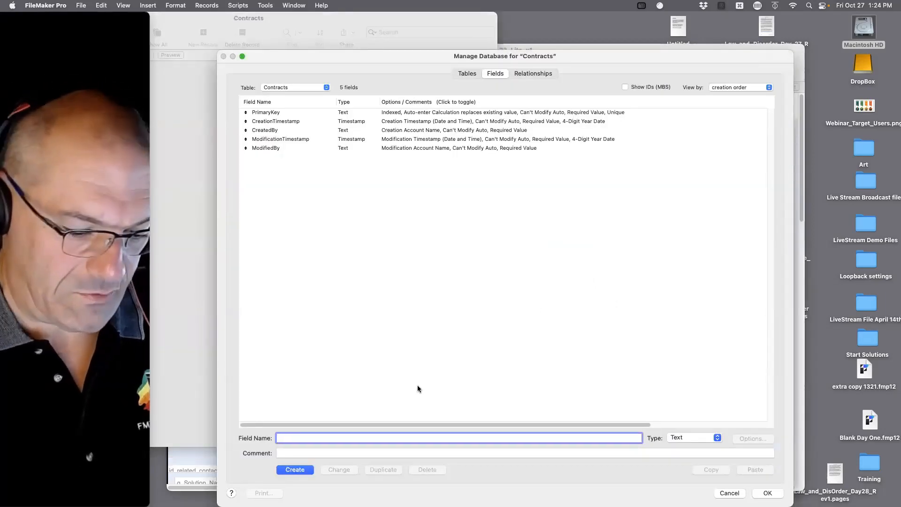
Create a Text field named contracts in the Contracts table.
type("contains")
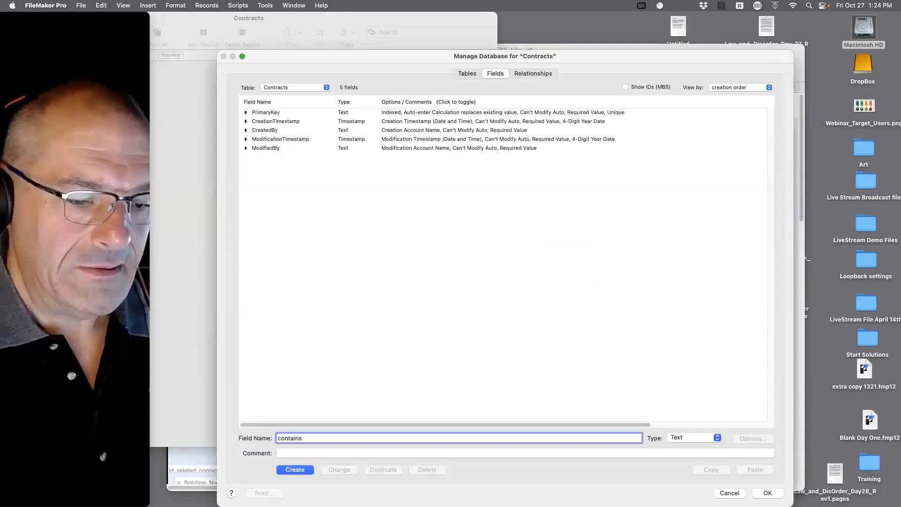
key("BackSpace")
key("BackSpace")
key("BackSpace")
key("BackSpace")
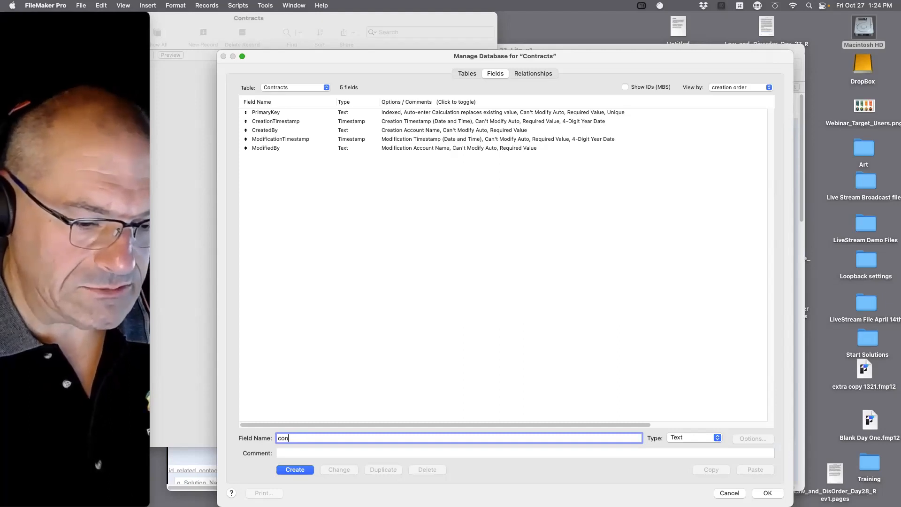
type("tracts")
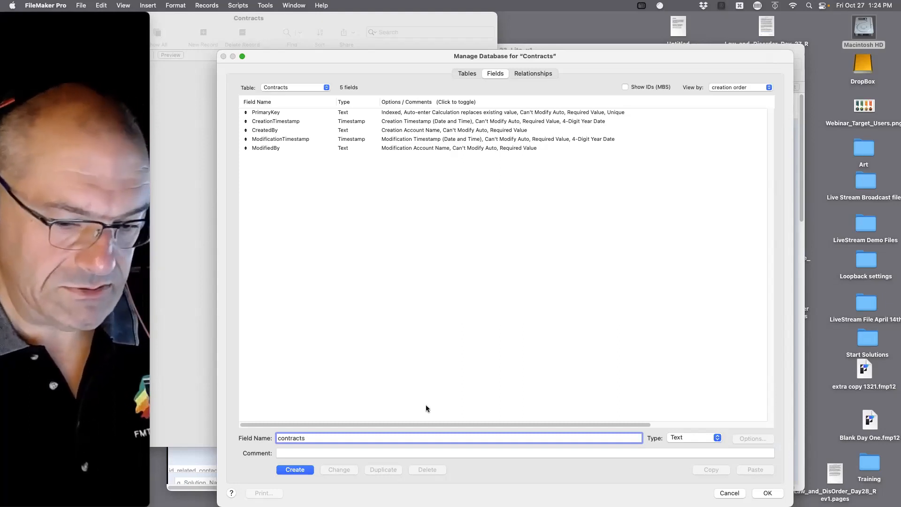
left_click(293, 468)
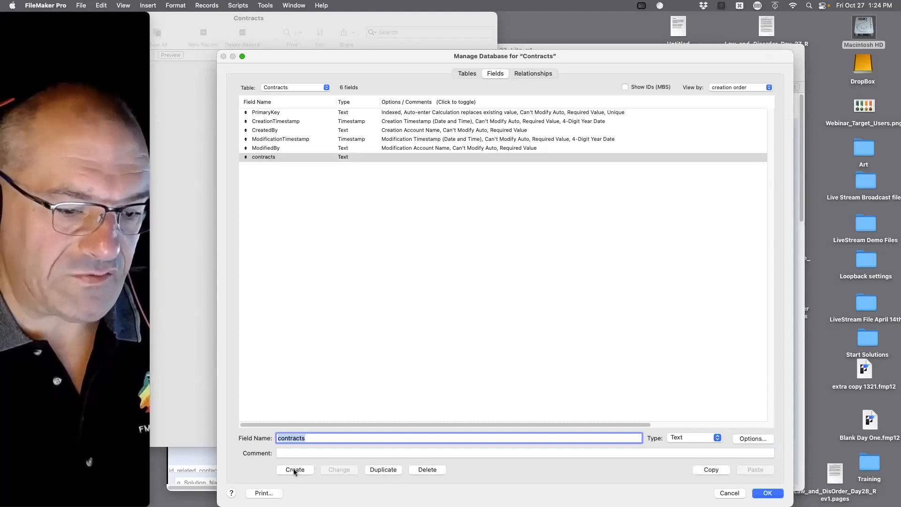
Create a Container field named contracts_container.
left_click(316, 442)
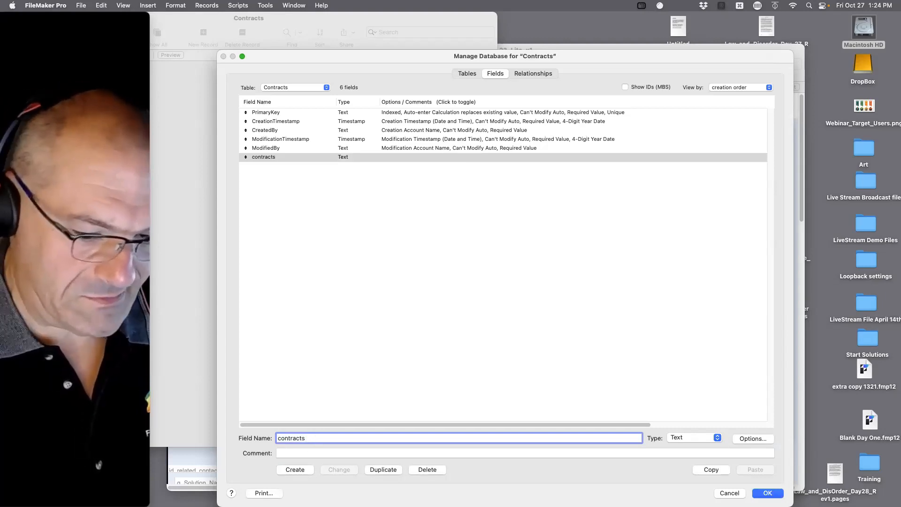
type("_container")
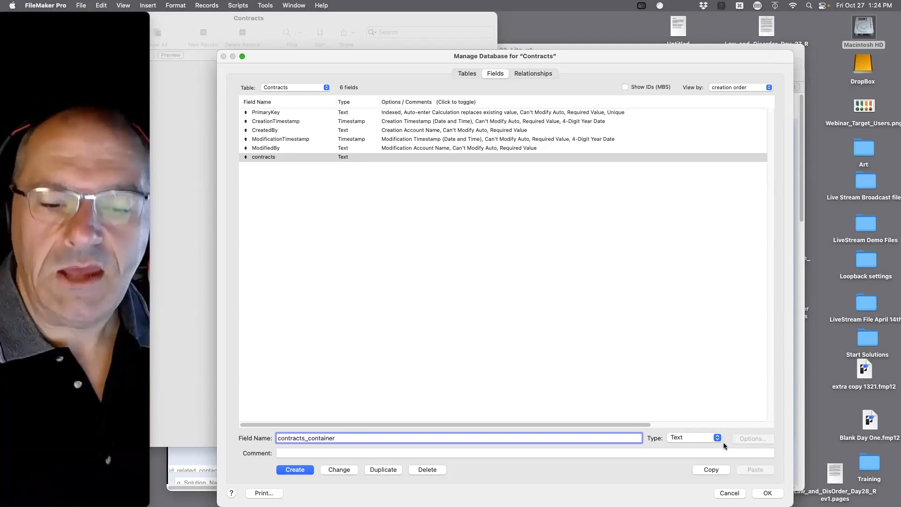
left_click(694, 437)
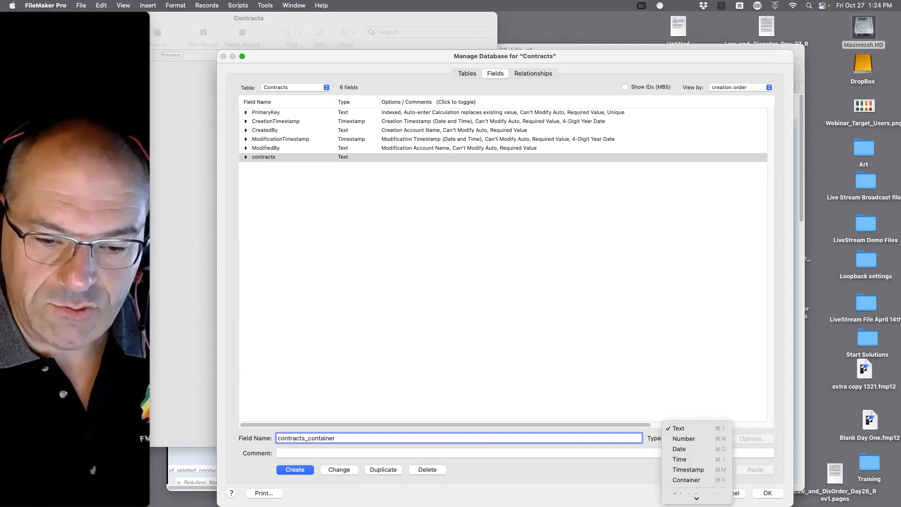
left_click(686, 470)
key("Return")
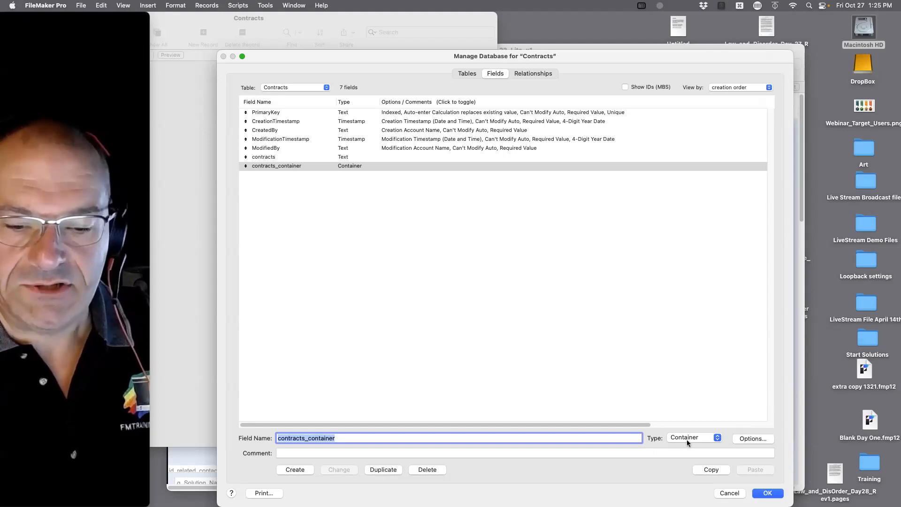
In contracts_container's Storage options, enable storing container data externally with secure storage.
left_click(750, 438)
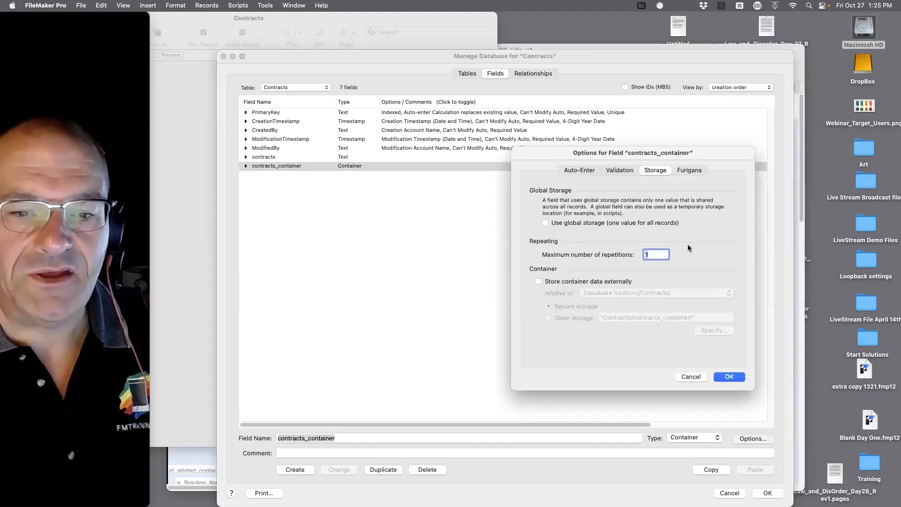
left_click(578, 172)
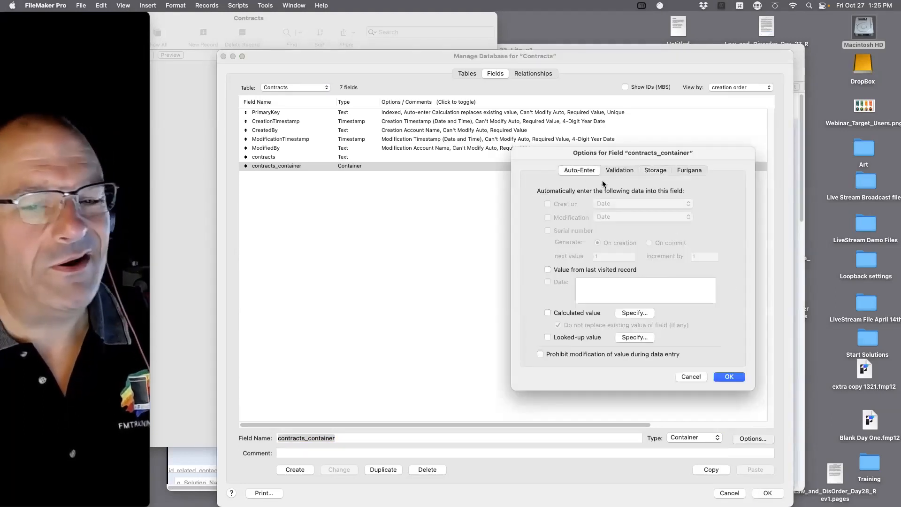
left_click(627, 171)
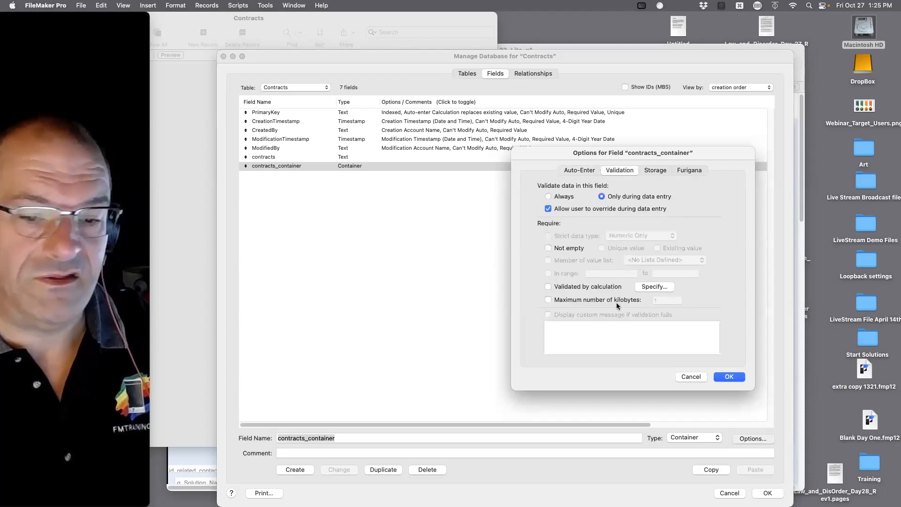
left_click(655, 172)
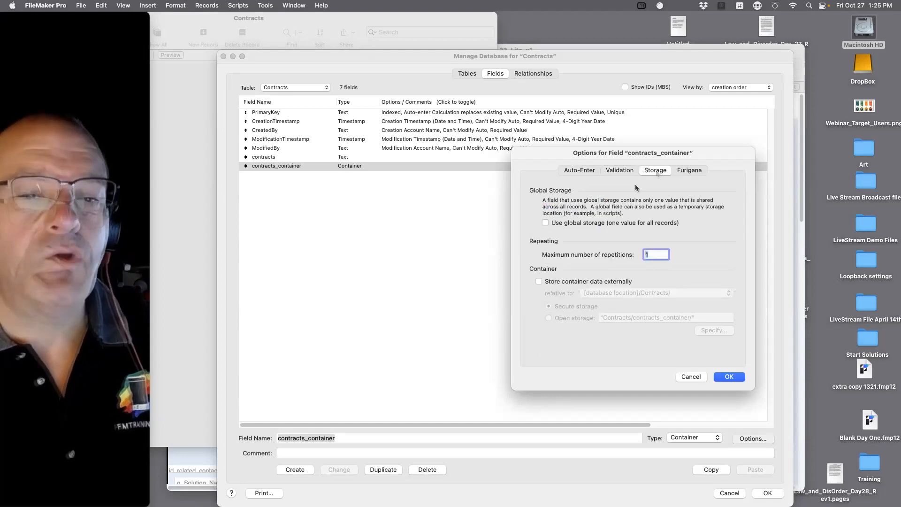
left_click(587, 224)
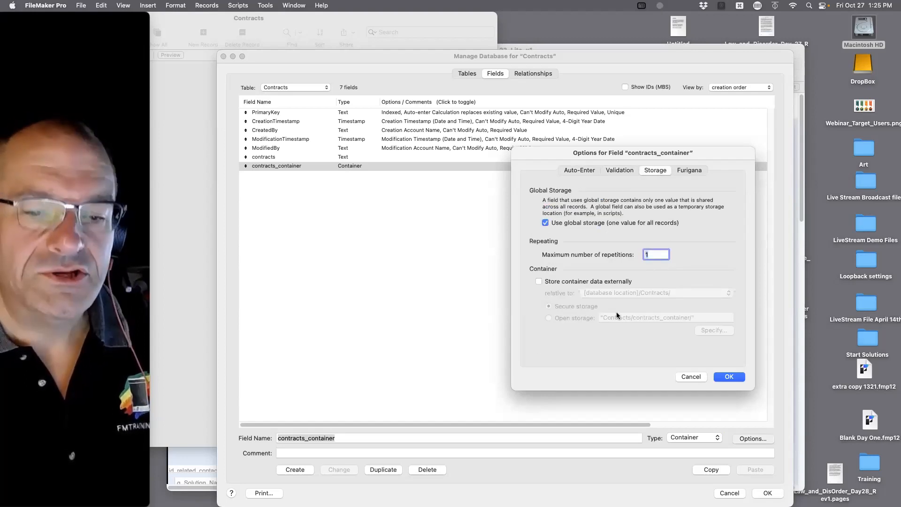
left_click(603, 225)
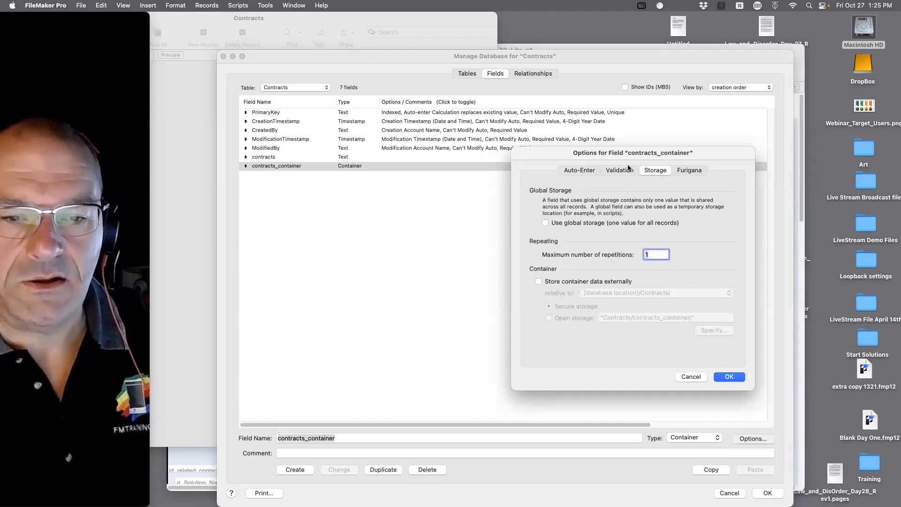
left_click(538, 281)
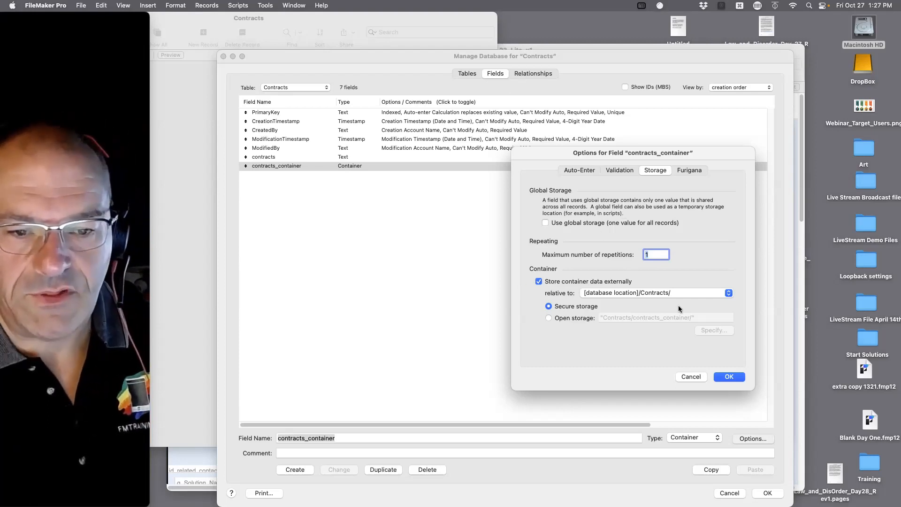
Confirm the external storage settings and create a Text field named g_tet field.
left_click(729, 377)
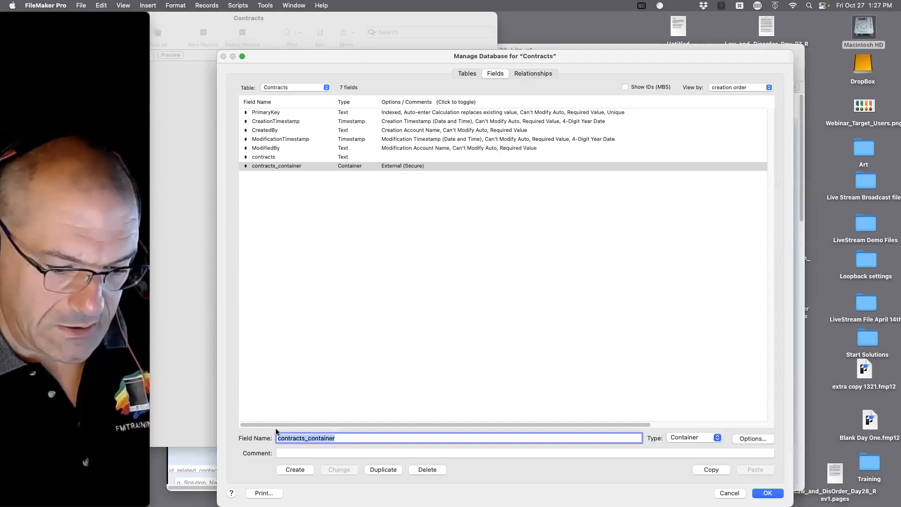
type("g_tet field")
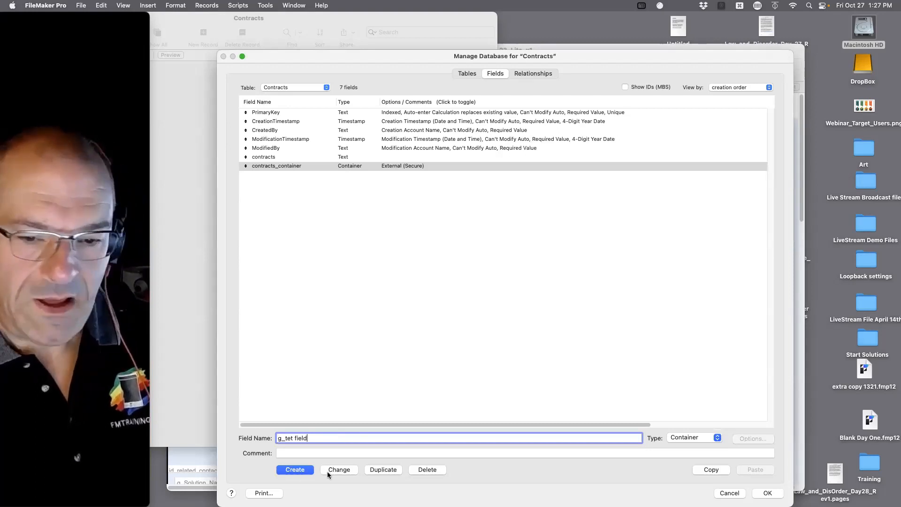
left_click(694, 437)
left_click(679, 387)
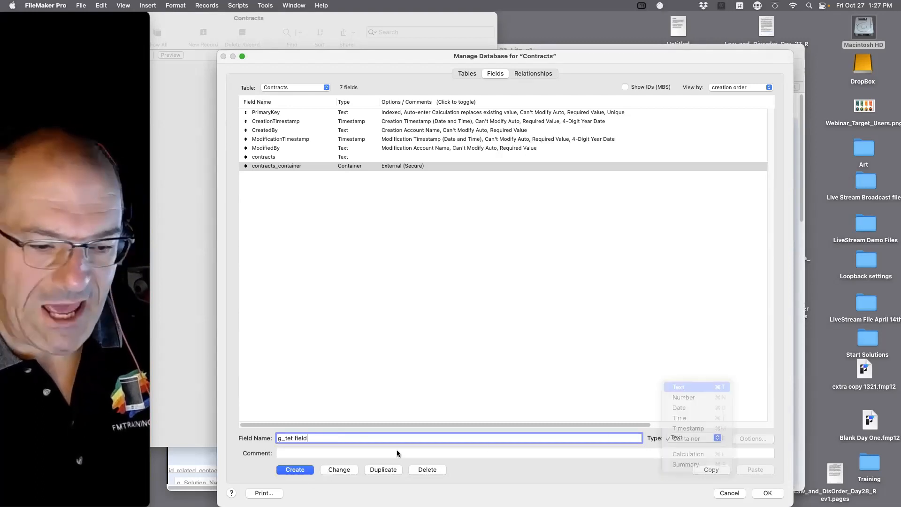
key("Return")
Give g_tet field global storage and close Manage Database.
left_click(750, 439)
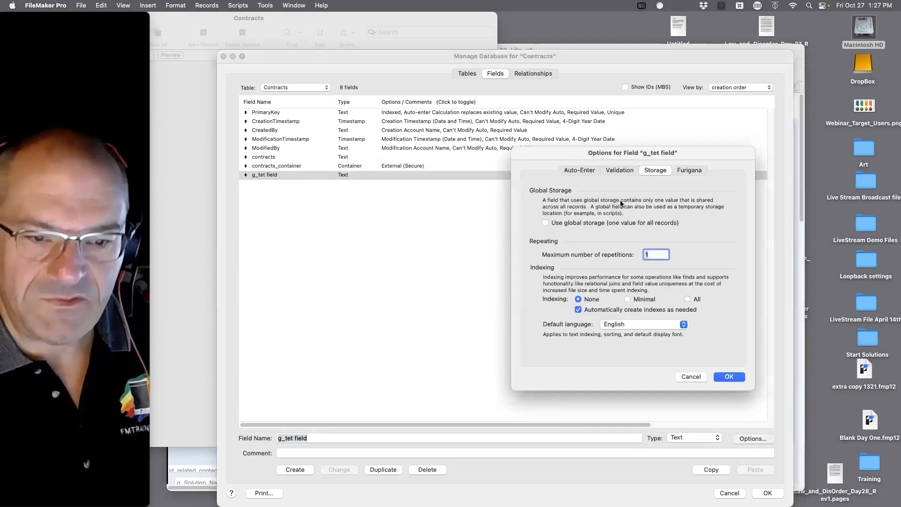
left_click(546, 223)
left_click(729, 376)
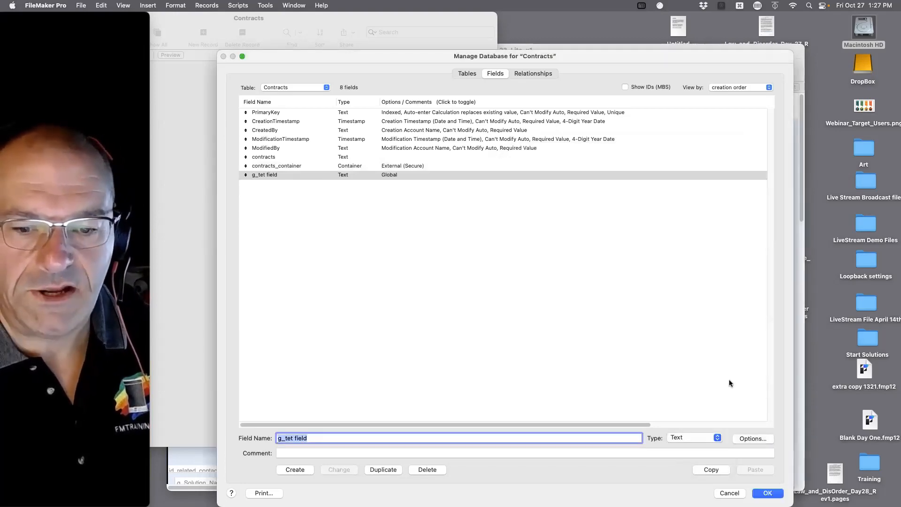
left_click(767, 493)
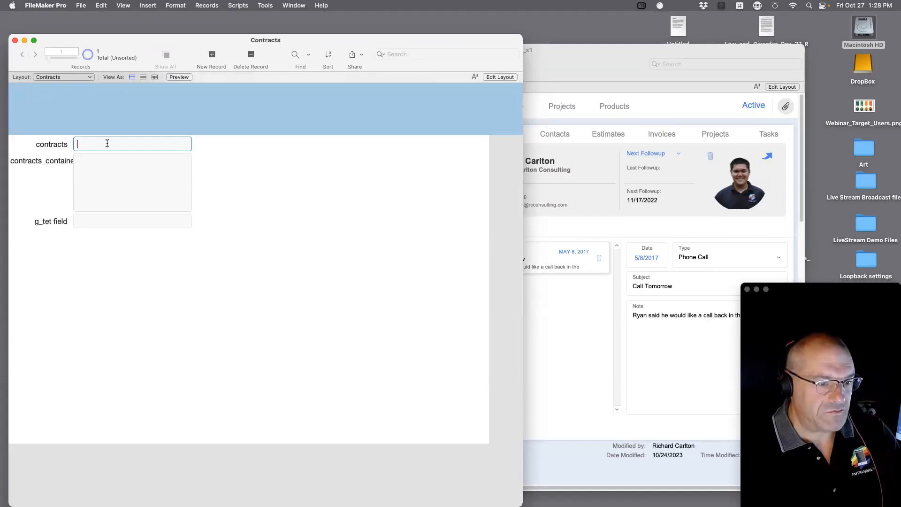
Enter 'Nuclear Launch Codes' in the global g_tet field and commit the record.
left_click(108, 219)
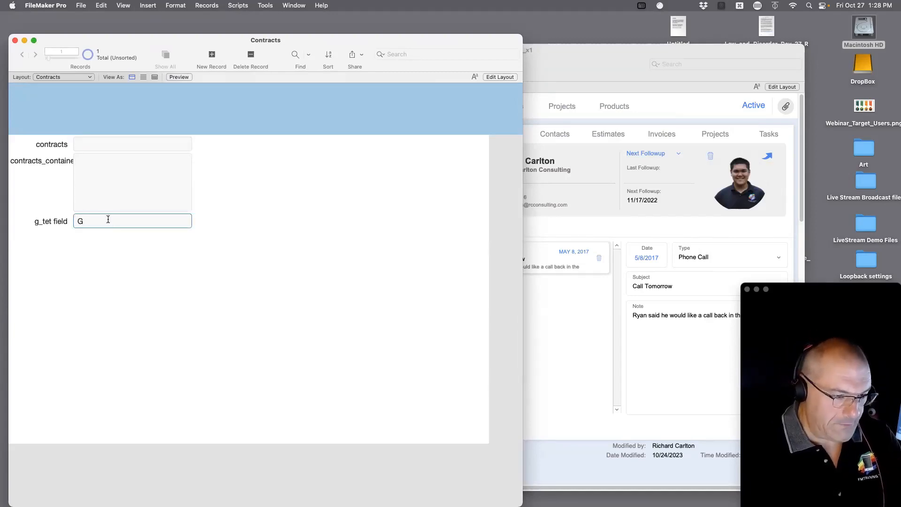
type("Nucle")
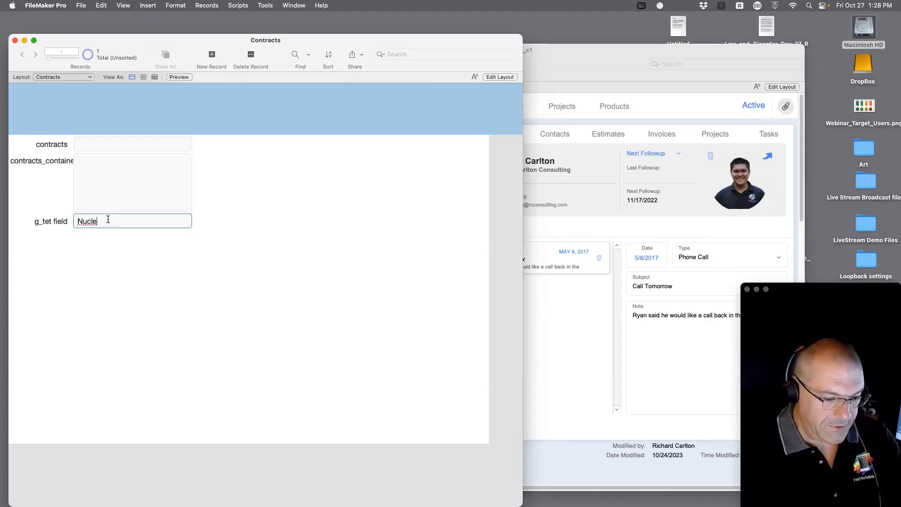
type("ar Launch Codes")
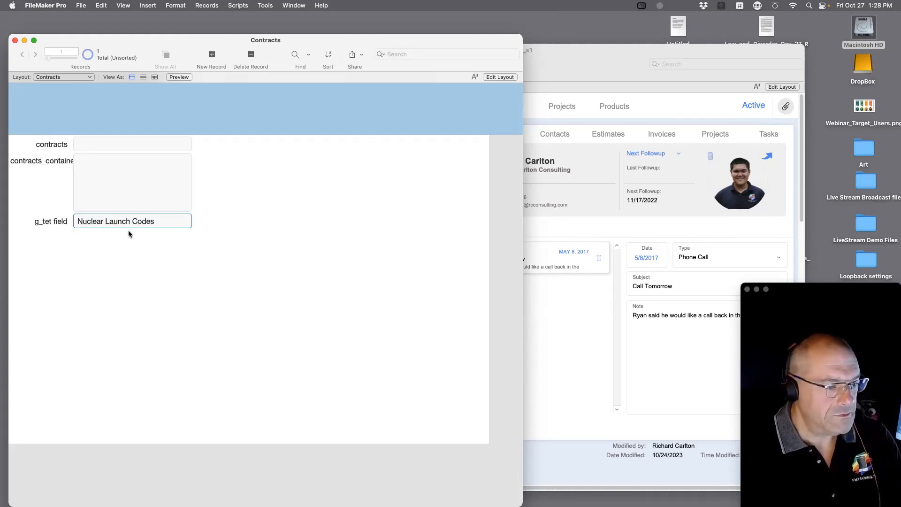
left_click(136, 259)
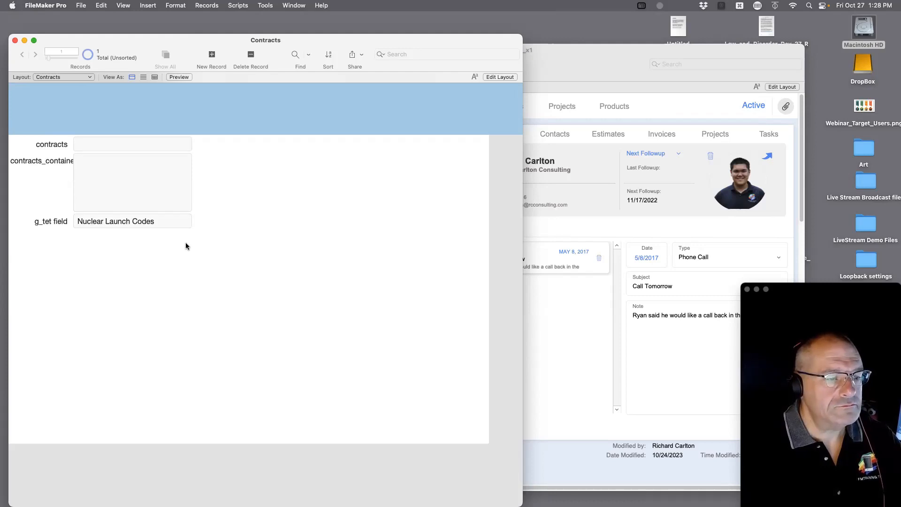
key("super+shift+d")
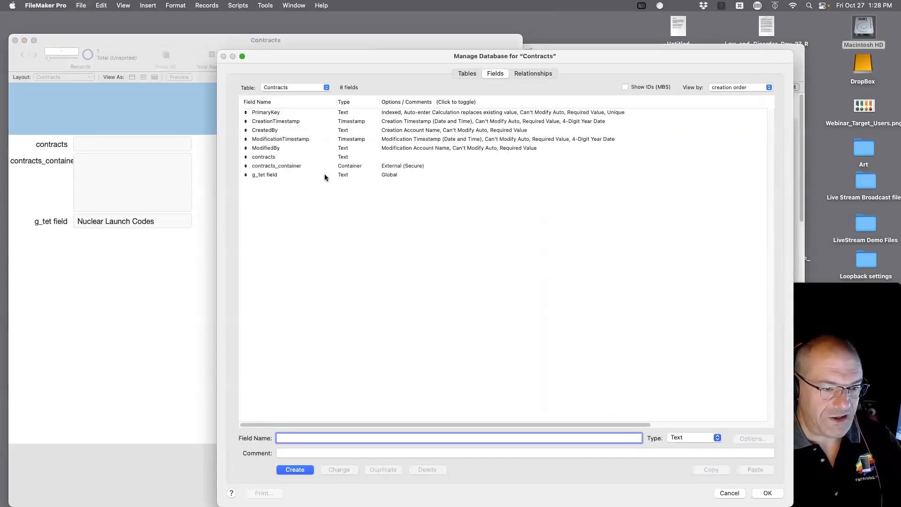
key("Escape")
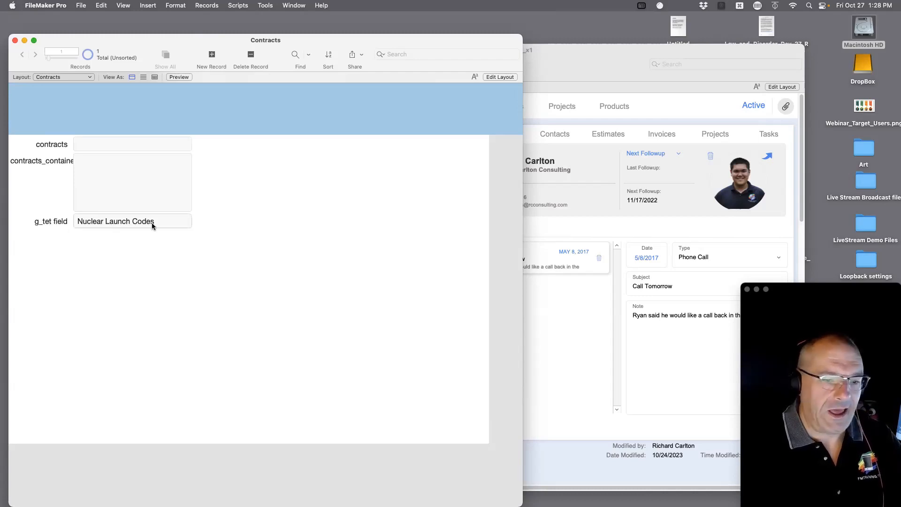
Bring FM_Starting_Point forward and open its Manage External Data Sources dialog.
left_click(559, 229)
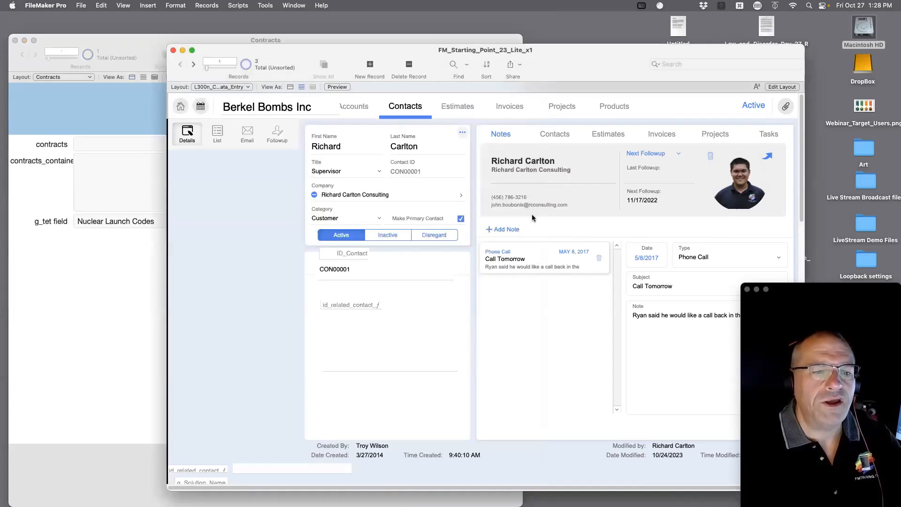
left_click_drag(280, 51, 289, 53)
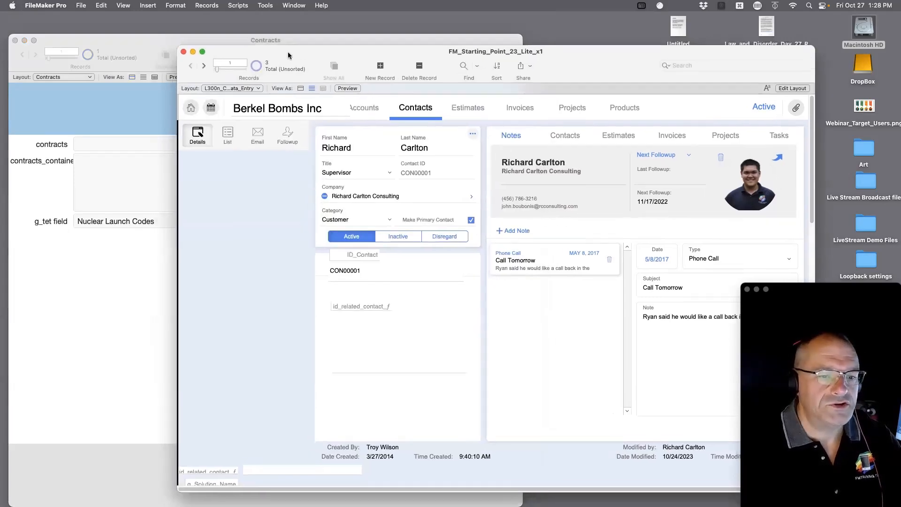
left_click(83, 5)
mouse_move(104, 91)
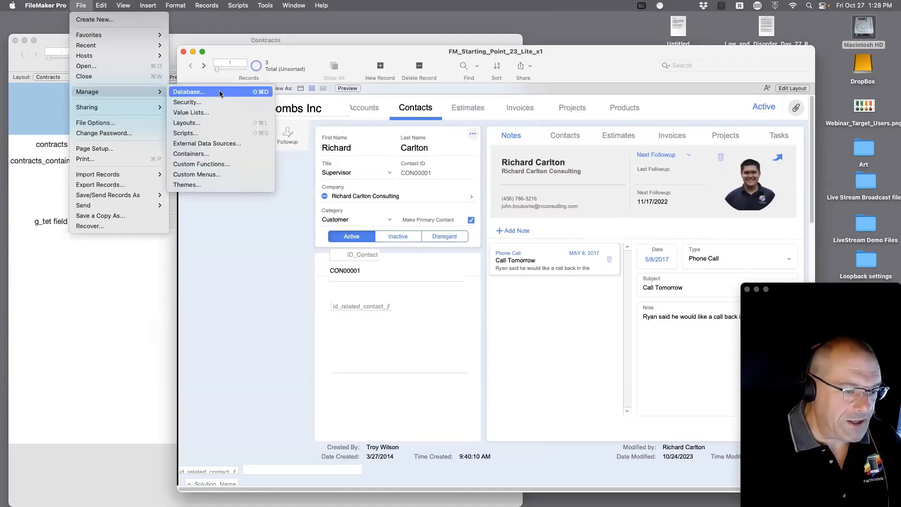
left_click(241, 149)
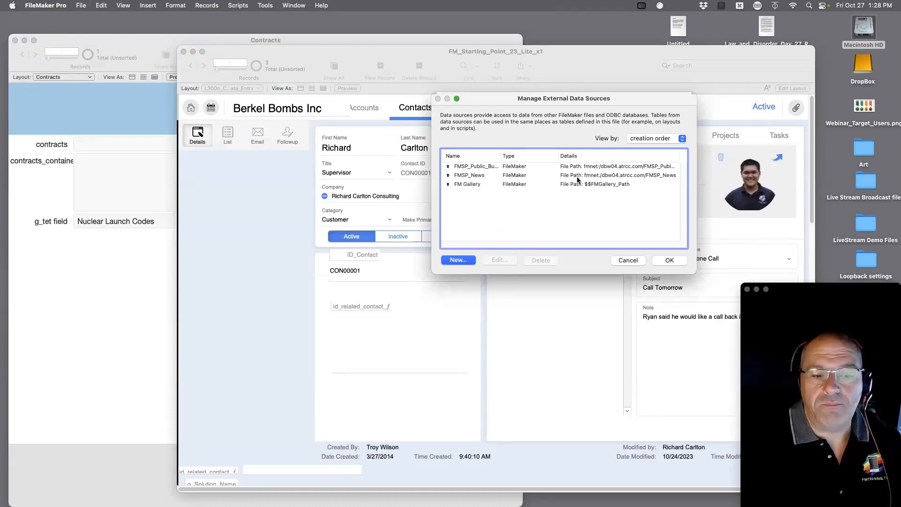
Cancel the new empty data source and review the three existing sources, including FM Gallery.
left_click(457, 260)
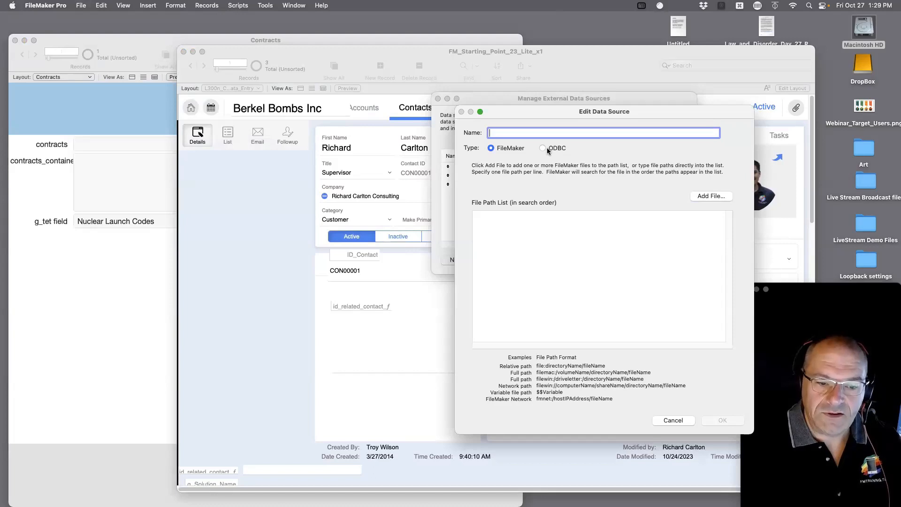
left_click(670, 419)
left_click(589, 167)
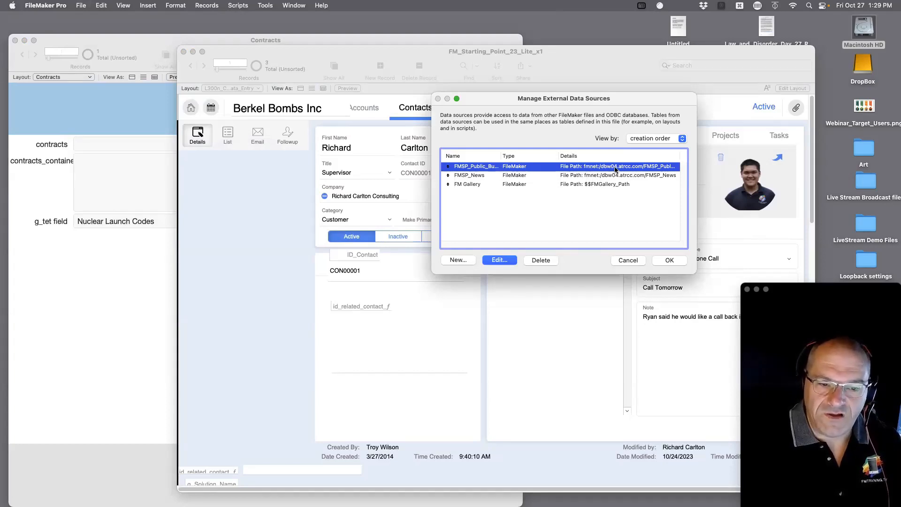
left_click(600, 185)
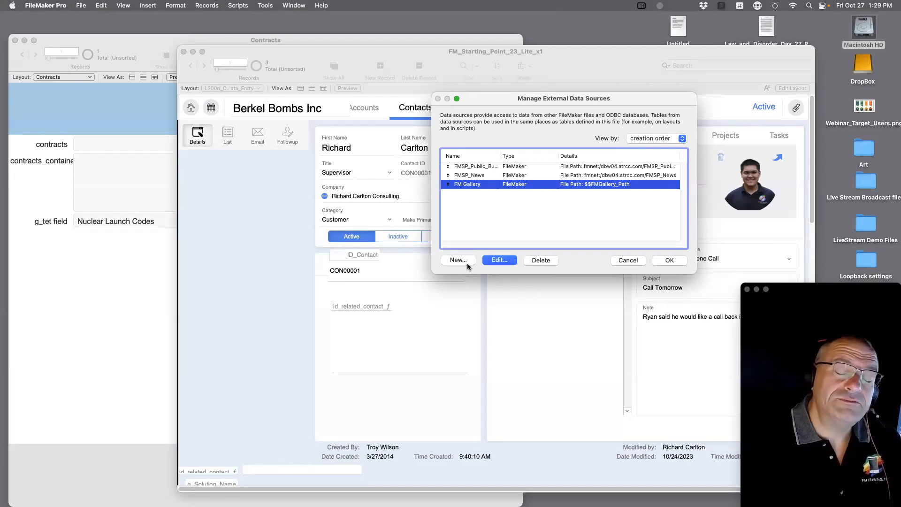
left_click(598, 166)
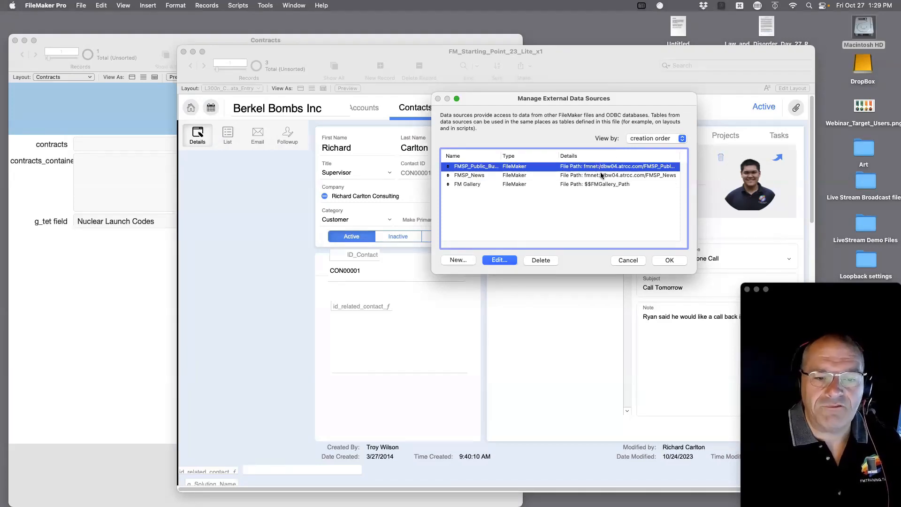
Define a FileMaker data source 'Container tet' pointing to Contracts.fmp12 and close the manager.
left_click_drag(601, 175, 598, 186)
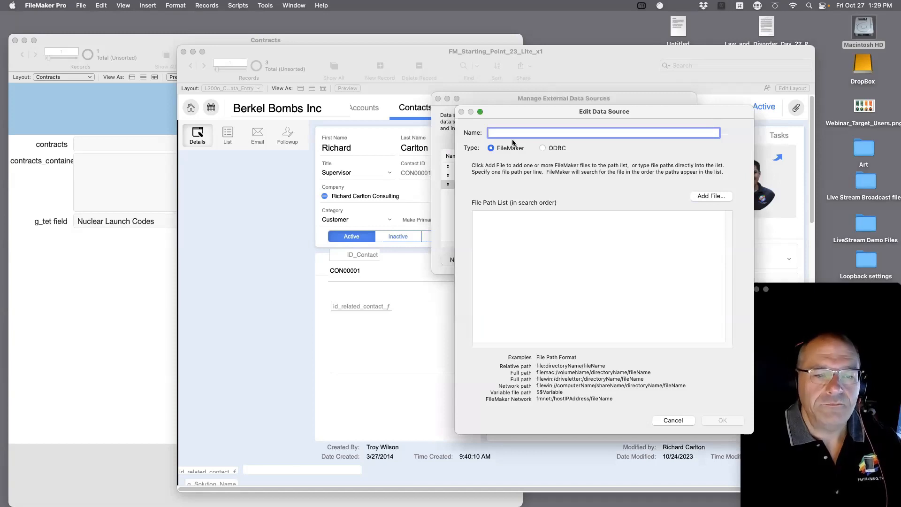
type("Con")
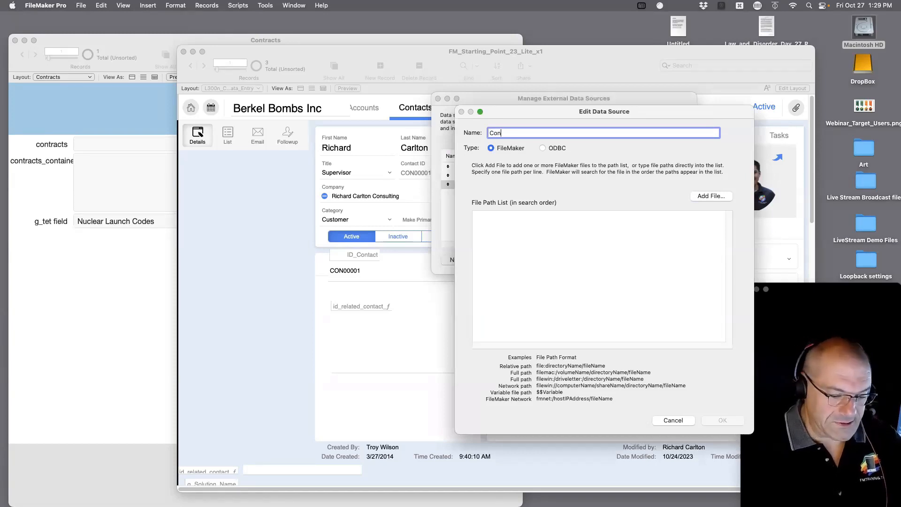
type("tainer test")
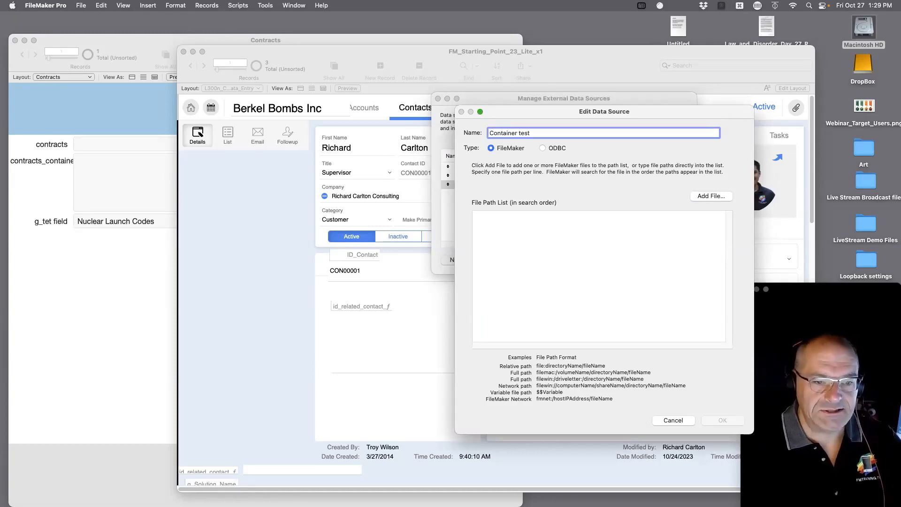
key("BackSpace")
key("BackSpace")
type("t")
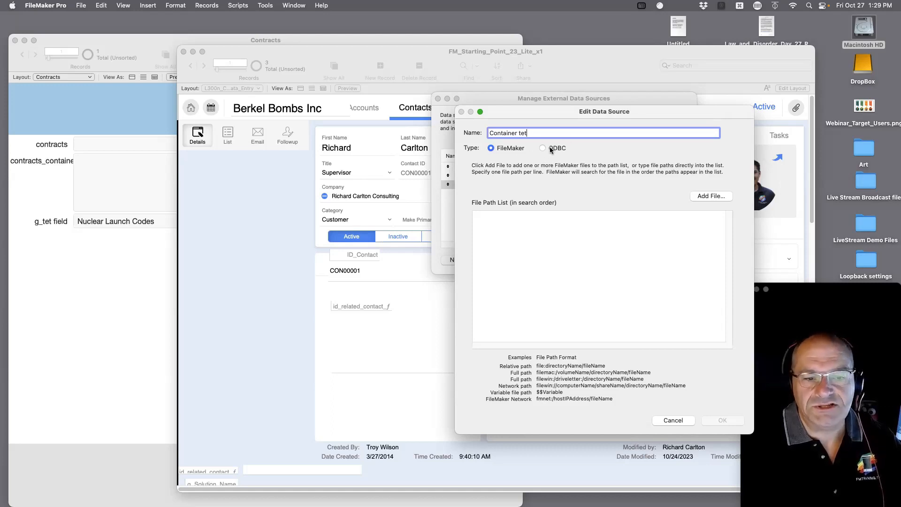
left_click(705, 196)
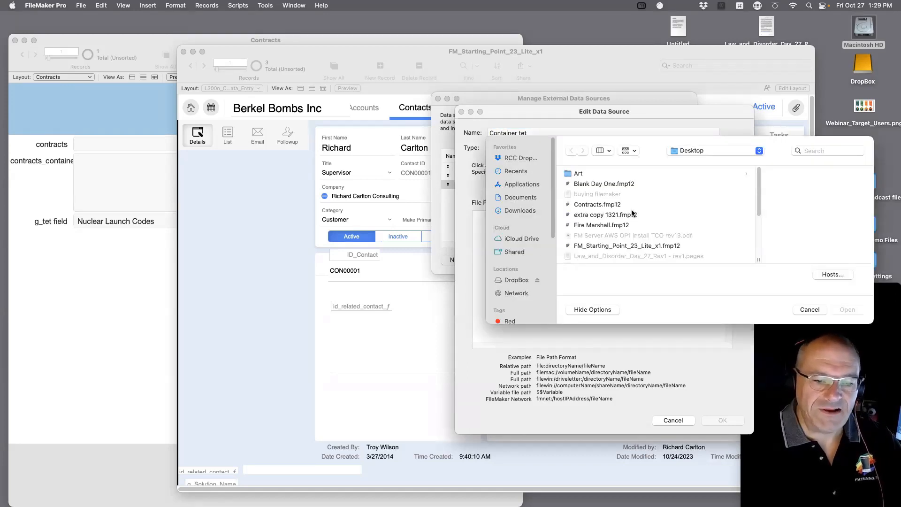
left_click(605, 205)
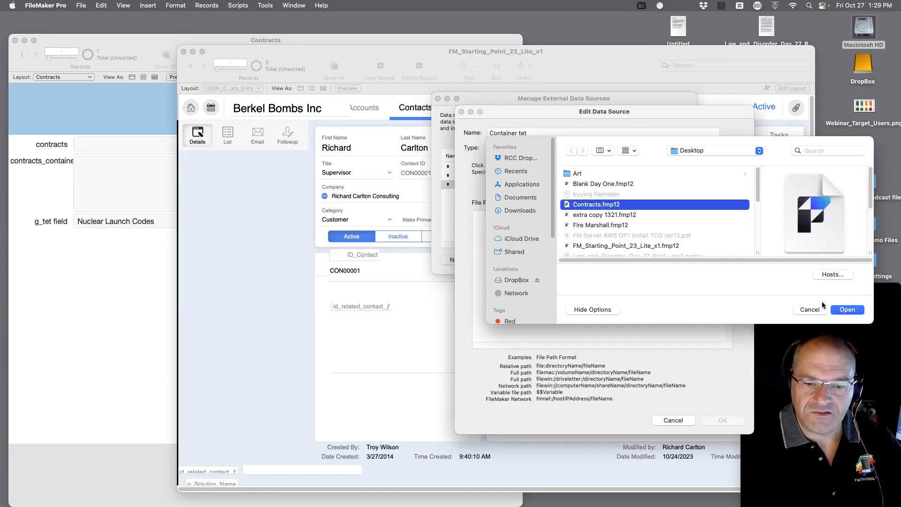
left_click(846, 310)
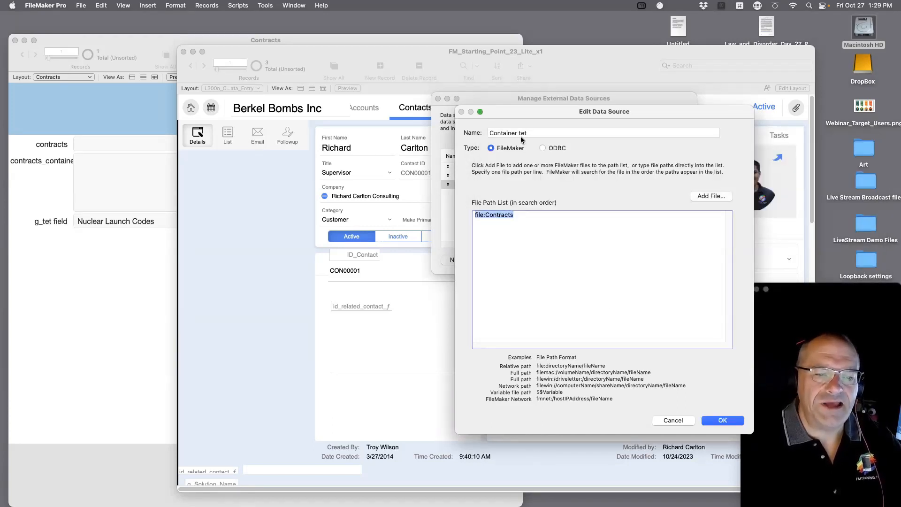
left_click(727, 421)
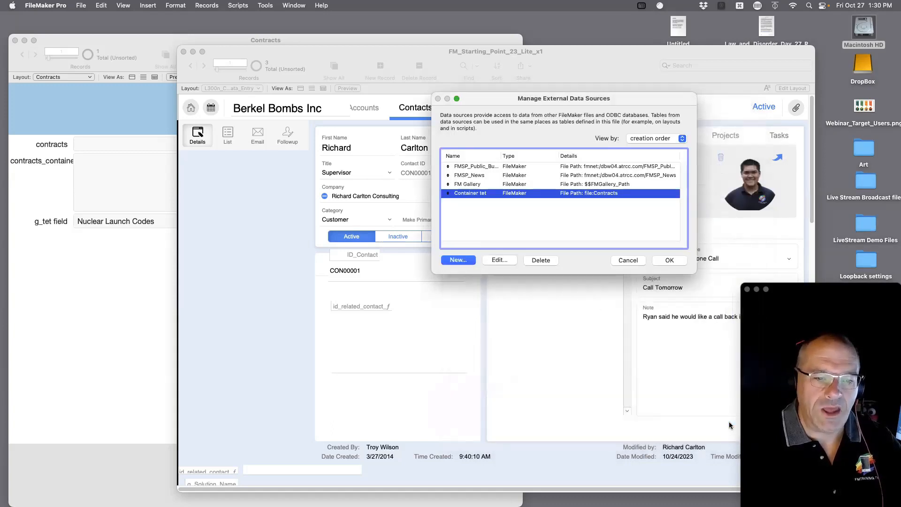
left_click(670, 261)
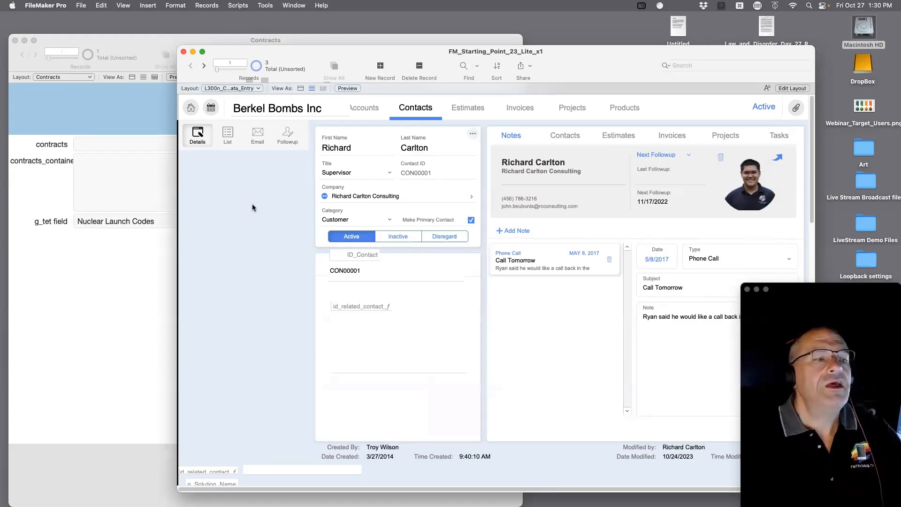
Switch from the Contracts window back to FM_Starting_Point_23_Lite_x1 and bring up the File menu.
left_click(119, 177)
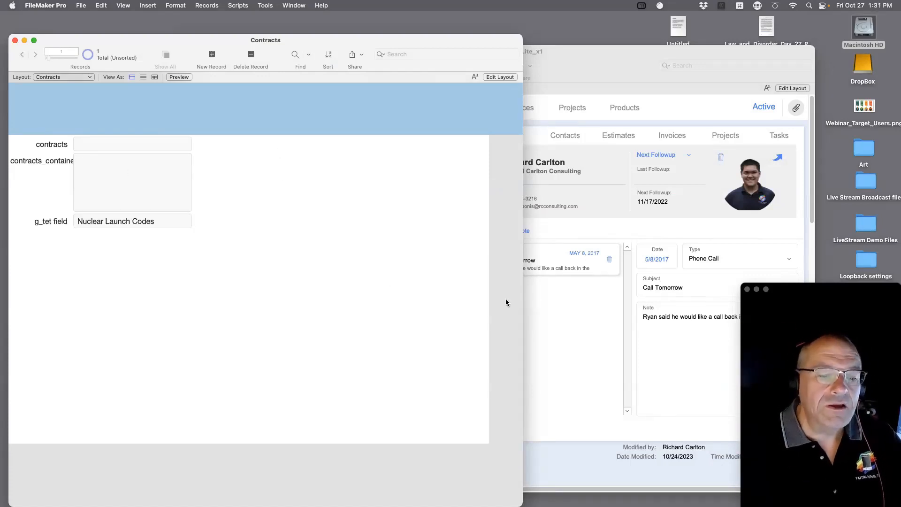
left_click(540, 301)
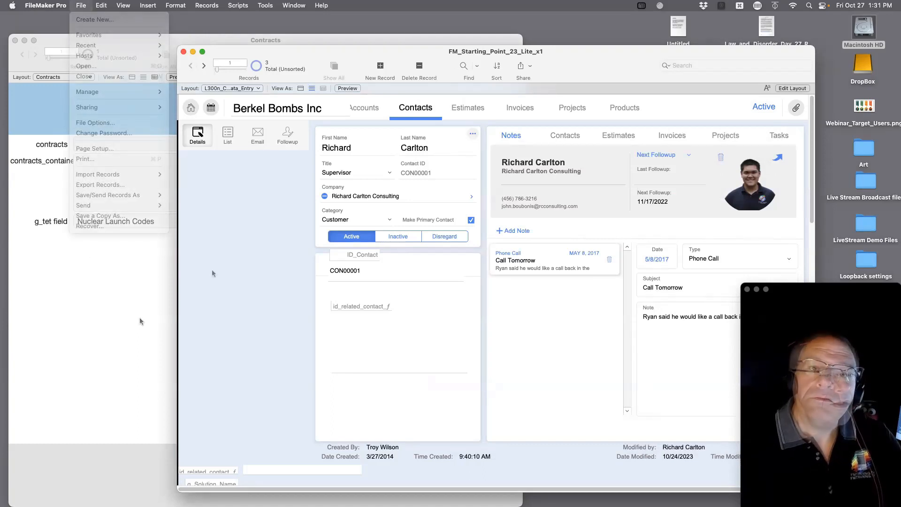
left_click(244, 249)
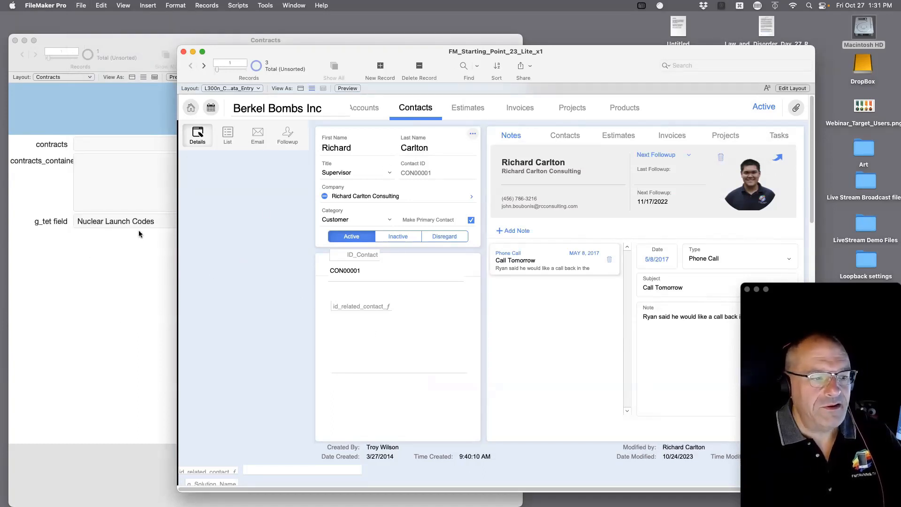
left_click(80, 5)
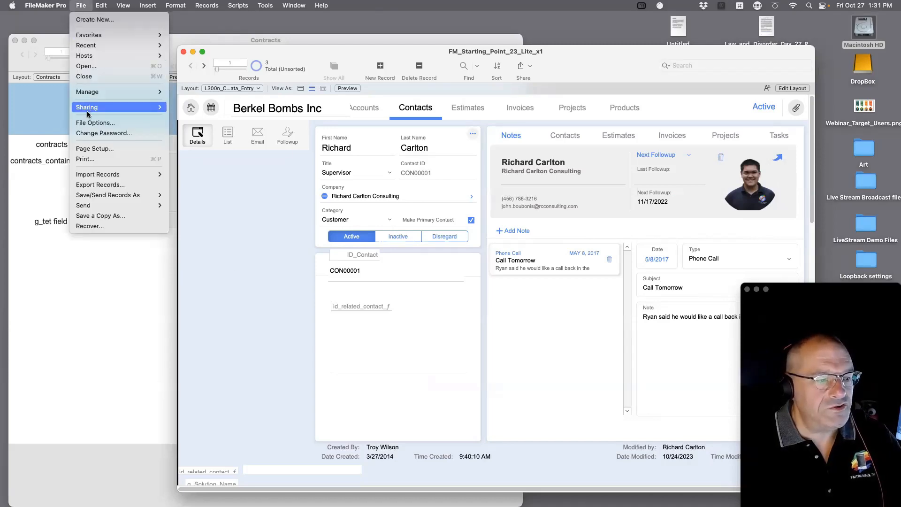
Open Manage Database on the Relationships graph, pan around it, and start adding a table occurrence.
mouse_move(141, 92)
left_click(192, 93)
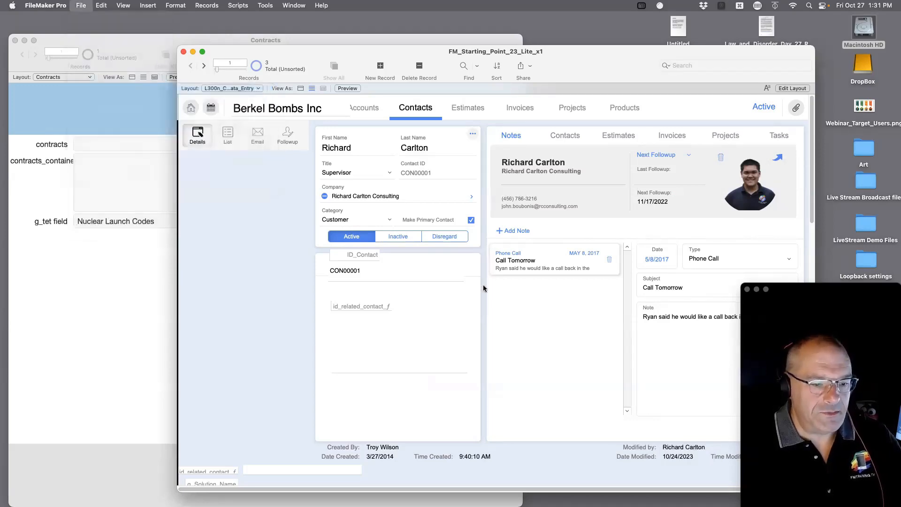
left_click(531, 73)
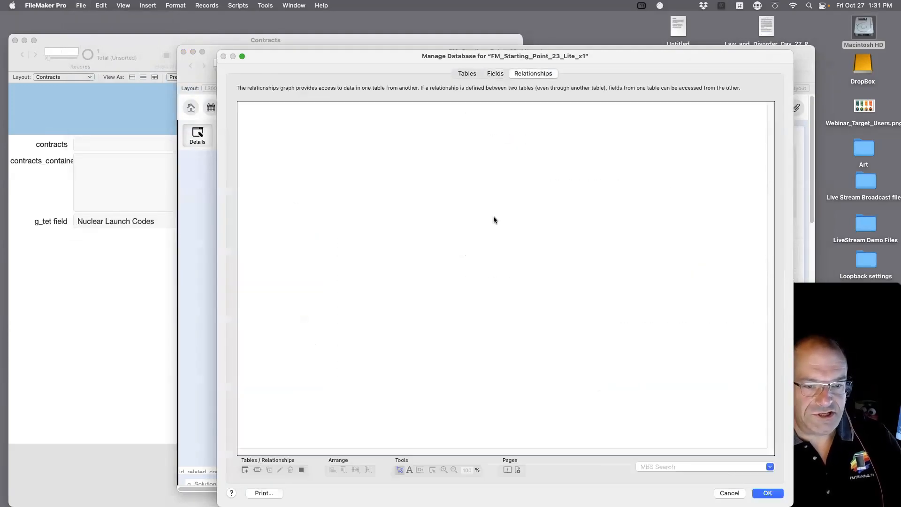
scroll(503, 205, "down", 20)
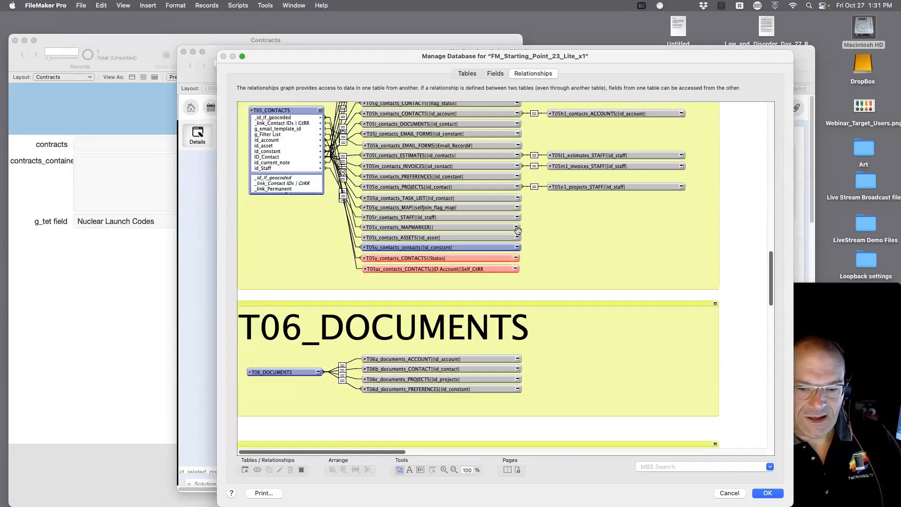
left_click_drag(384, 450, 745, 451)
scroll(527, 256, "up", 20)
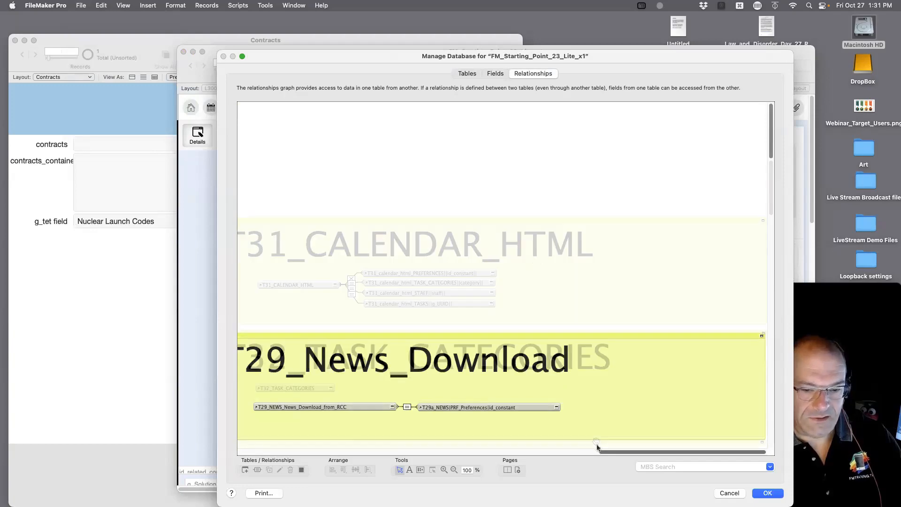
left_click_drag(631, 452, 269, 451)
scroll(475, 442, "left", 3)
scroll(458, 345, "up", 10)
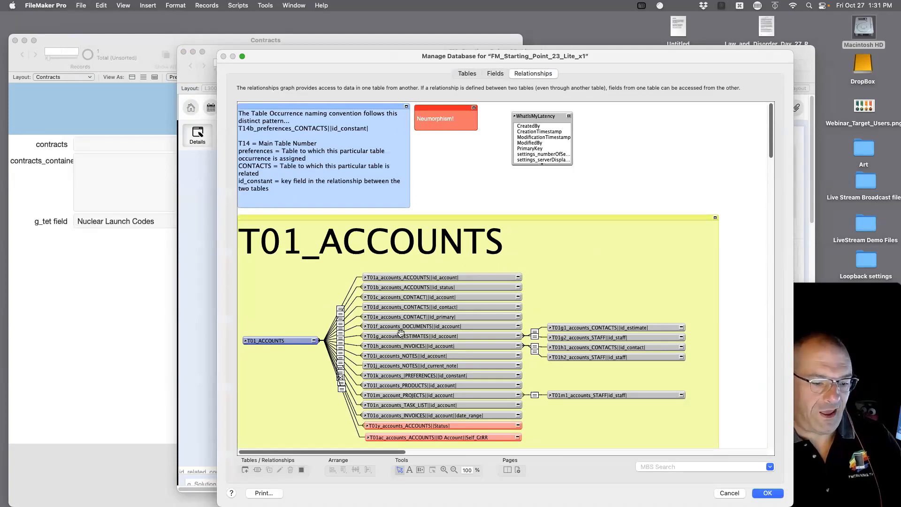
left_click(248, 470)
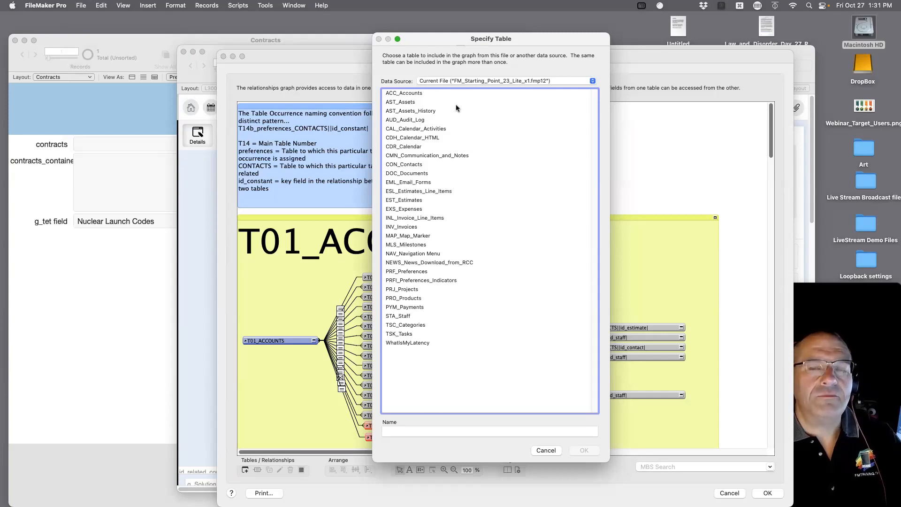
Pick the Container tet data source, authorize access to Contracts, and add its Contracts table.
left_click(471, 81)
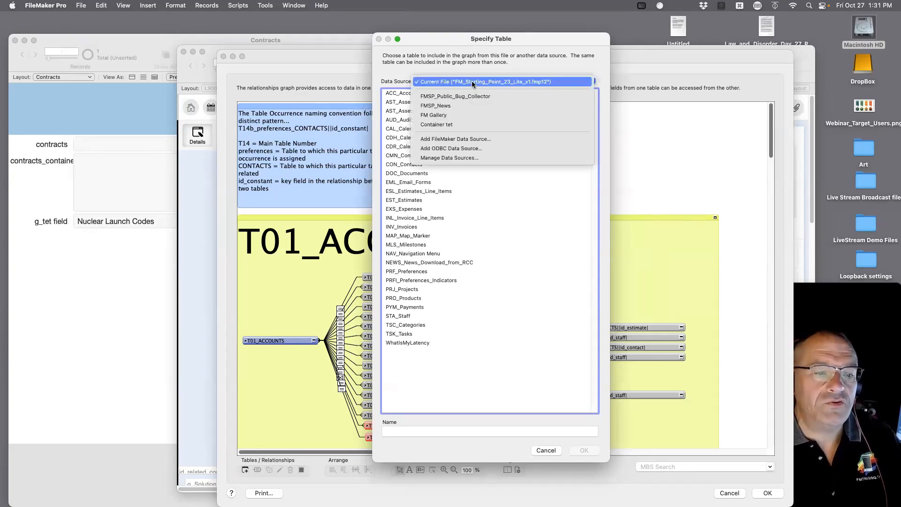
left_click(471, 124)
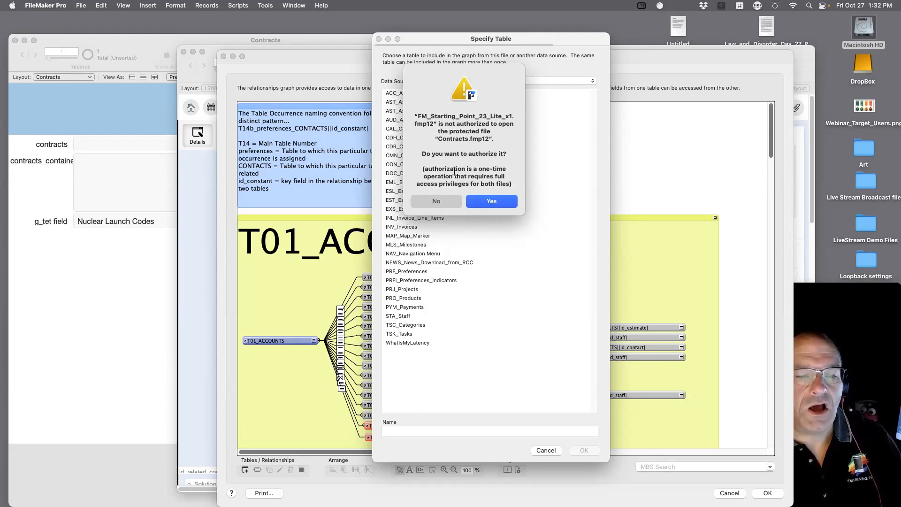
left_click_drag(512, 184, 411, 88)
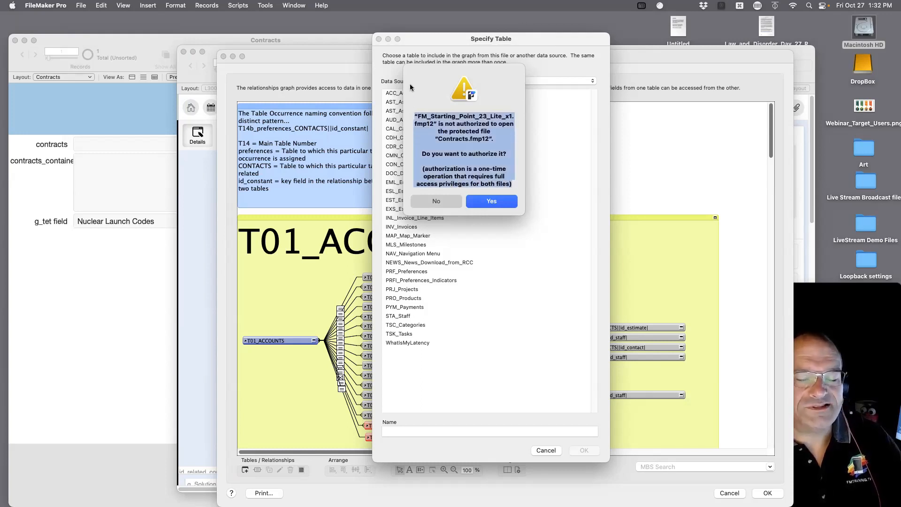
left_click(493, 202)
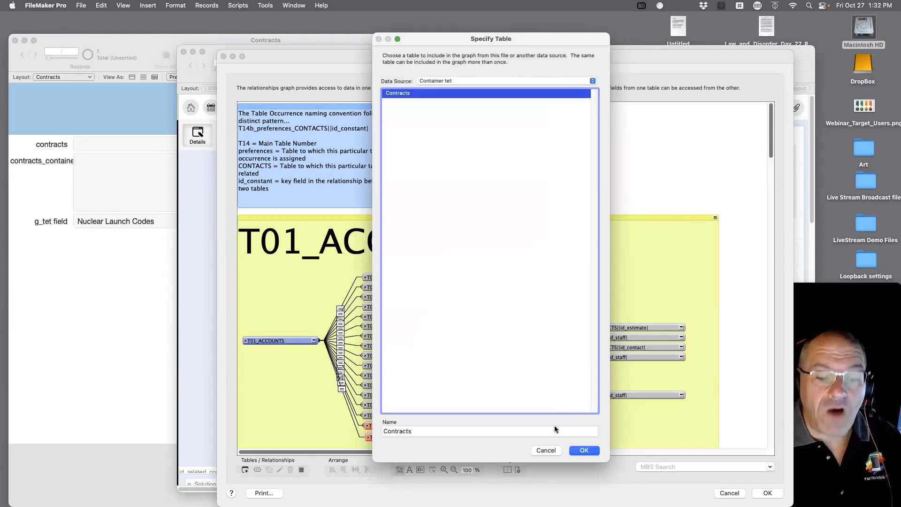
left_click(582, 451)
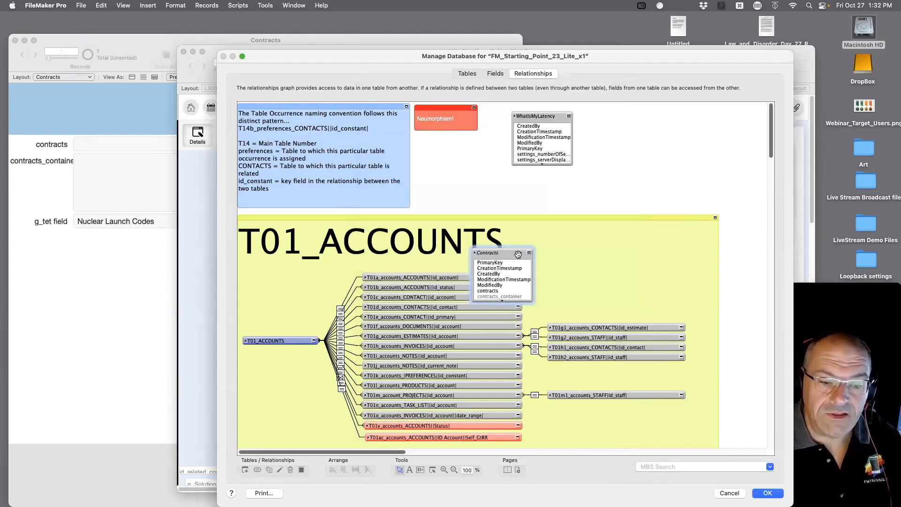
Move the Contracts occurrence right of WhatIsMyLatency, then close Manage Database keeping changes.
left_click_drag(518, 255, 656, 141)
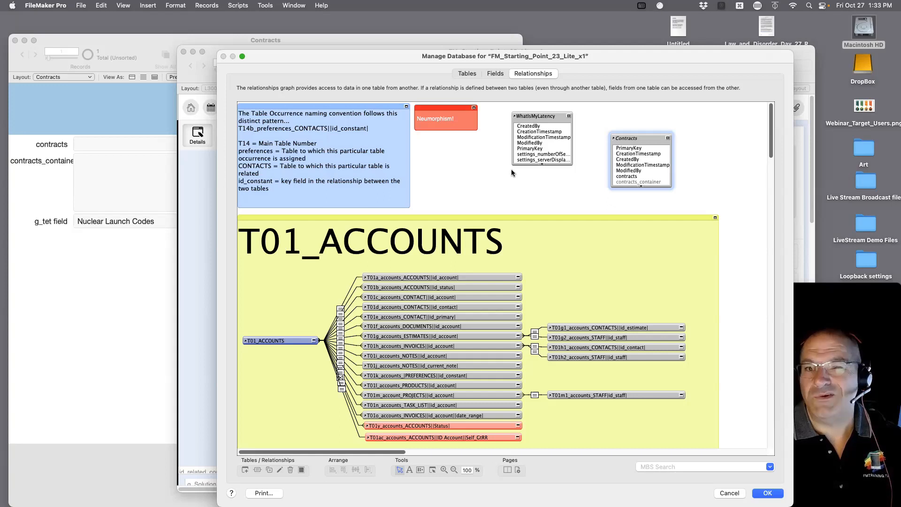
left_click(486, 183)
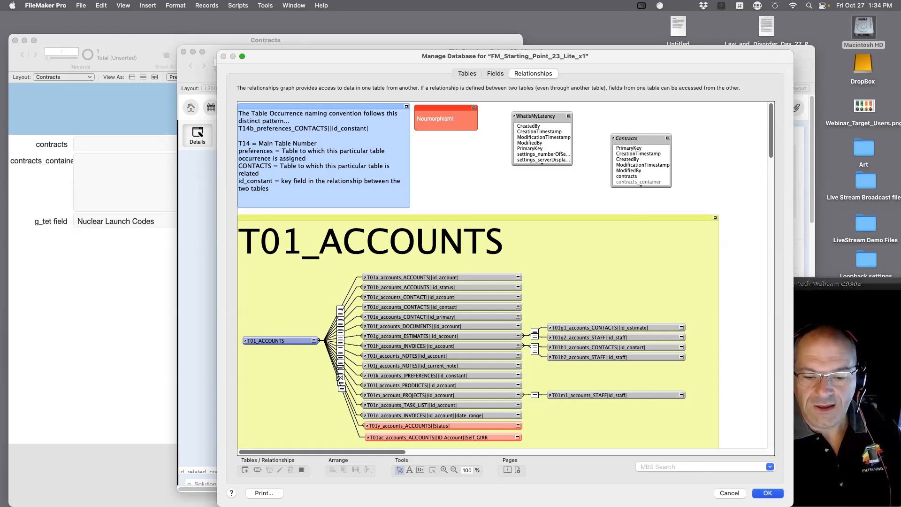
double_click(772, 493)
left_click(112, 150)
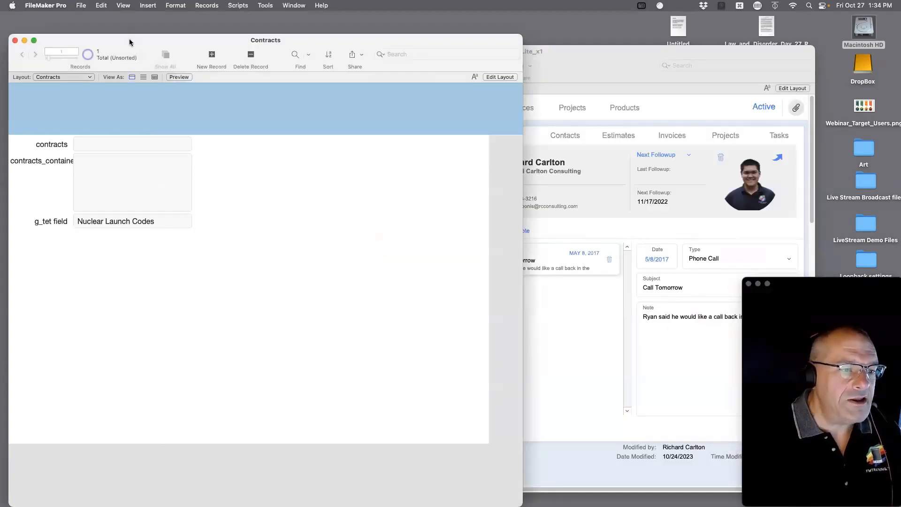
Raise the Contracts window, then open and close Manage Database.
left_click_drag(128, 38, 133, 16)
left_click(80, 5)
mouse_move(118, 91)
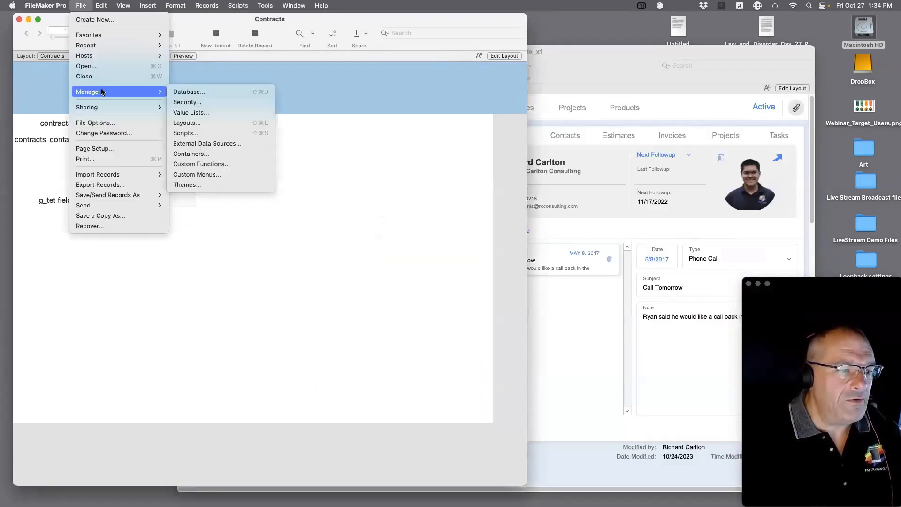
left_click(201, 92)
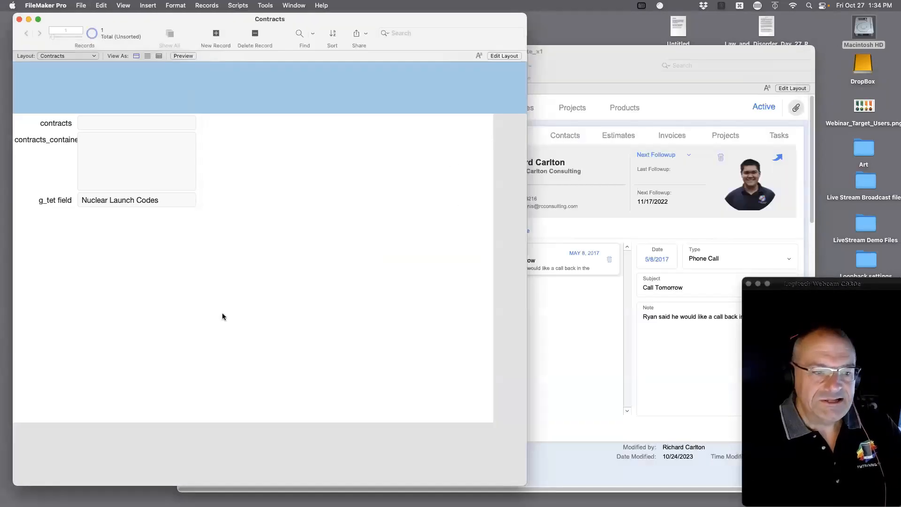
left_click(767, 493)
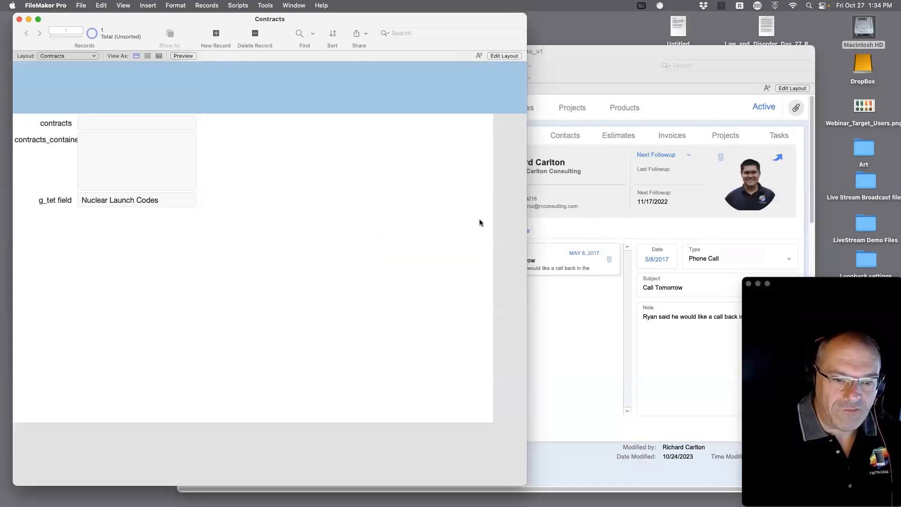
Bring the FM_Starting_Point window to the front and nudge it into position.
left_click(79, 5)
left_click(307, 145)
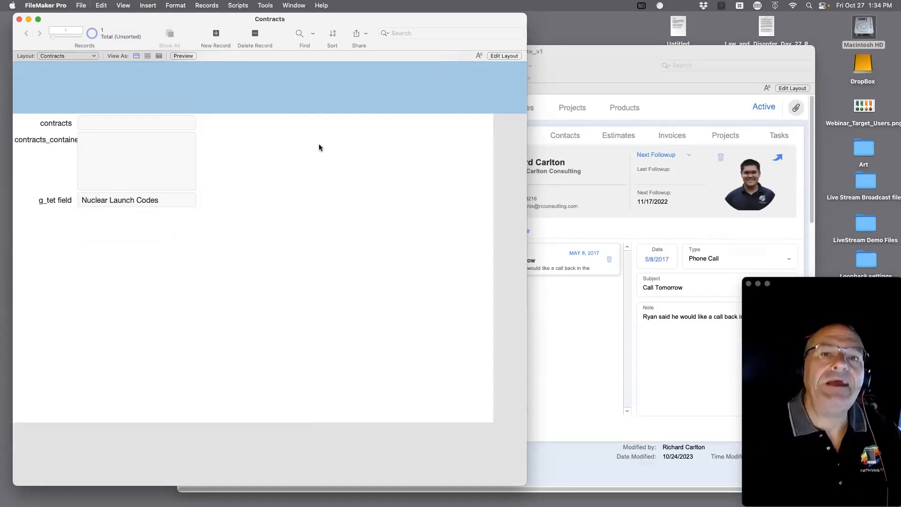
left_click(590, 122)
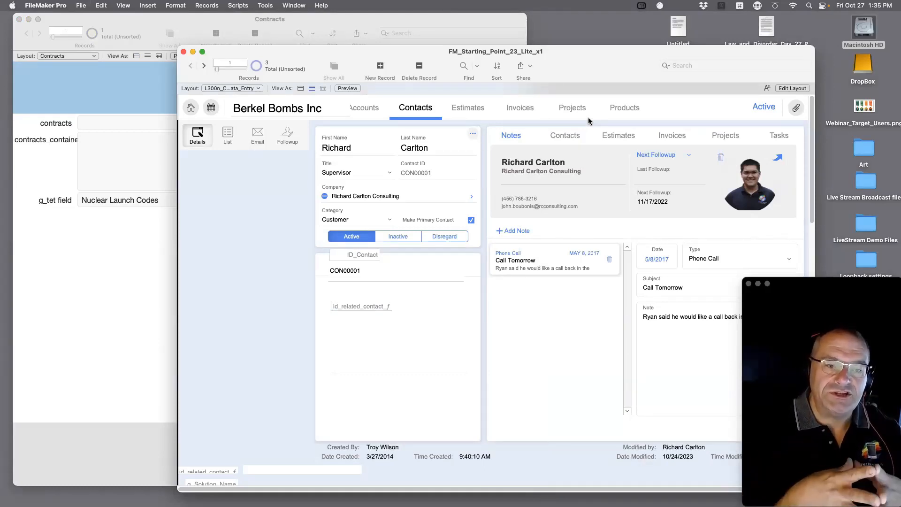
left_click_drag(570, 64, 599, 57)
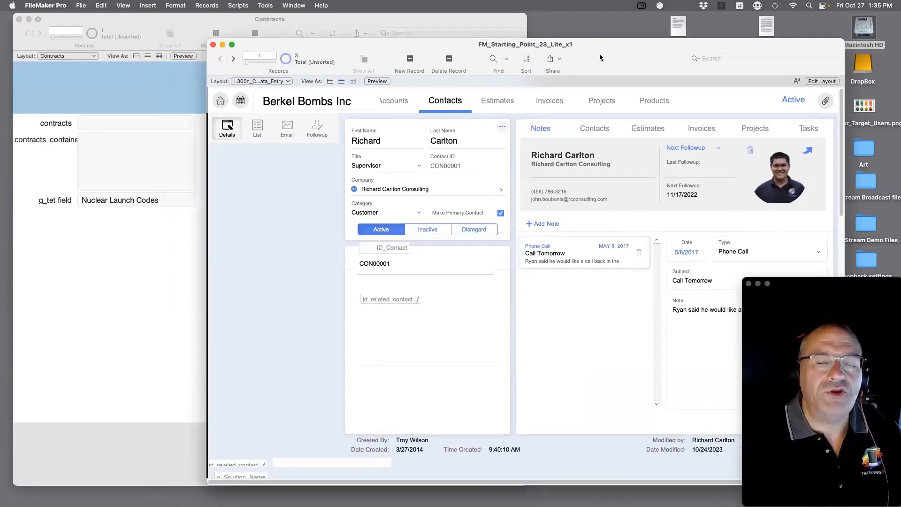
In Manage Security, give the admin account a new password, entered and confirmed.
left_click(80, 5)
mouse_move(156, 91)
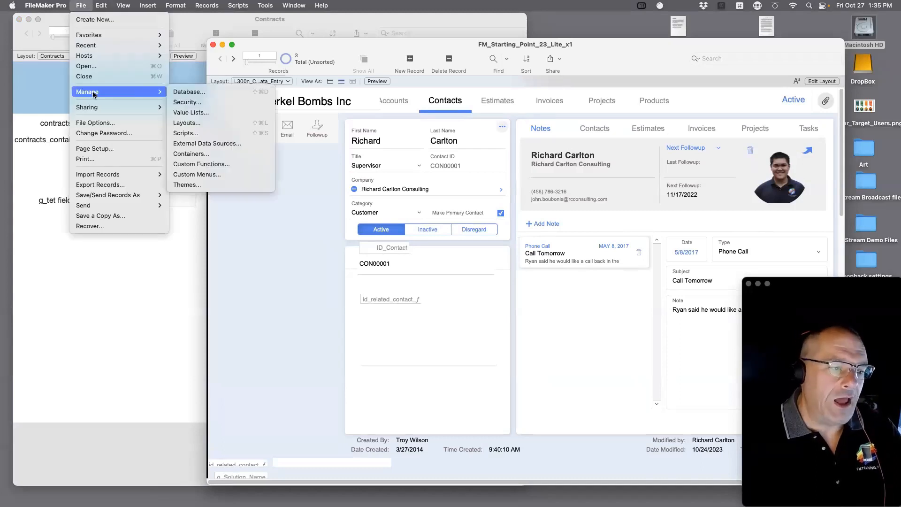
left_click(185, 100)
left_click(415, 143)
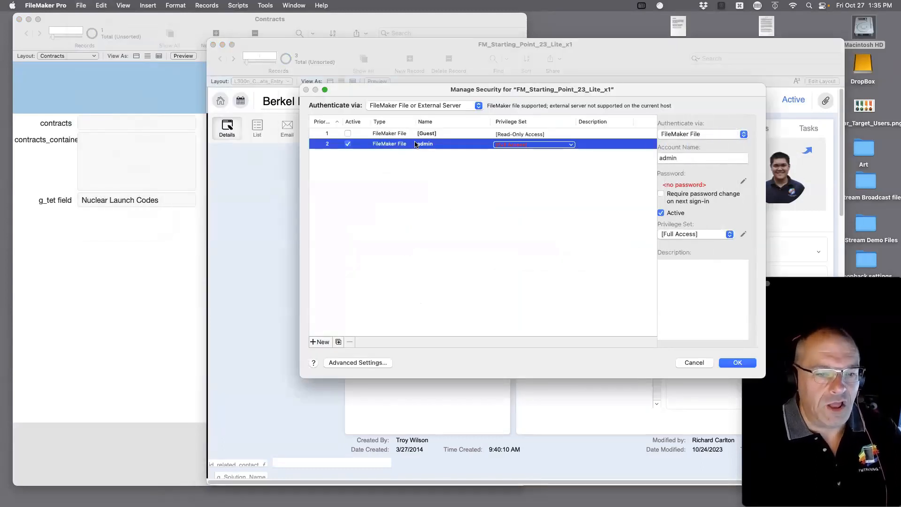
left_click(743, 182)
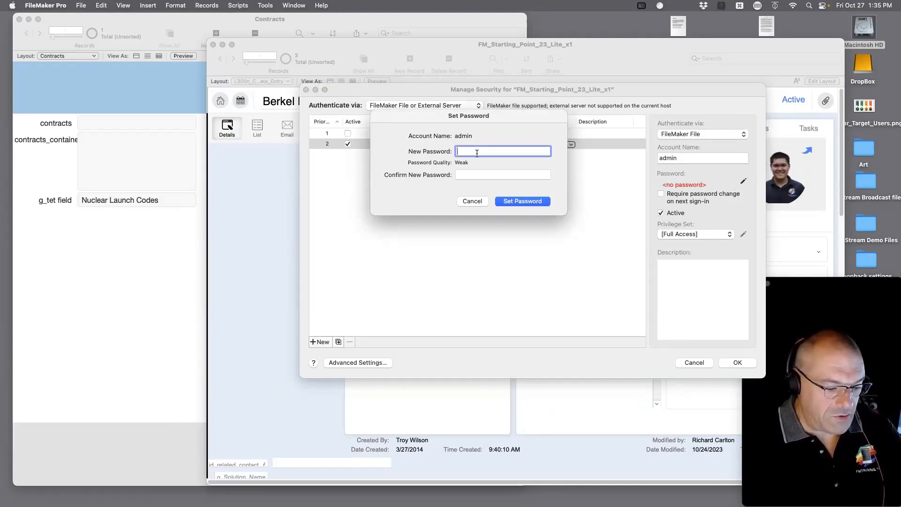
type("1234")
left_click(485, 175)
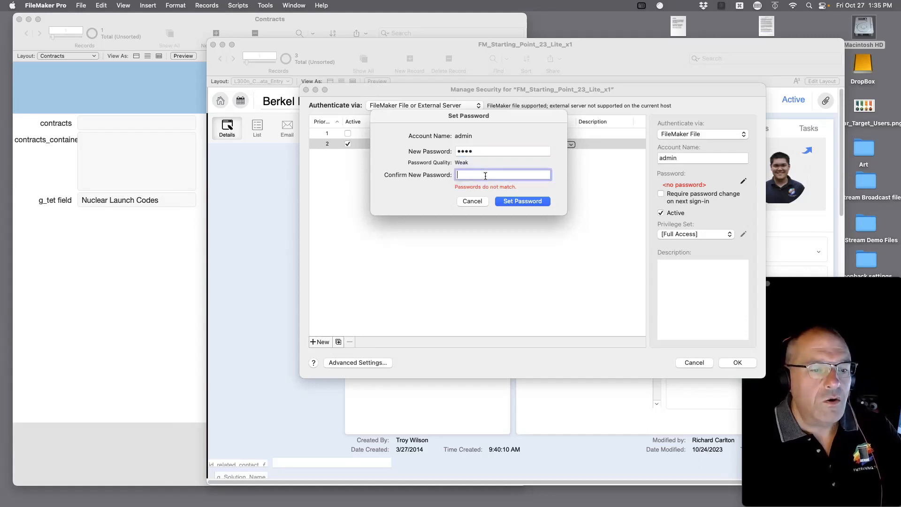
type("1234")
left_click(534, 200)
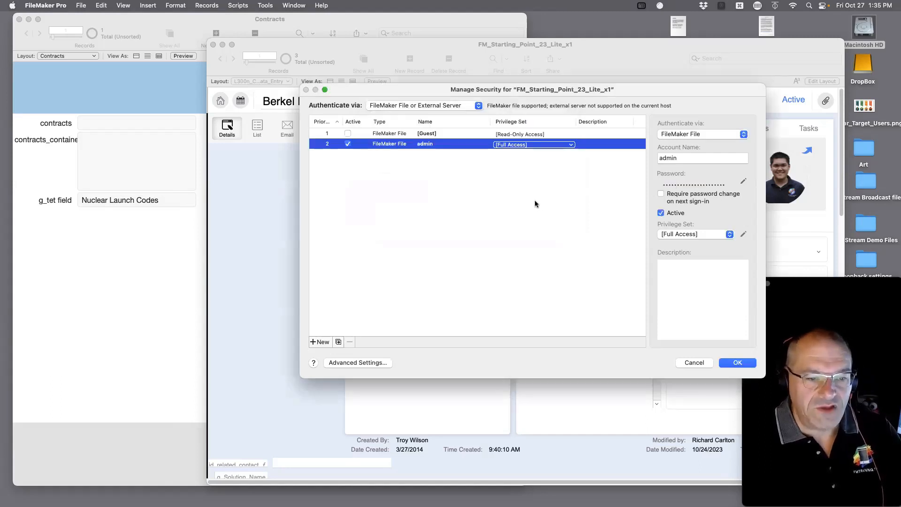
Apply the security changes, verifying with the admin account name and its password.
left_click(731, 365)
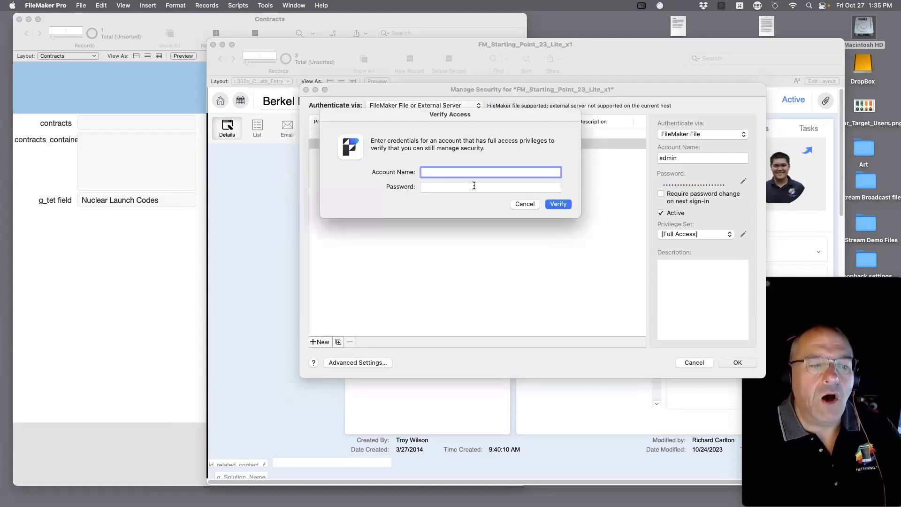
type("admin")
key("Tab")
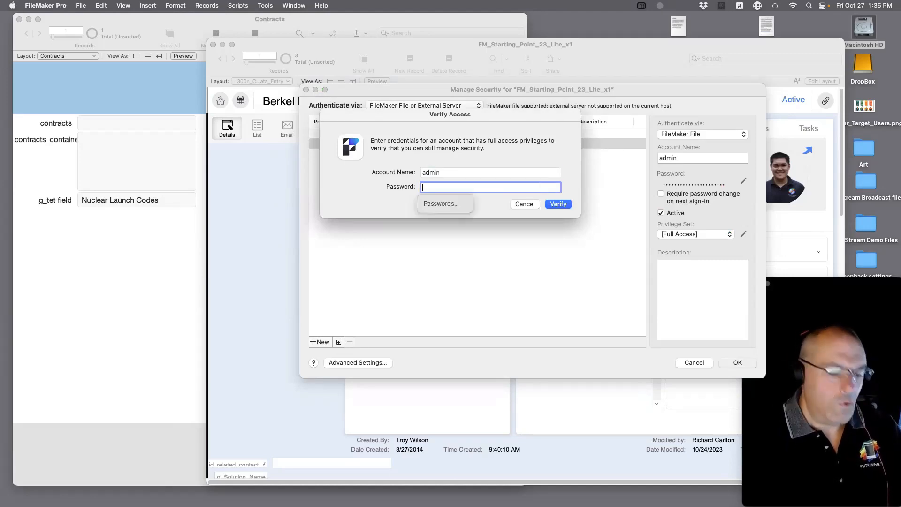
type("1234")
key("Return")
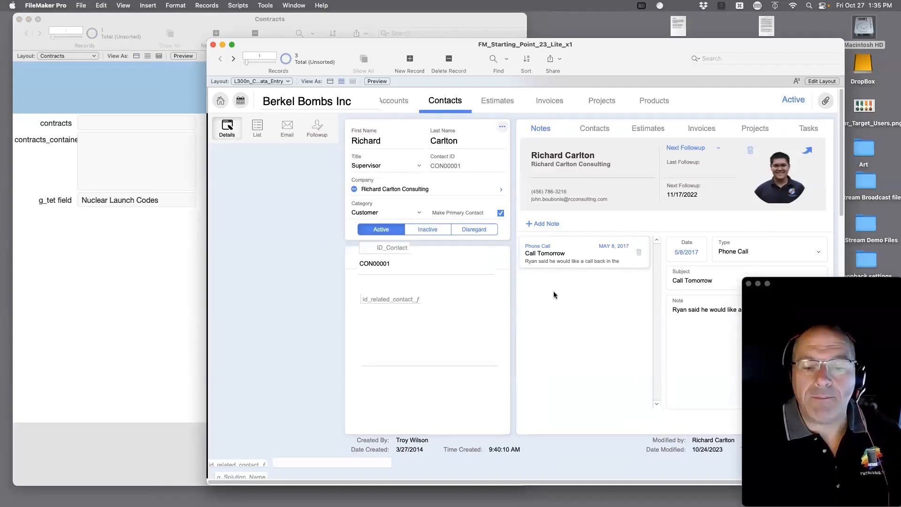
Rearrange the database windows and desktop icons on screen.
left_click_drag(779, 282, 640, 462)
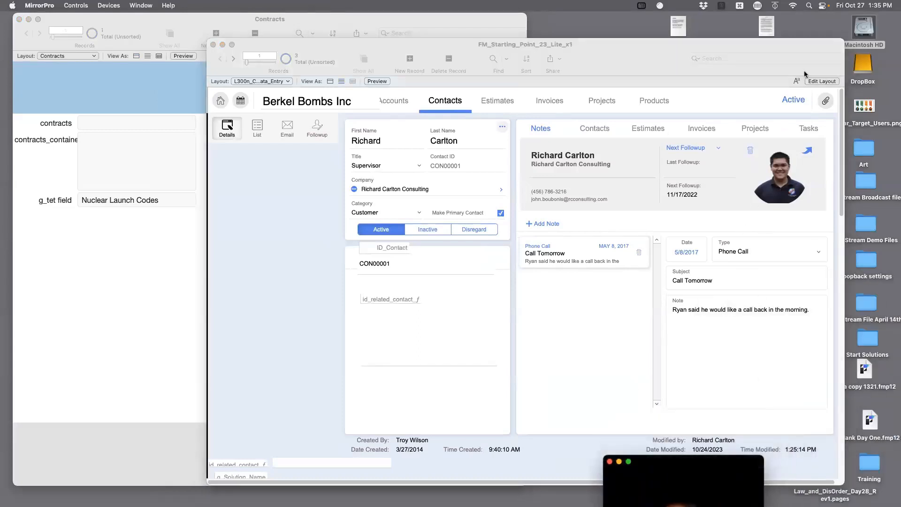
left_click_drag(772, 52, 664, 31)
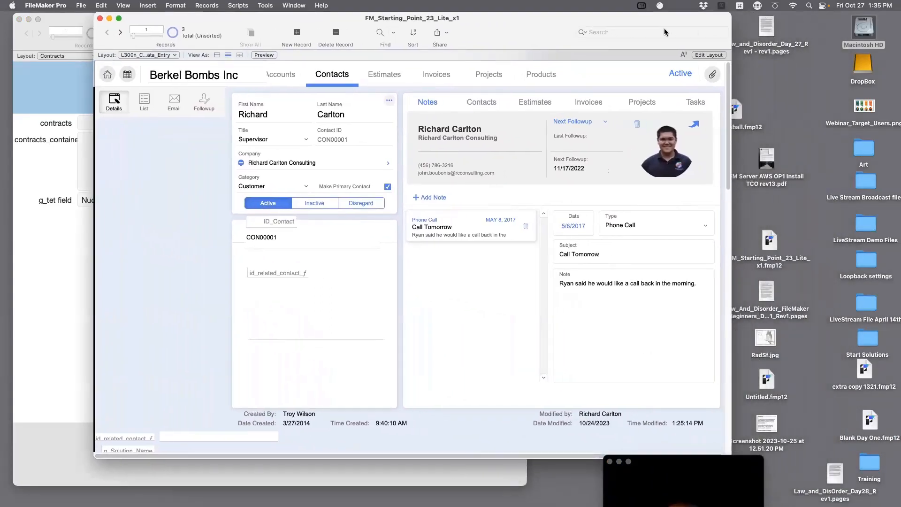
left_click_drag(773, 242, 772, 222)
left_click_drag(768, 160, 796, 155)
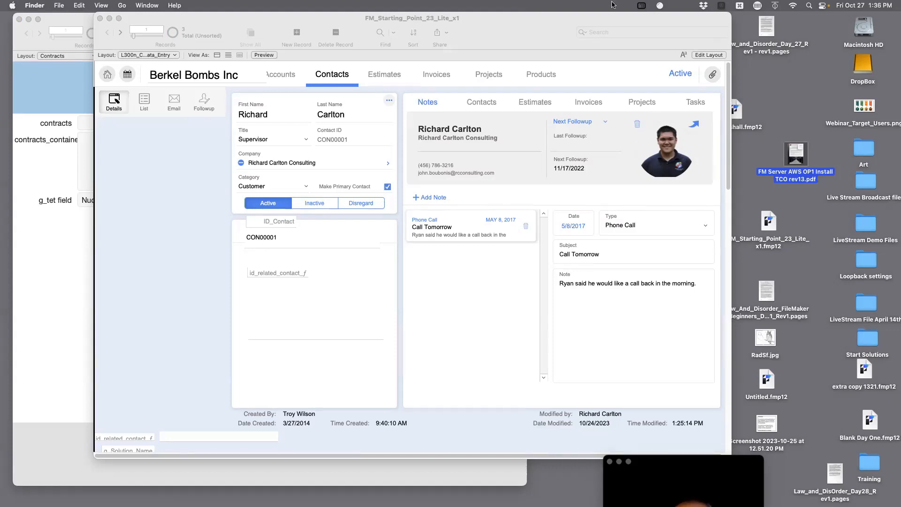
left_click_drag(527, 21, 617, 21)
Bring FM_Starting_Point back in front and look through the Scripts menu without choosing.
left_click(122, 221)
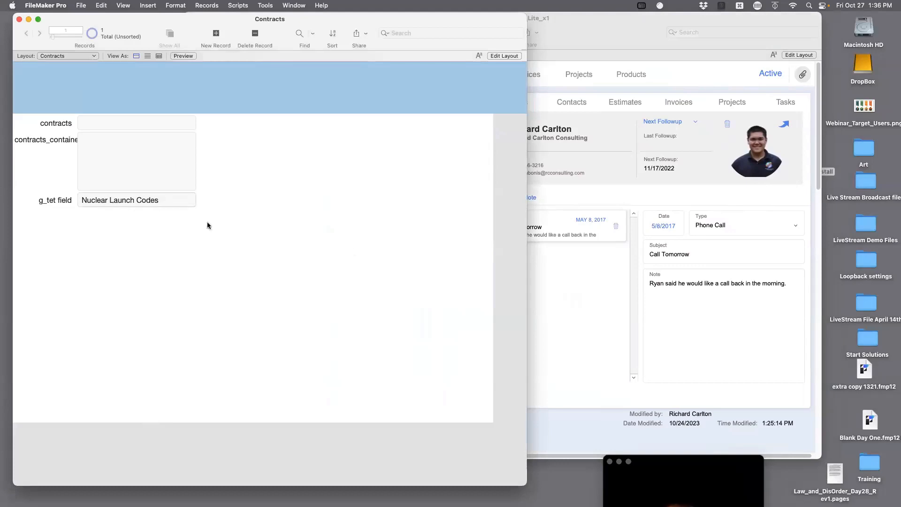
left_click(569, 300)
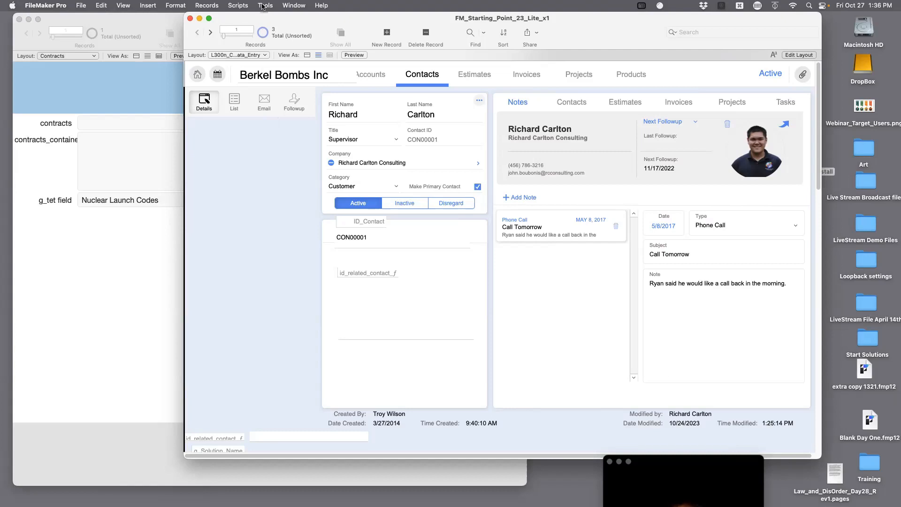
left_click(232, 5)
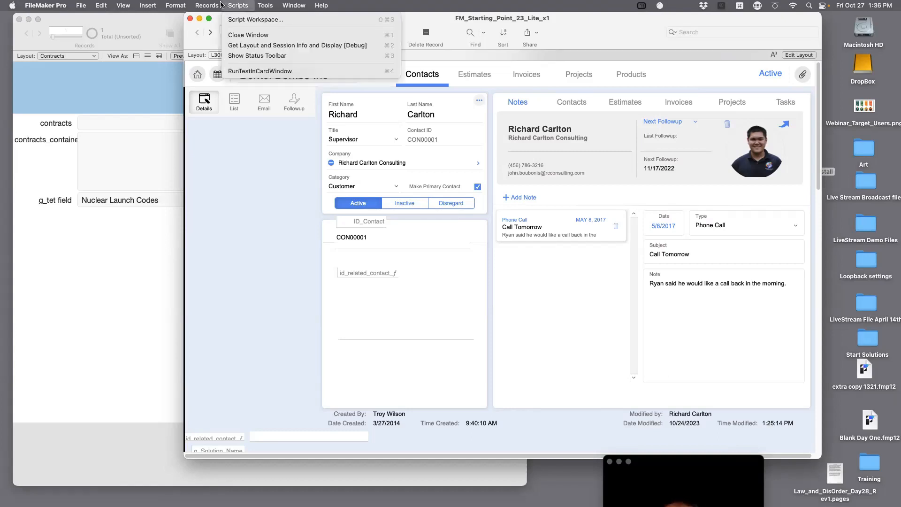
mouse_move(183, 12)
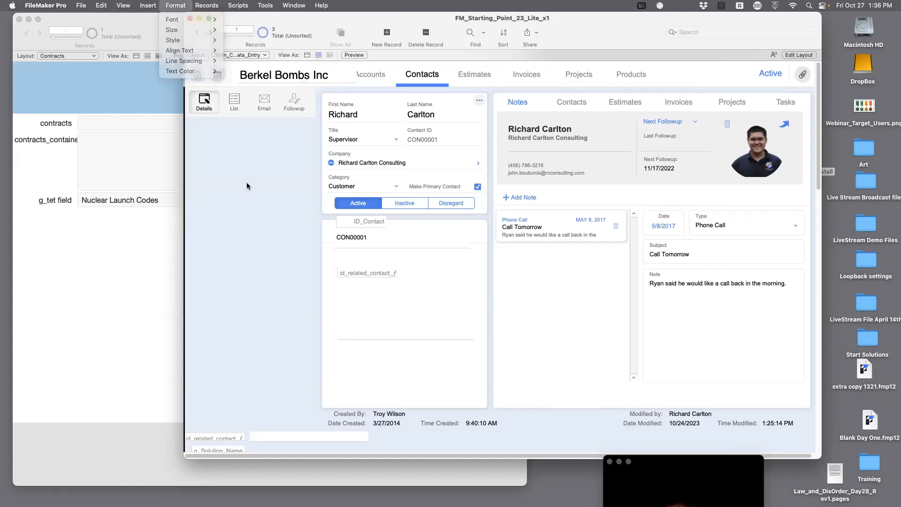
left_click(245, 185)
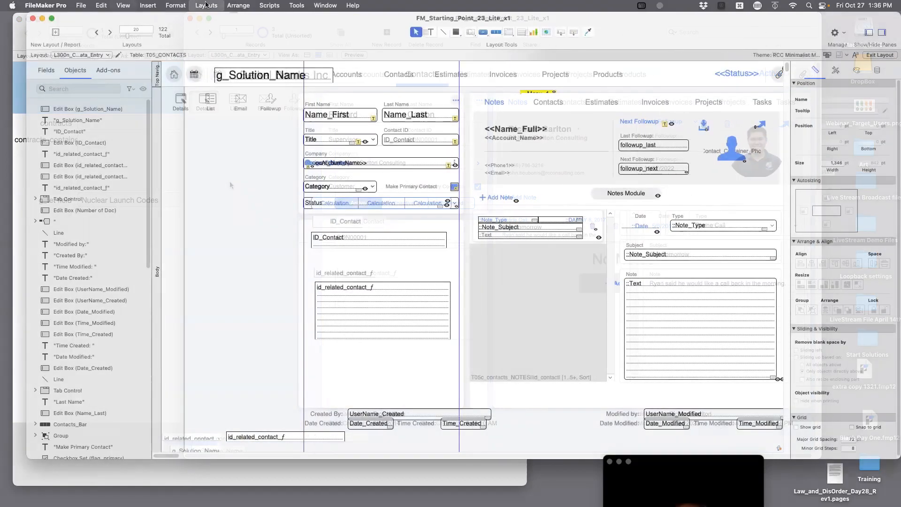
Create a new blank computer-sized Form layout named Tet.
left_click(205, 5)
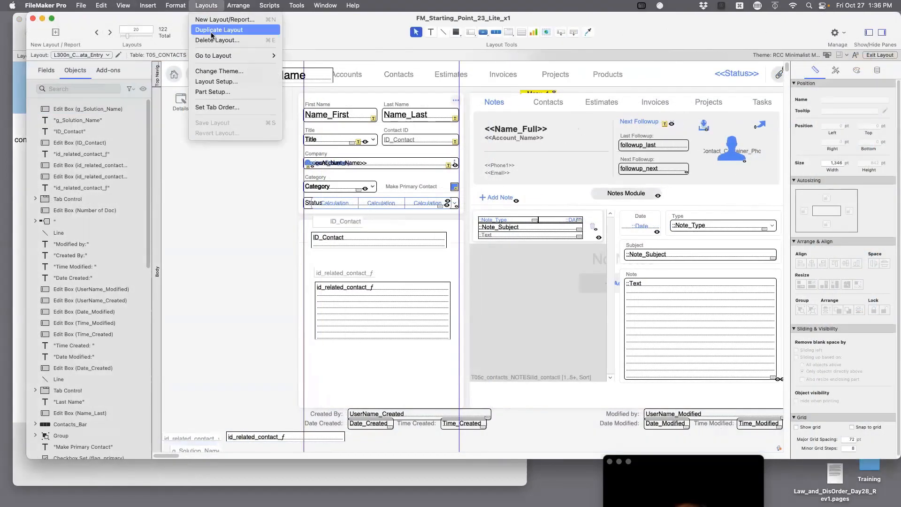
left_click(213, 19)
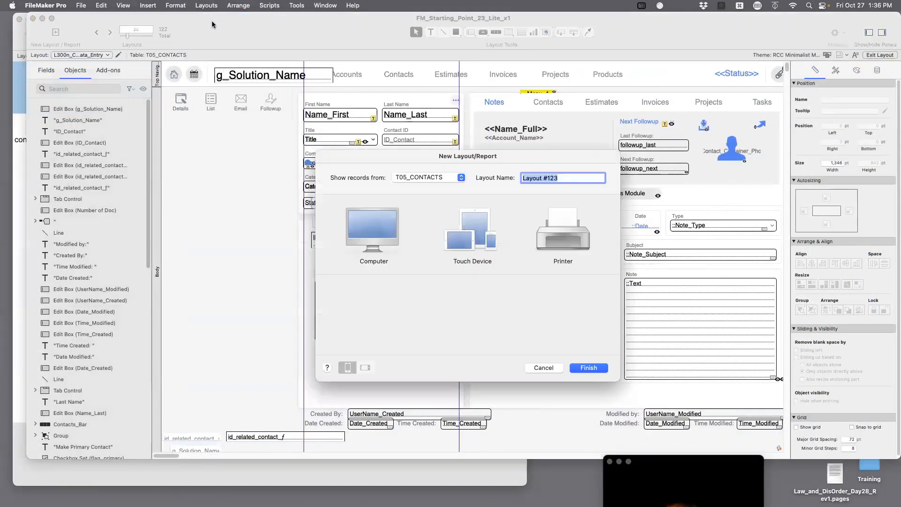
left_click(378, 228)
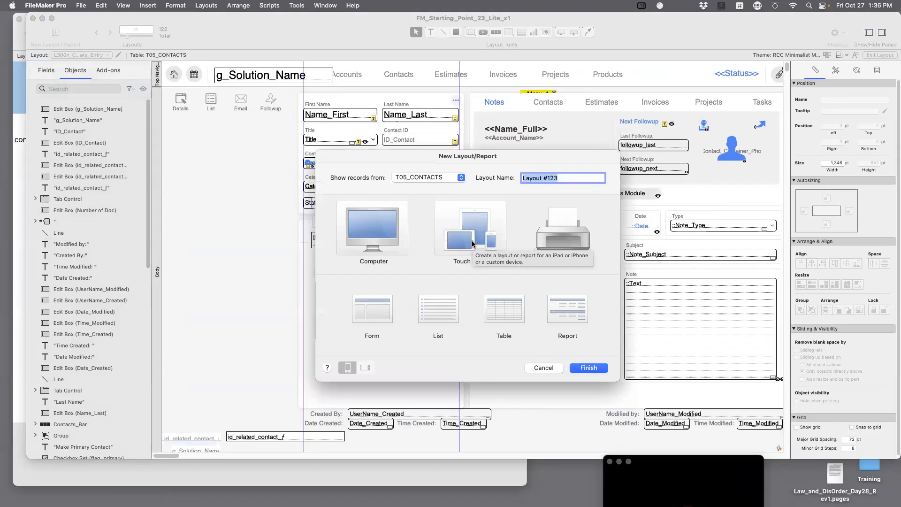
type("Tet")
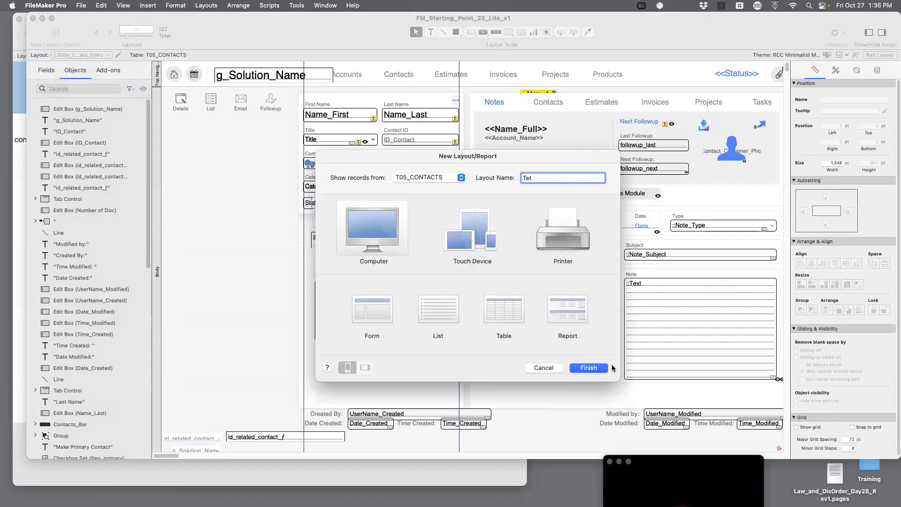
left_click(383, 308)
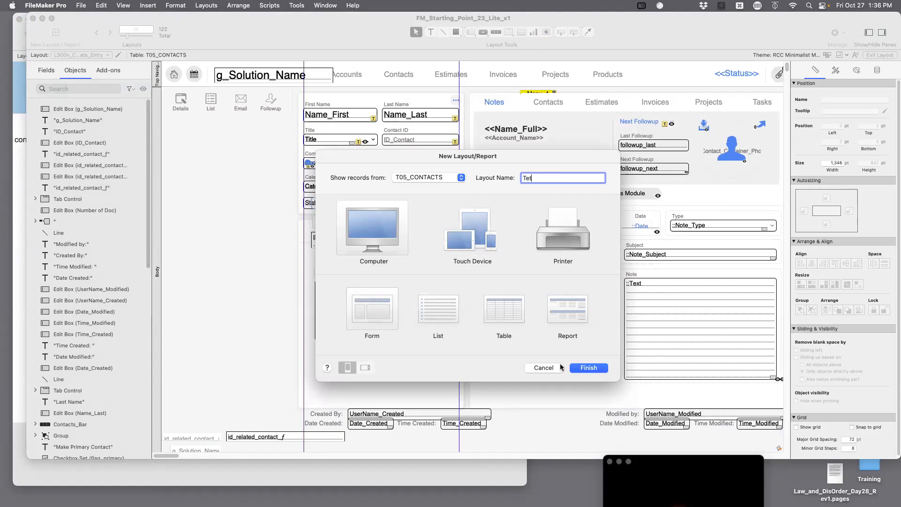
left_click(587, 366)
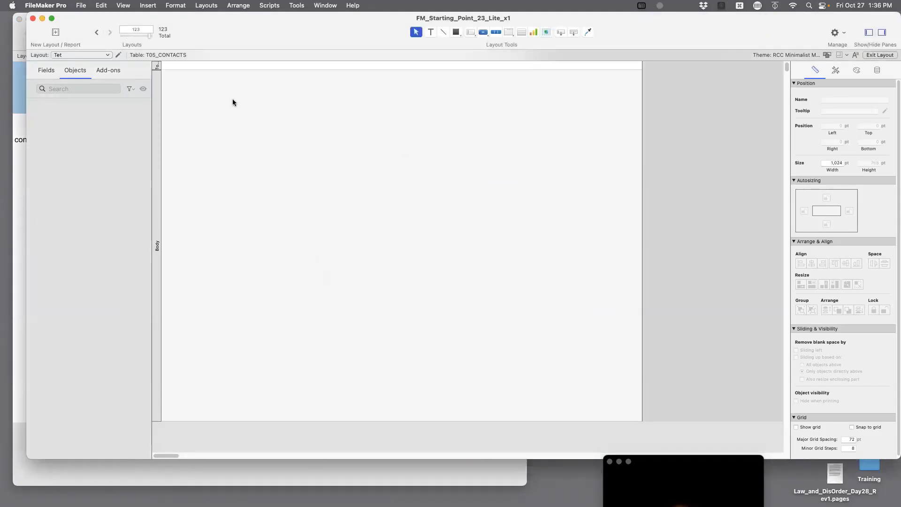
Open the Tet Layout Setup and expand its Show records from table list.
left_click(159, 56)
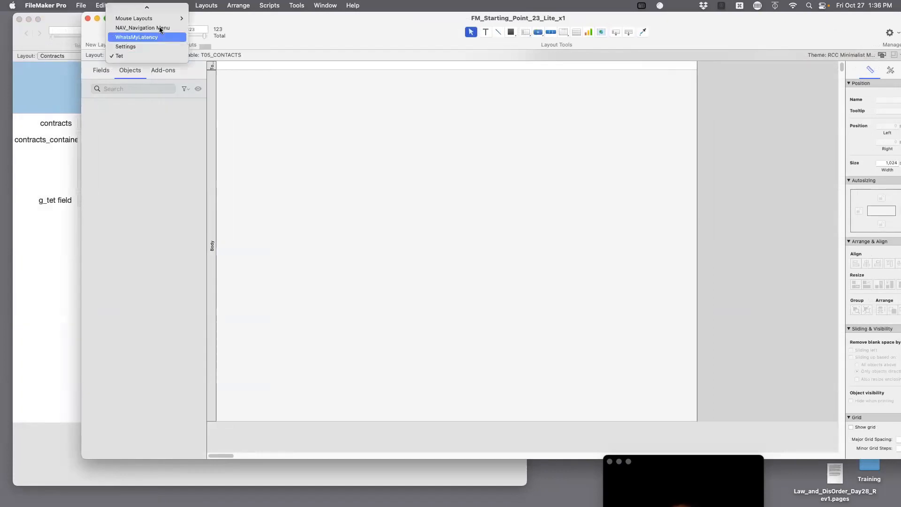
left_click(267, 95)
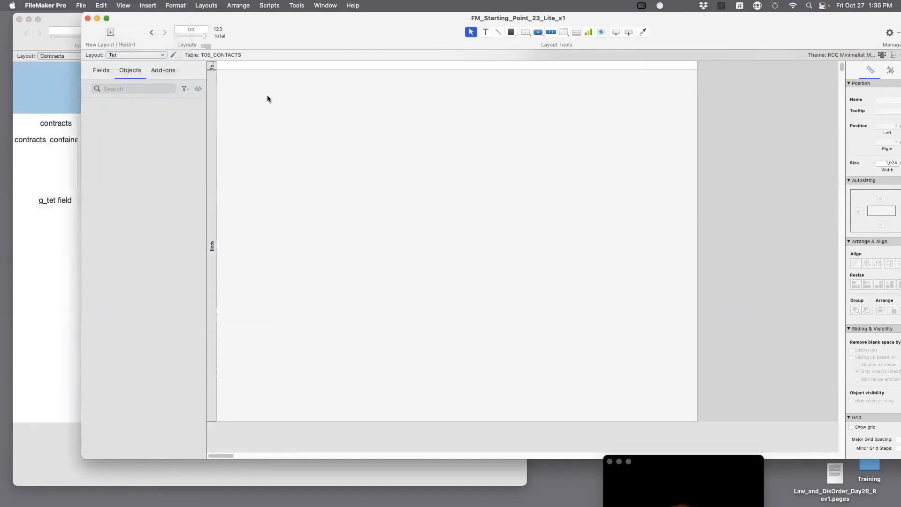
left_click(174, 56)
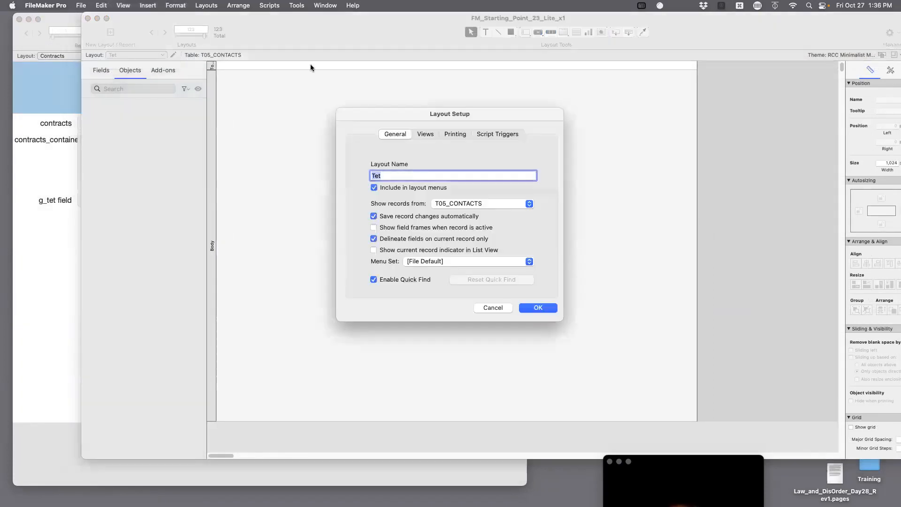
left_click(485, 201)
scroll(485, 202, "down", 15)
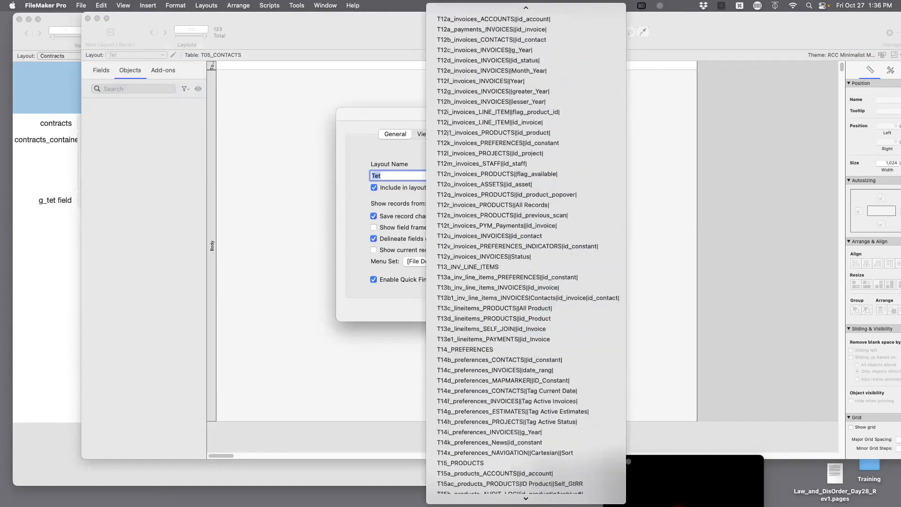
Close the table list keeping T05_CONTACTS and cancel Layout Setup.
scroll(485, 202, "down", 15)
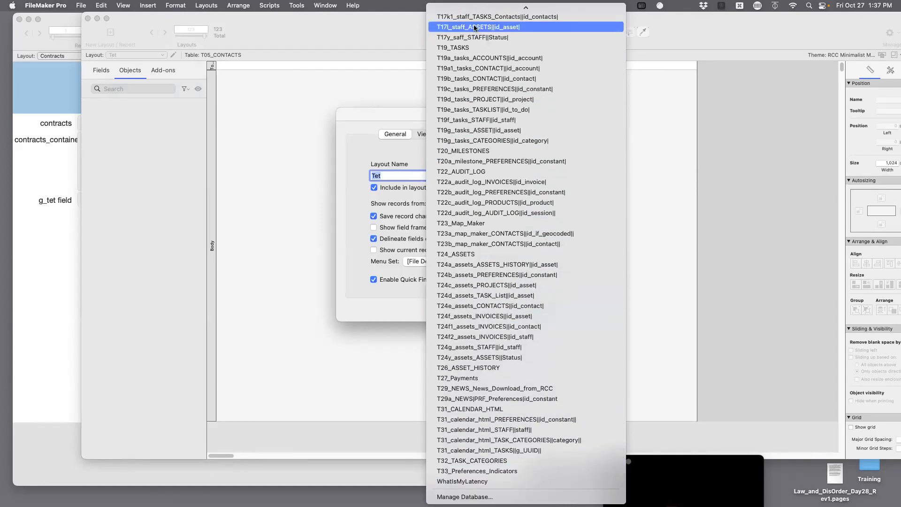
left_click(288, 371)
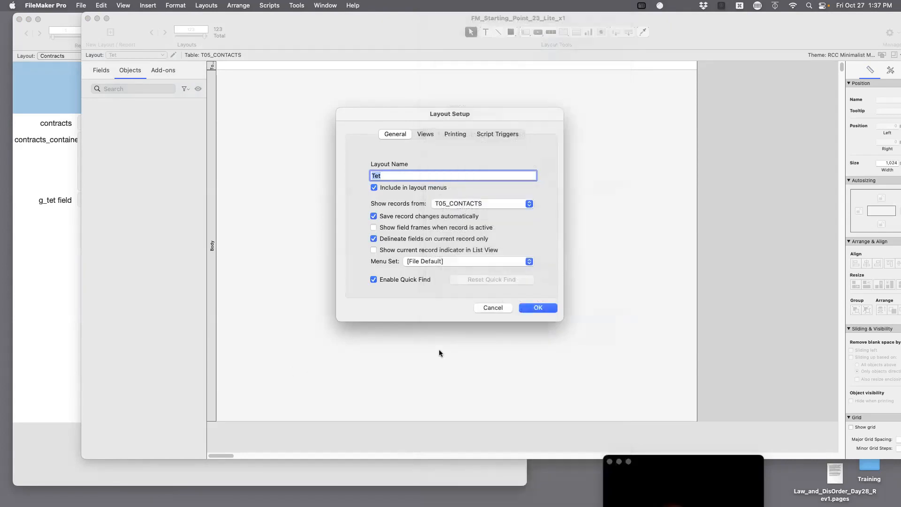
left_click(494, 306)
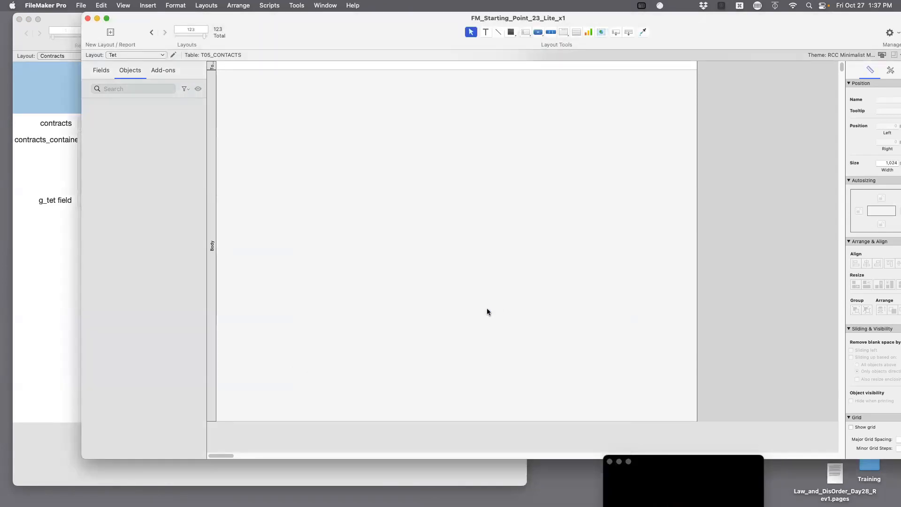
key("super+shift+d")
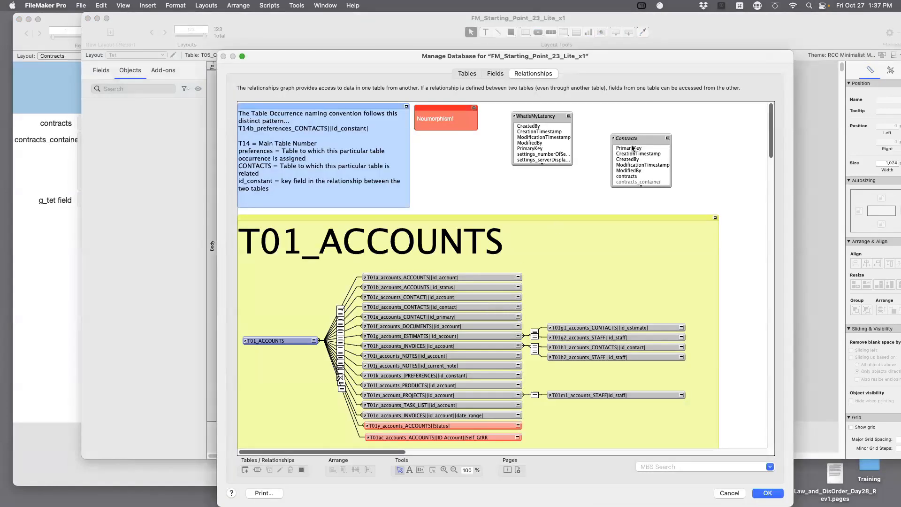
double_click(628, 138)
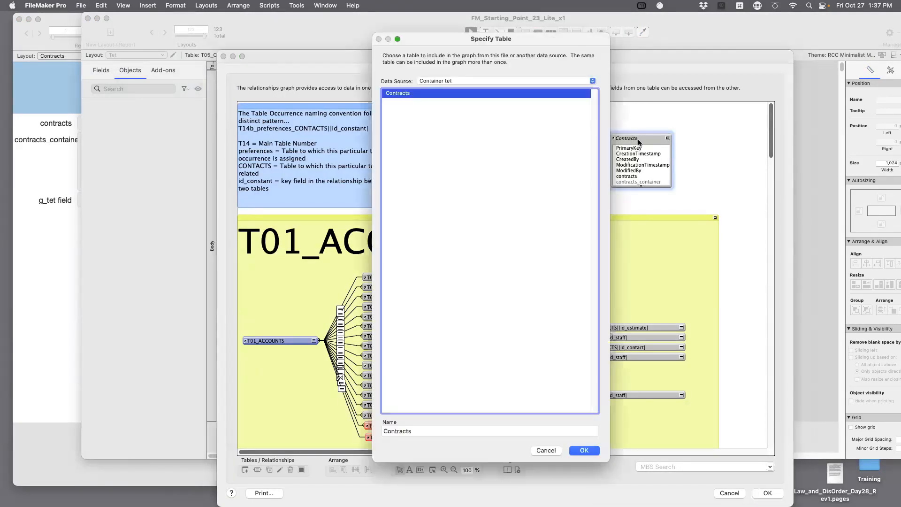
double_click(407, 430)
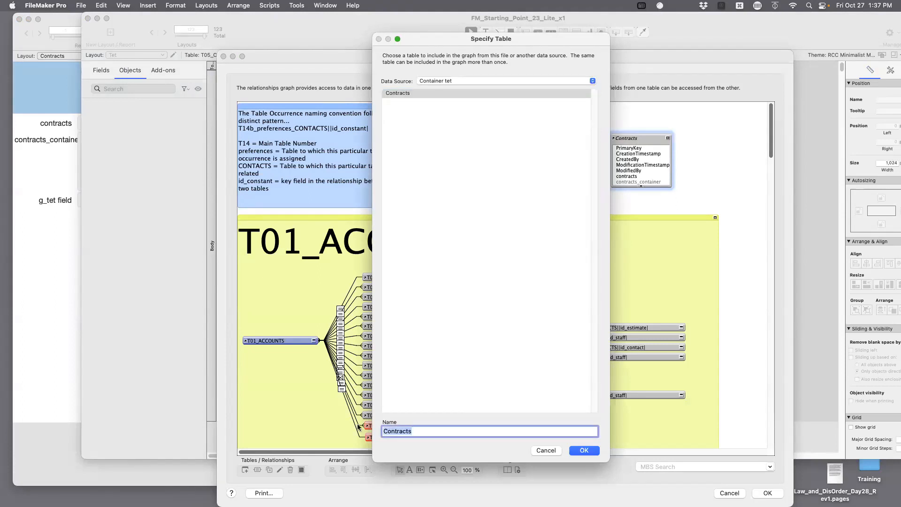
type("5555555555")
left_click(590, 451)
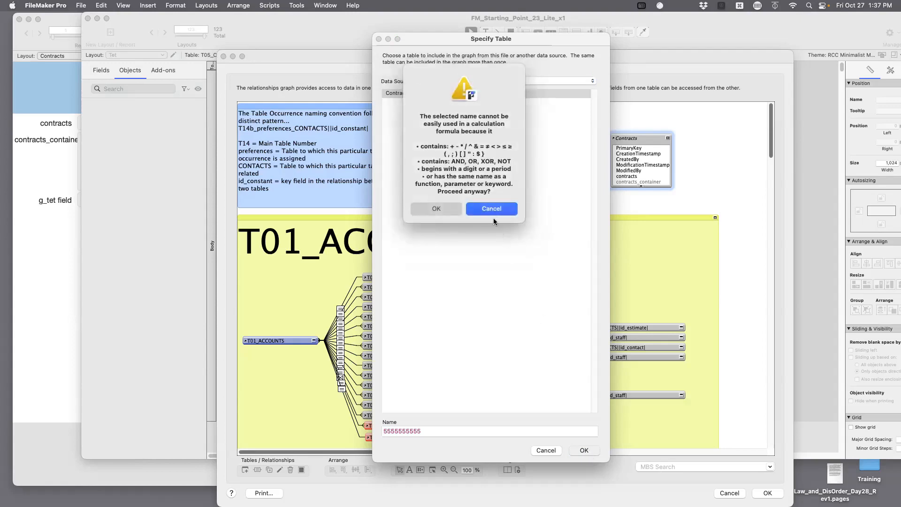
left_click(448, 211)
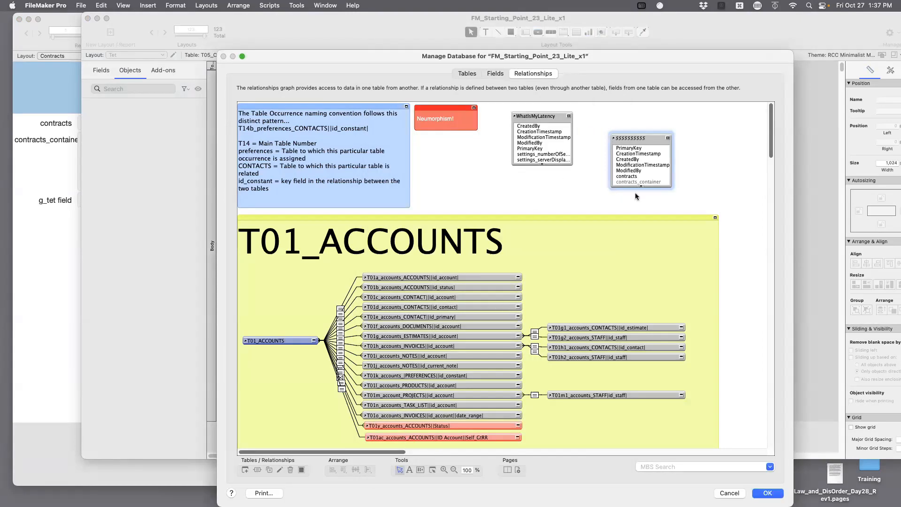
Rename that occurrence again to AAAAAAAAAA and save the database changes.
double_click(639, 138)
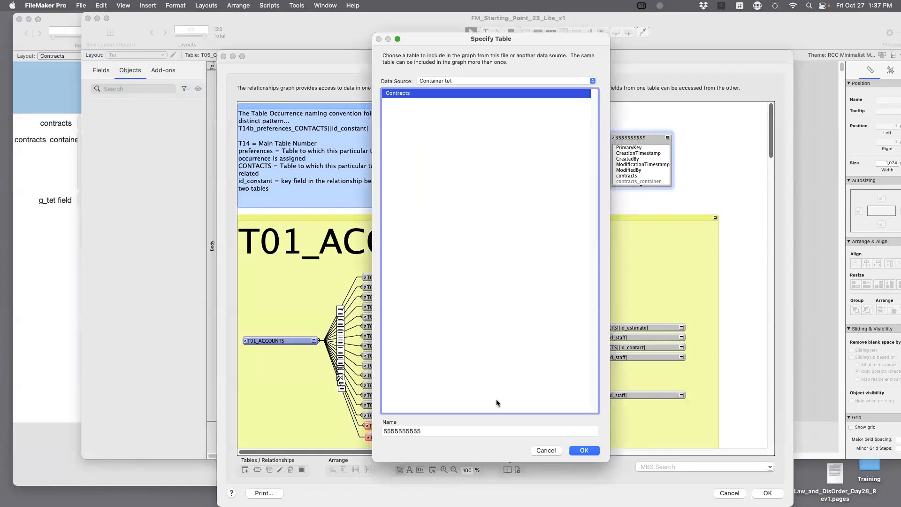
double_click(429, 431)
type("AAAA")
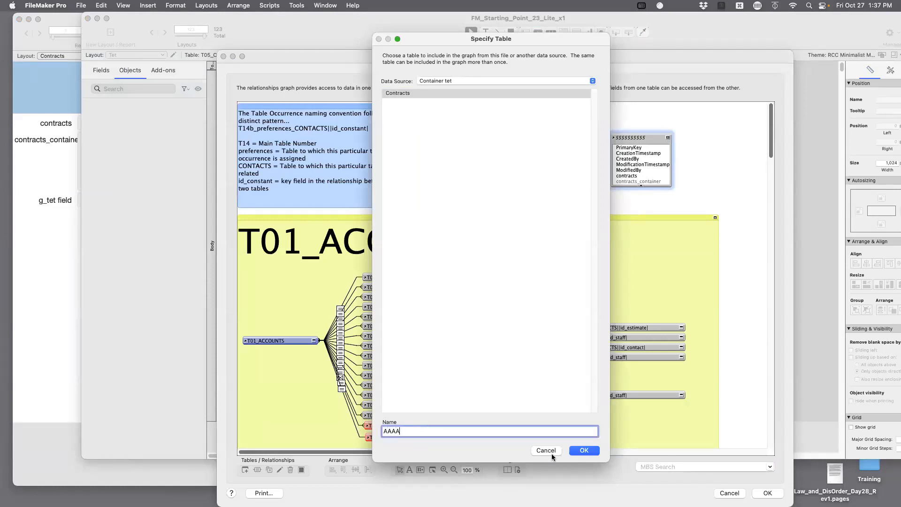
type("AAAAAA")
left_click(584, 450)
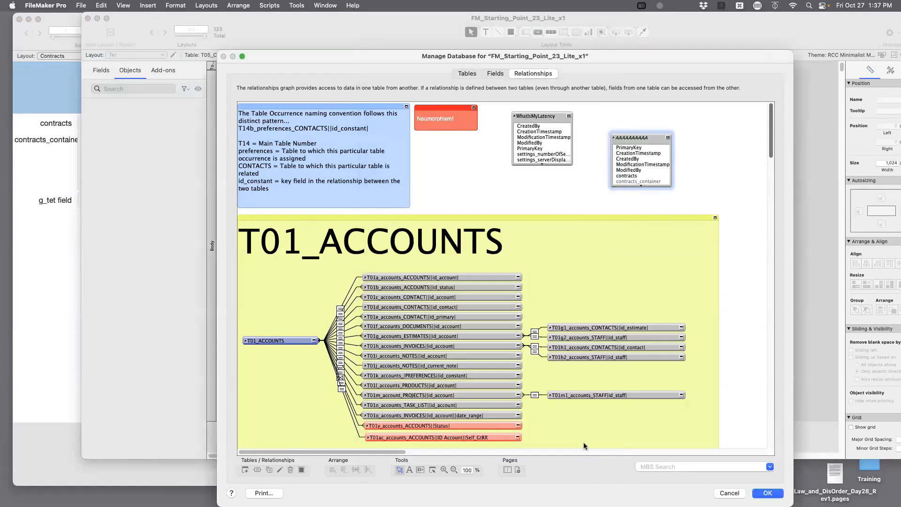
left_click(756, 492)
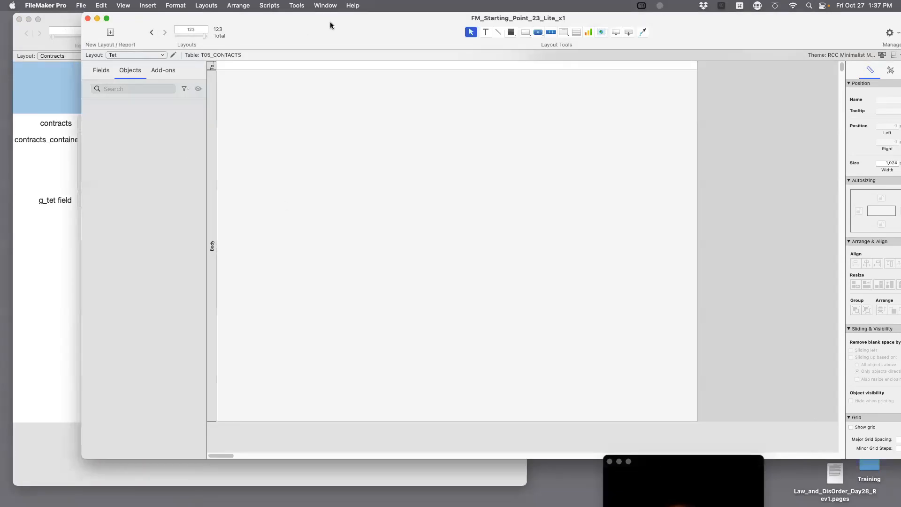
In Tet's Layout Setup, set Show records from to AAAAAAAAAA and apply it.
mouse_move(330, 22)
left_mouse_down()
mouse_move(342, 73)
mouse_move(340, 21)
left_mouse_up()
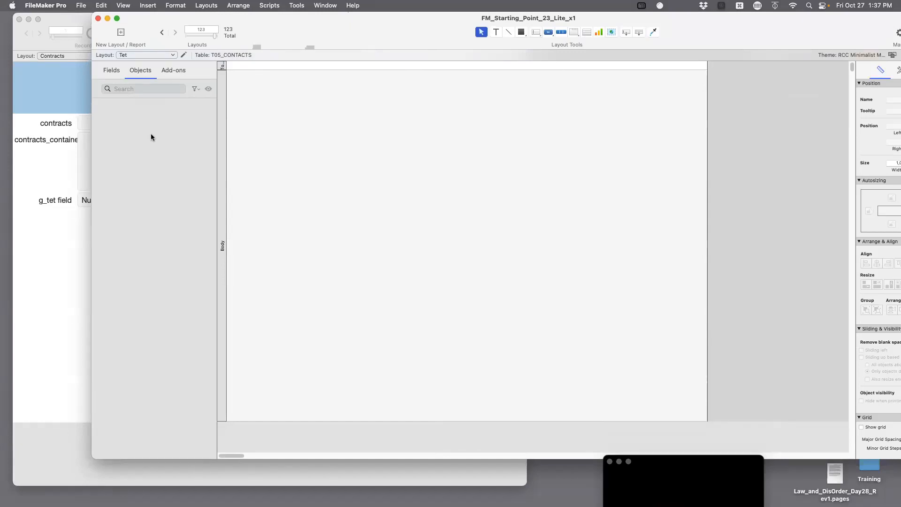
left_click(174, 56)
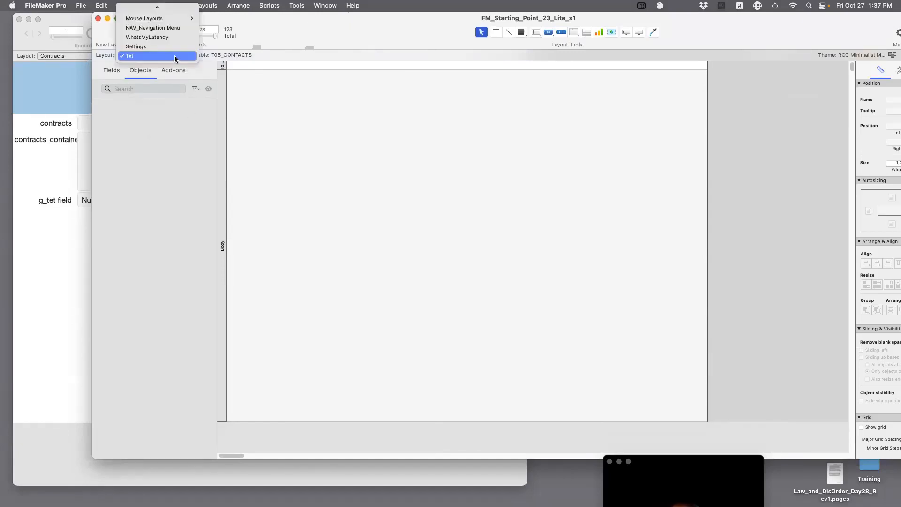
left_click(174, 149)
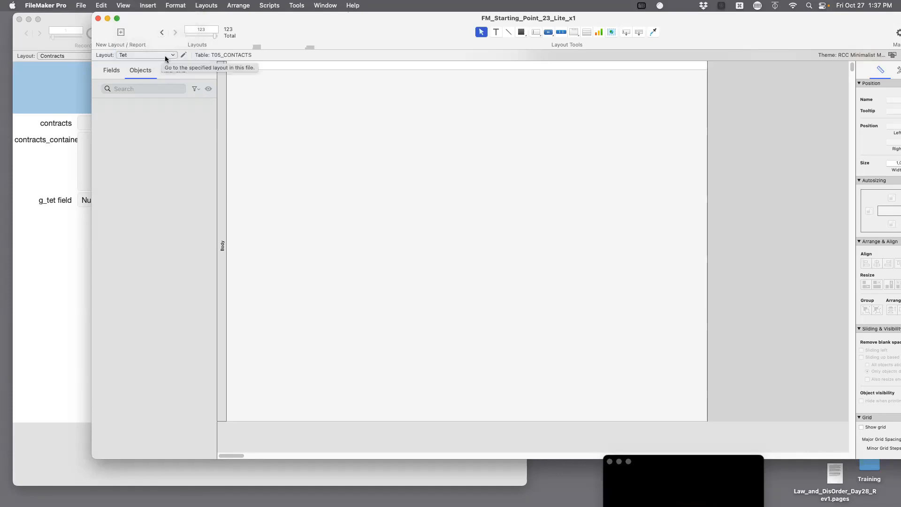
left_click(183, 54)
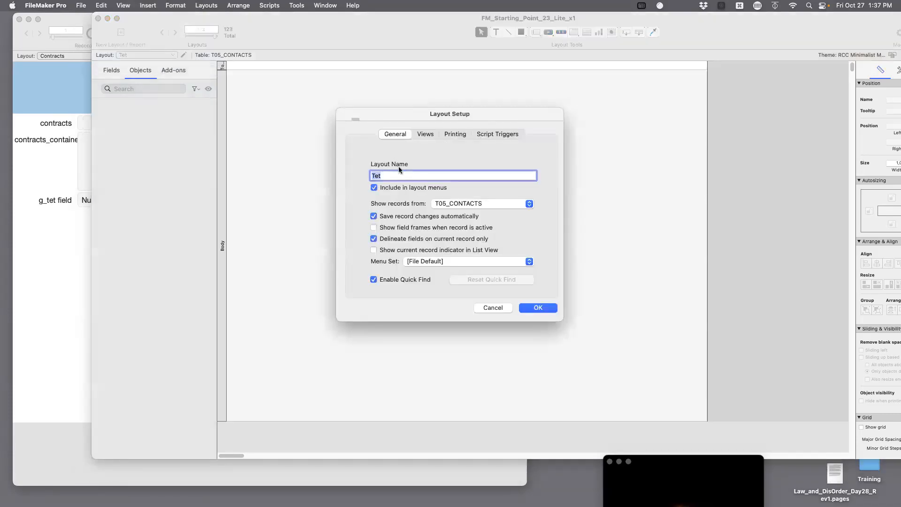
left_click(496, 203)
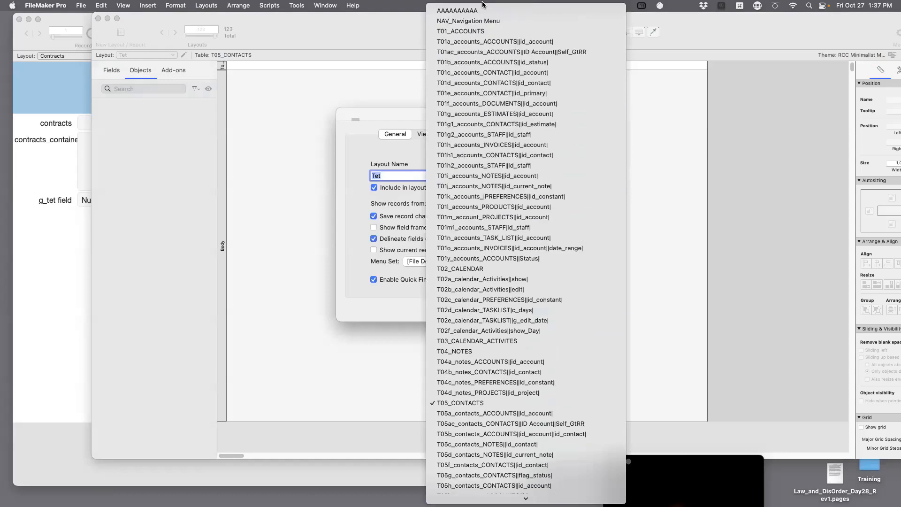
left_click(483, 10)
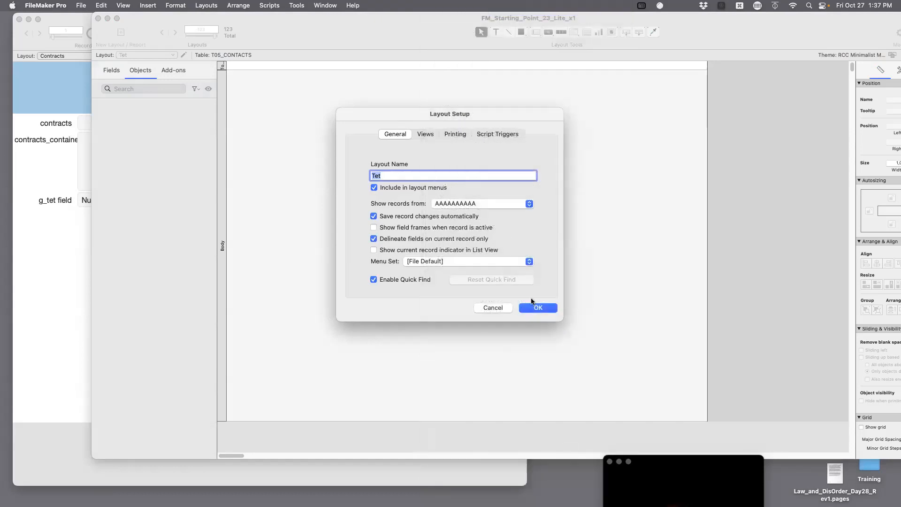
left_click(538, 308)
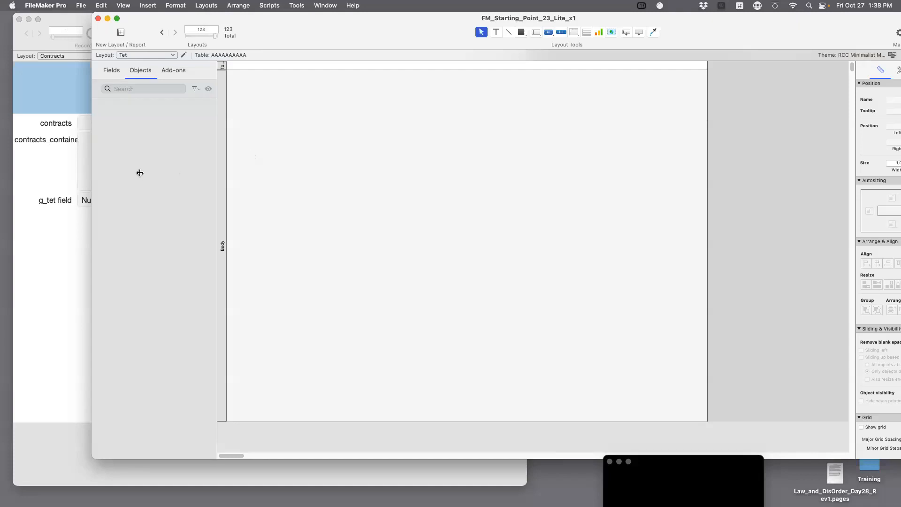
Drag g_tet from the Fields tab onto Tet, then browse it showing 'Nuclear Launch Codes'.
left_click(119, 77)
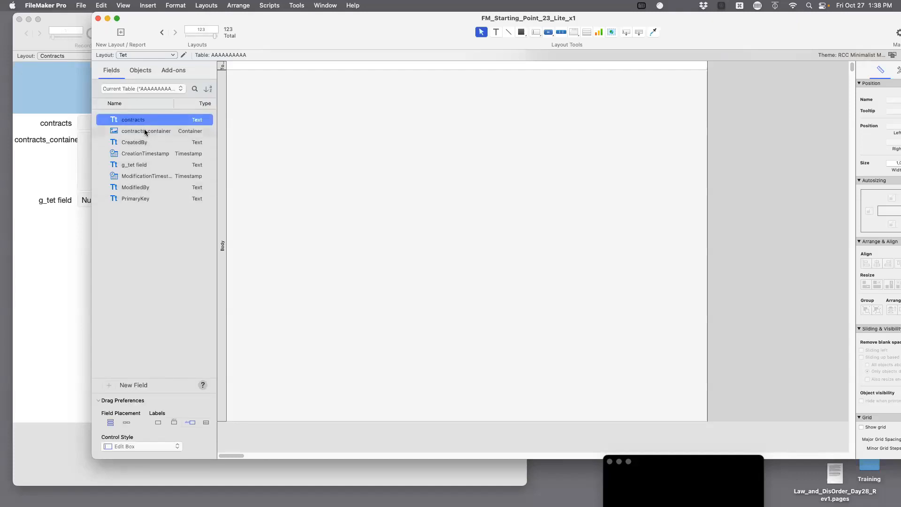
left_click_drag(136, 166, 342, 178)
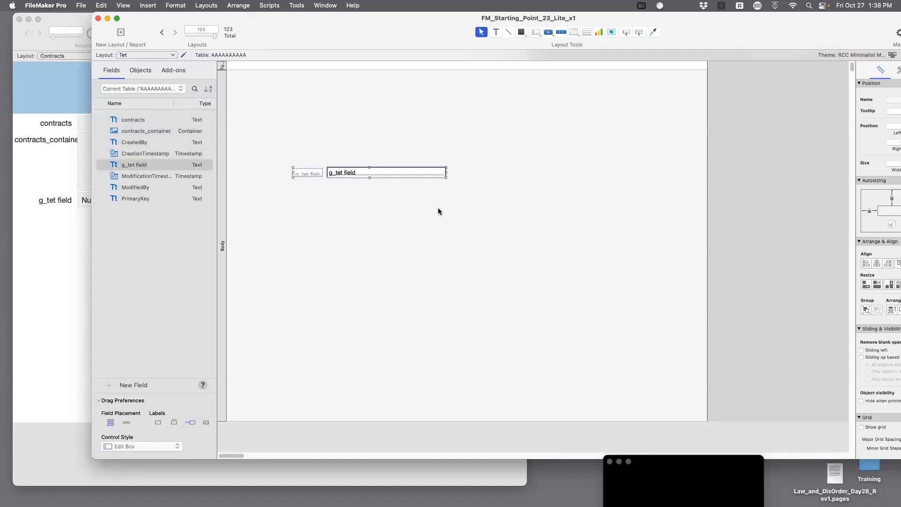
key("super+b")
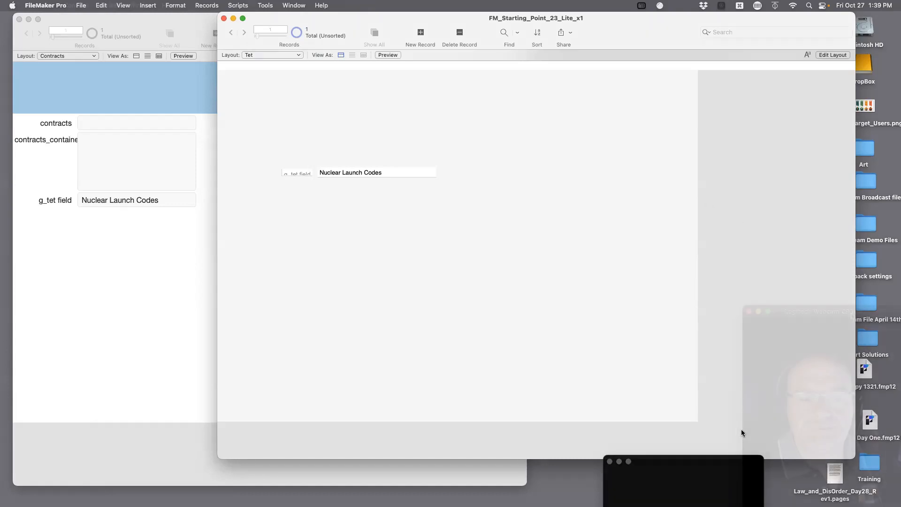
Capture a region screenshot of the webcam picture from the desktop.
left_click_drag(712, 463, 852, 313)
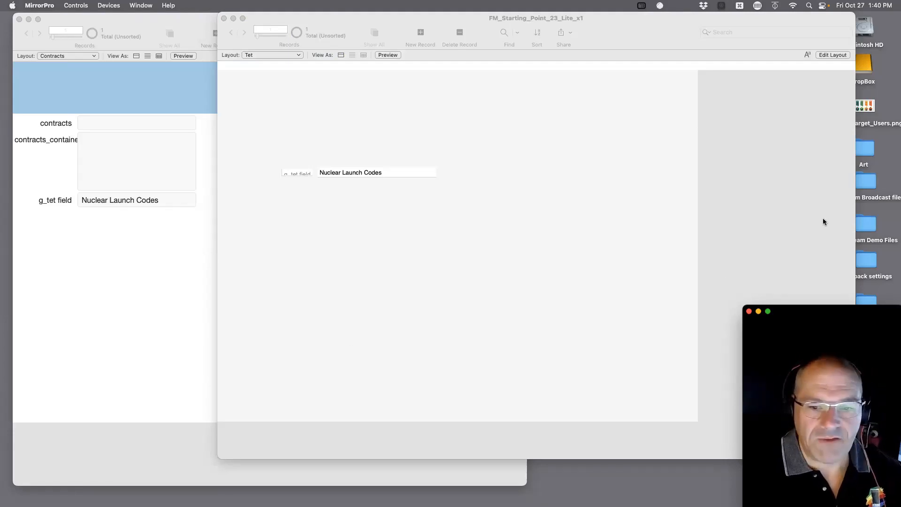
left_click_drag(783, 44, 794, 242)
left_click(746, 115)
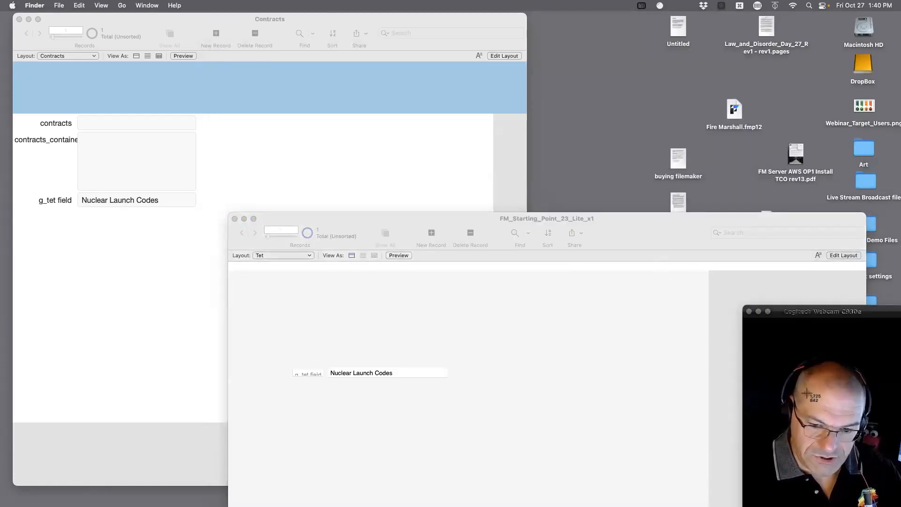
key("super+shift+4")
left_click_drag(757, 345, 861, 504)
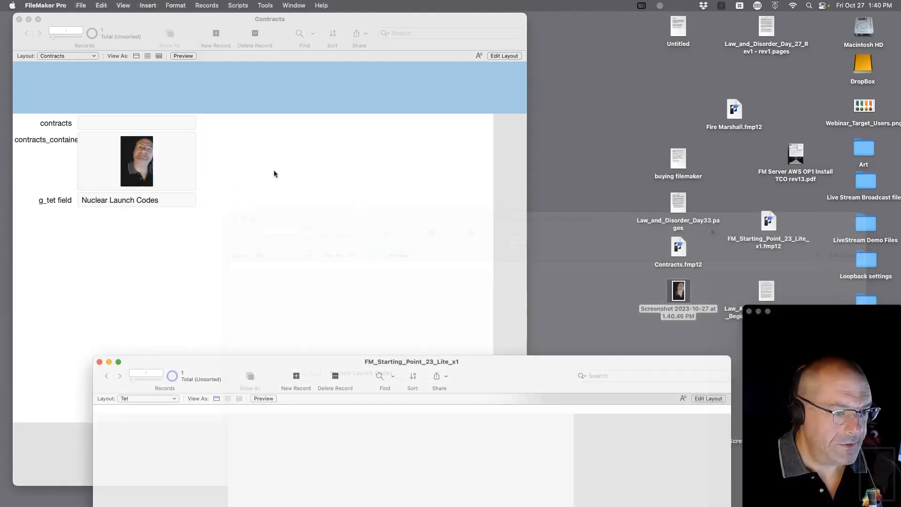
Reposition the starting-point window, then open Manage Database for the Contracts file.
left_click(277, 171)
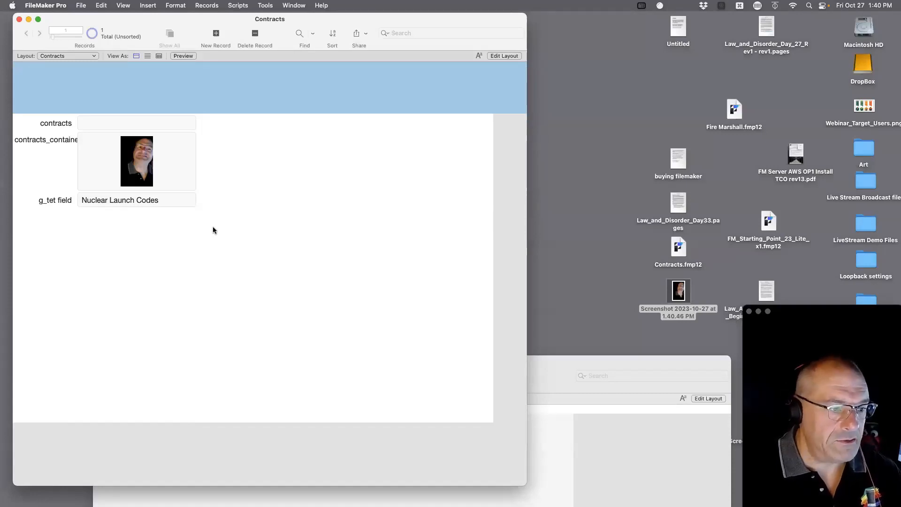
double_click(565, 359)
left_click_drag(677, 135, 662, 272)
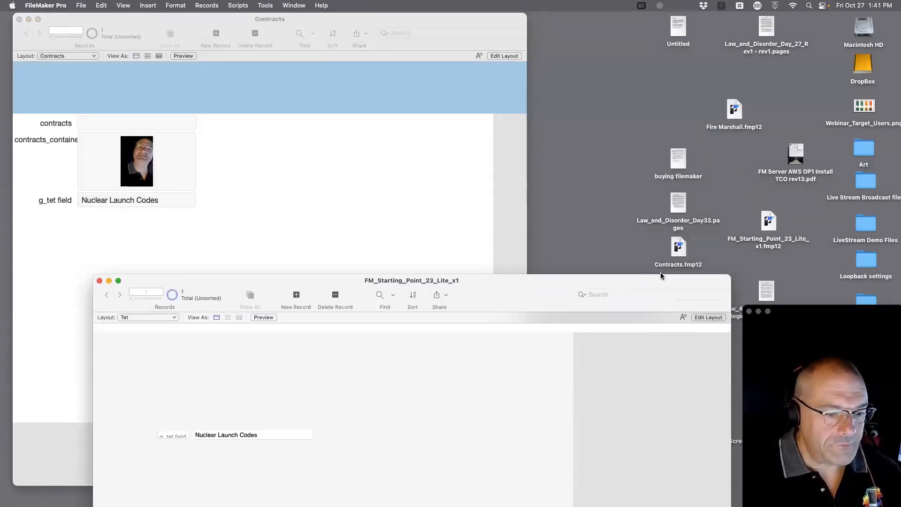
left_click_drag(501, 286, 660, 27)
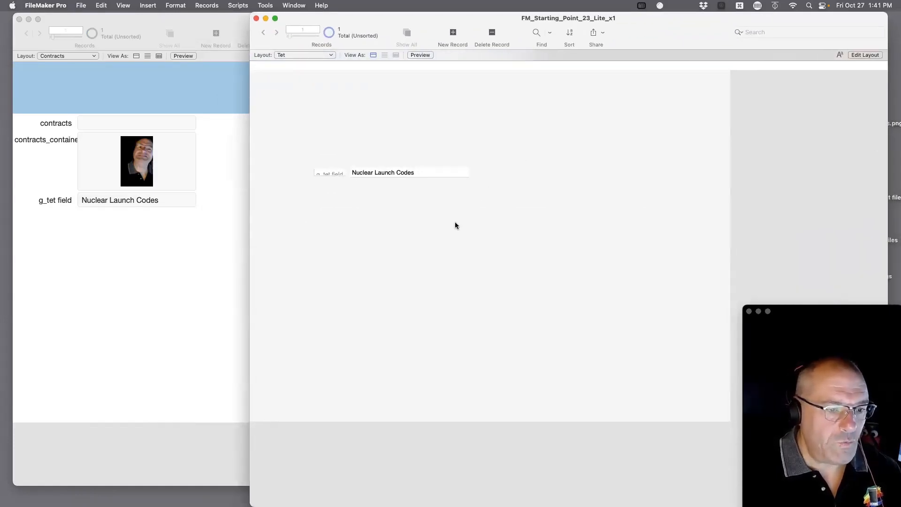
left_click(319, 56)
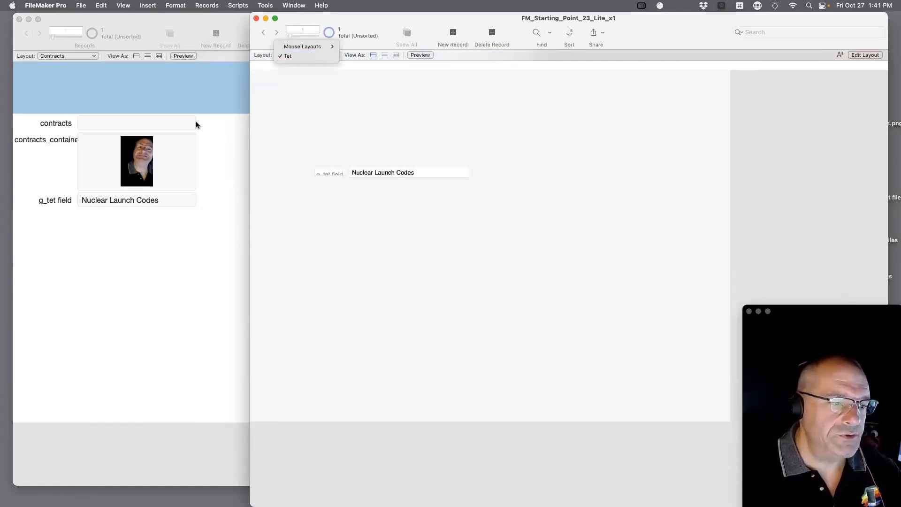
left_click(213, 230)
key("super+shift+d")
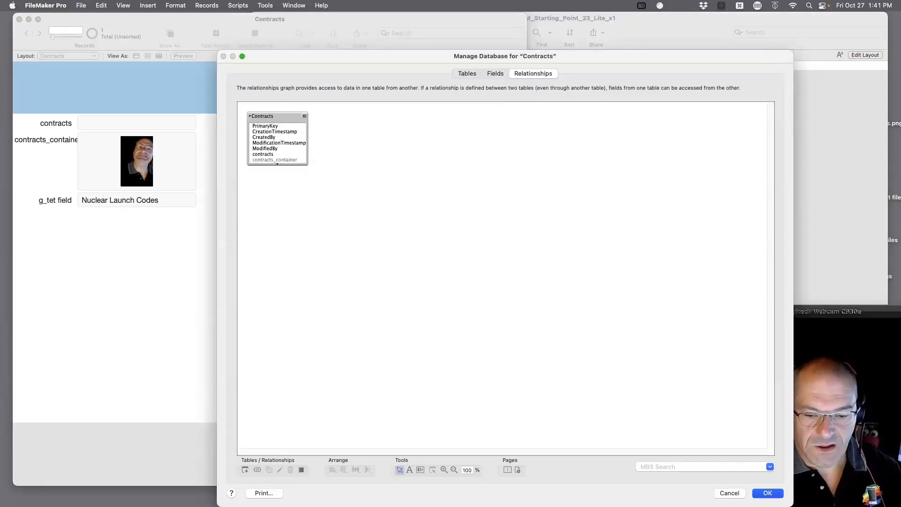
Start a new Contracts script whose first step is Go to Layout [Contracts].
key("Escape")
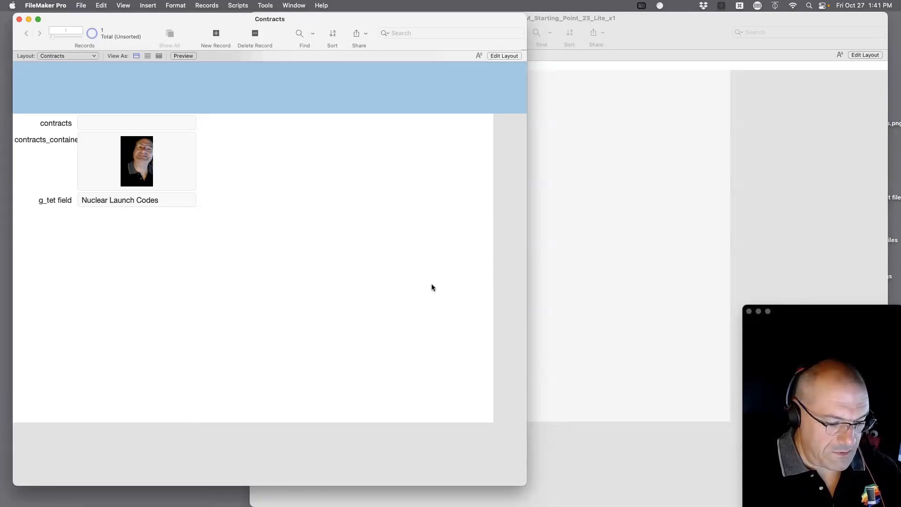
key("super+shift+s")
left_click(305, 32)
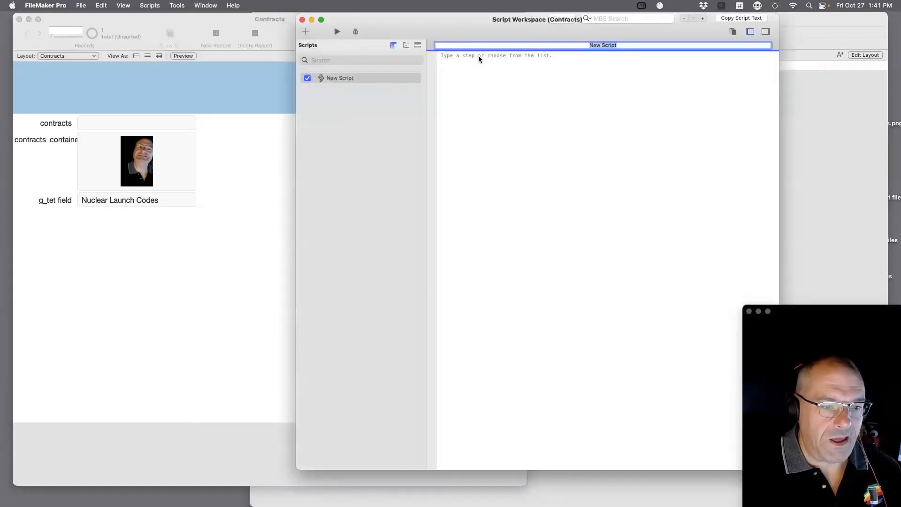
left_click(492, 54)
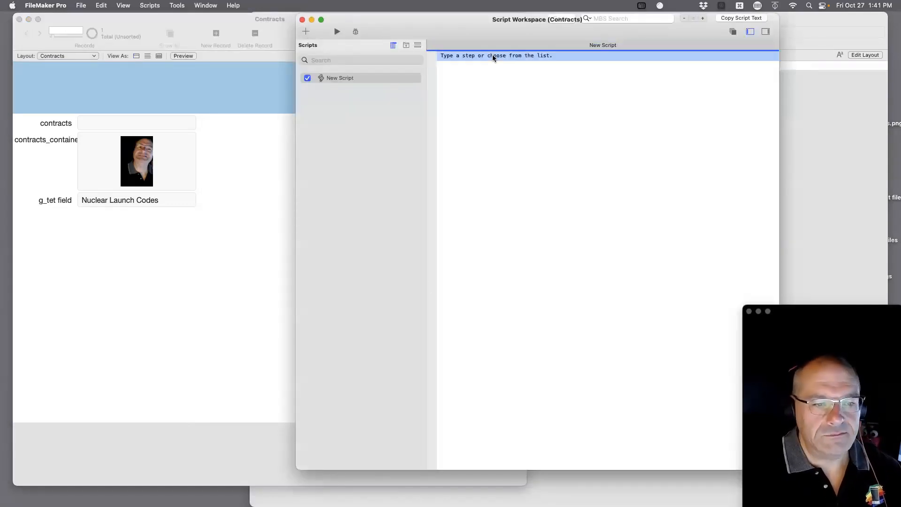
key("Return")
type("go to")
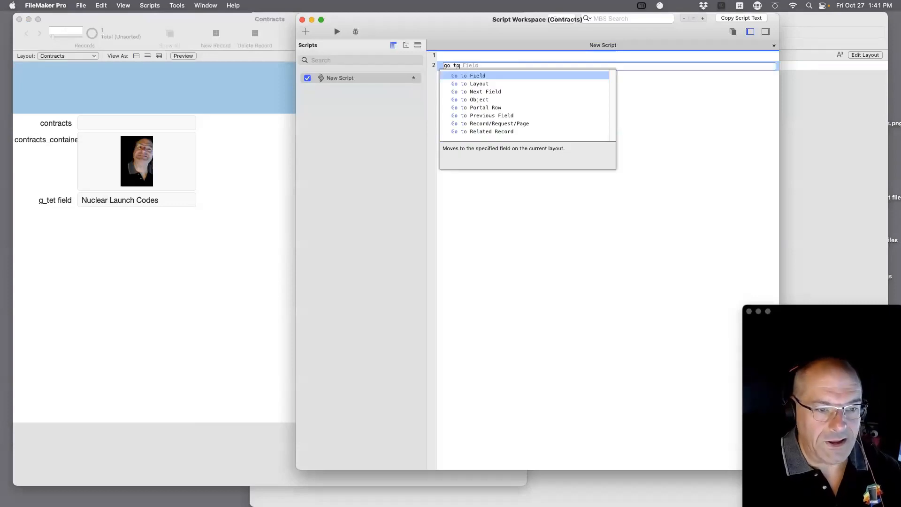
key("Down")
key("Return")
left_click(533, 66)
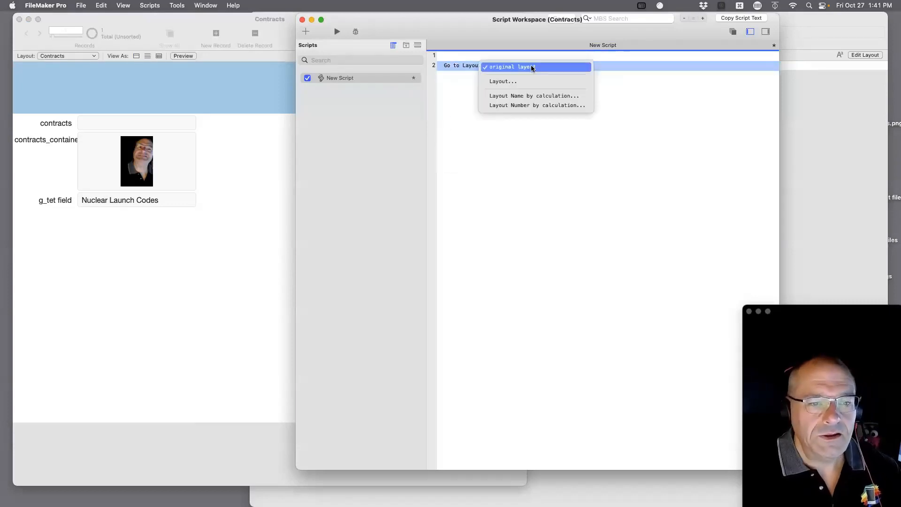
left_click(519, 81)
double_click(427, 143)
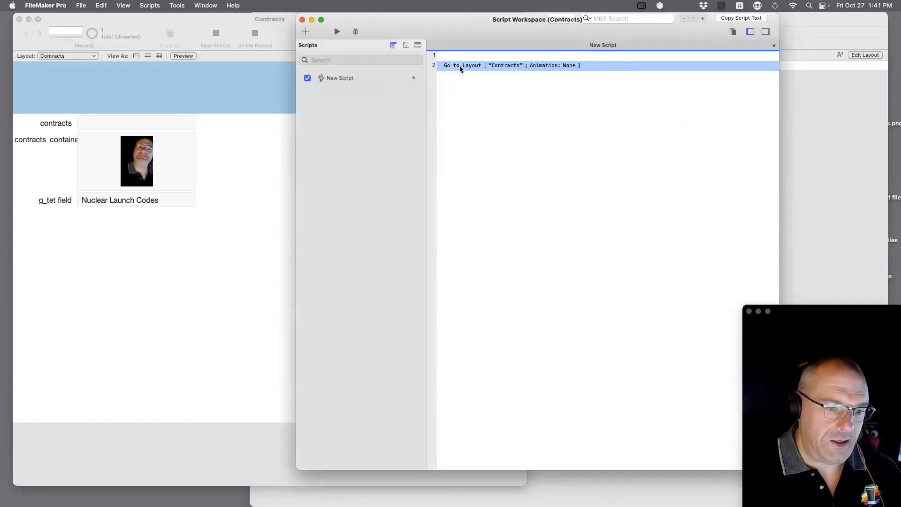
key("Return")
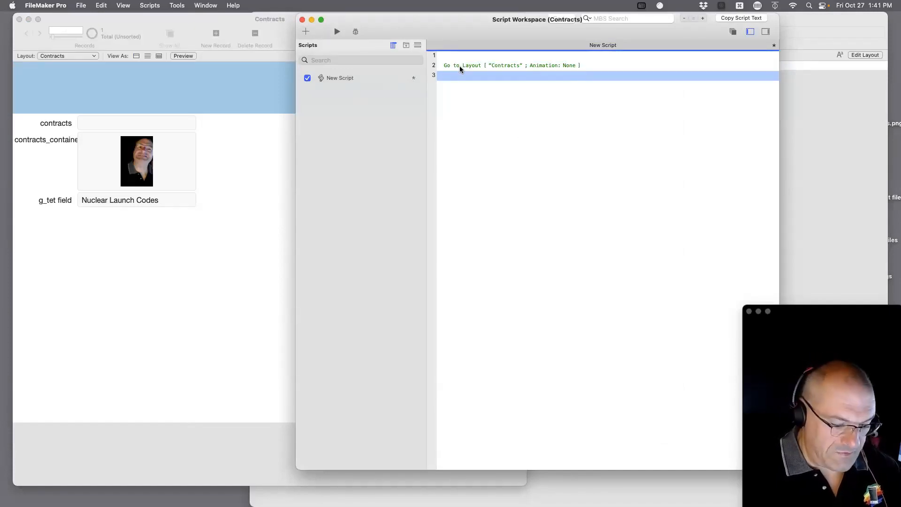
Add Beep and Exit Script steps, returning Contracts::contracts_container as the result.
type("beep")
key("Return")
key("Return")
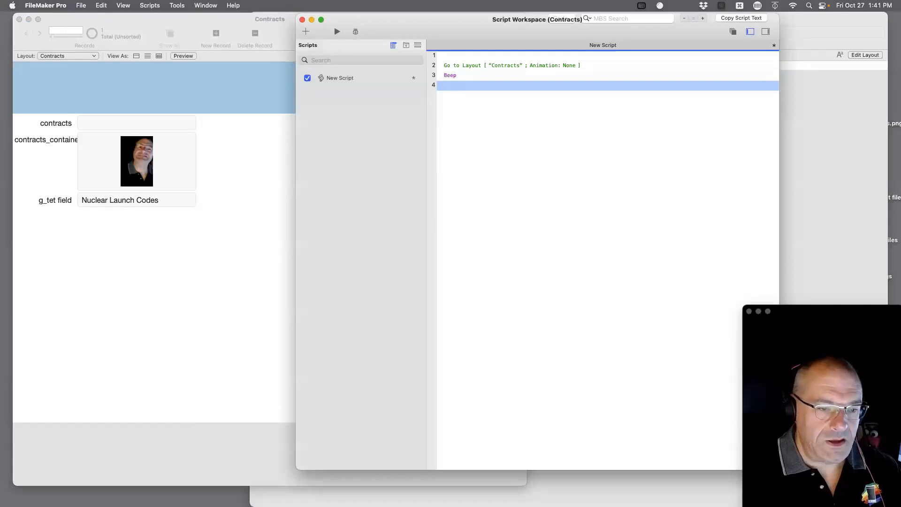
type("exit")
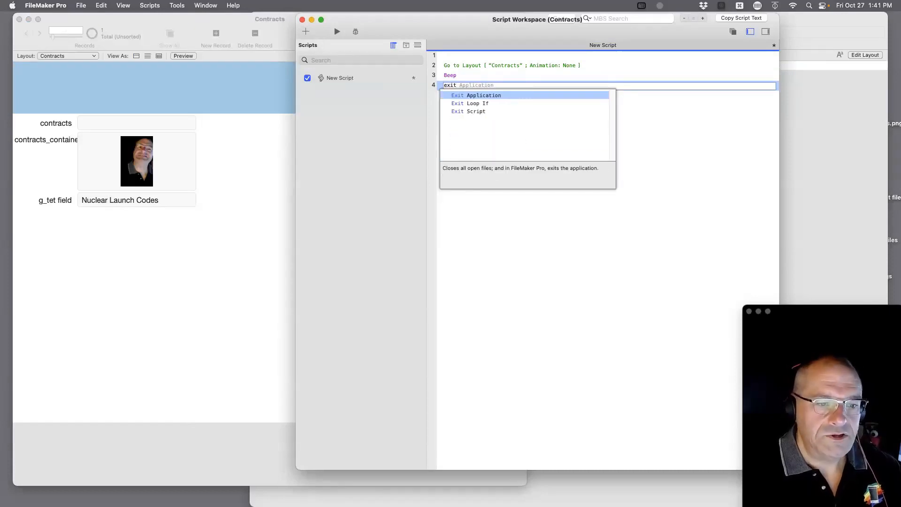
key("Down")
key("Down")
key("Return")
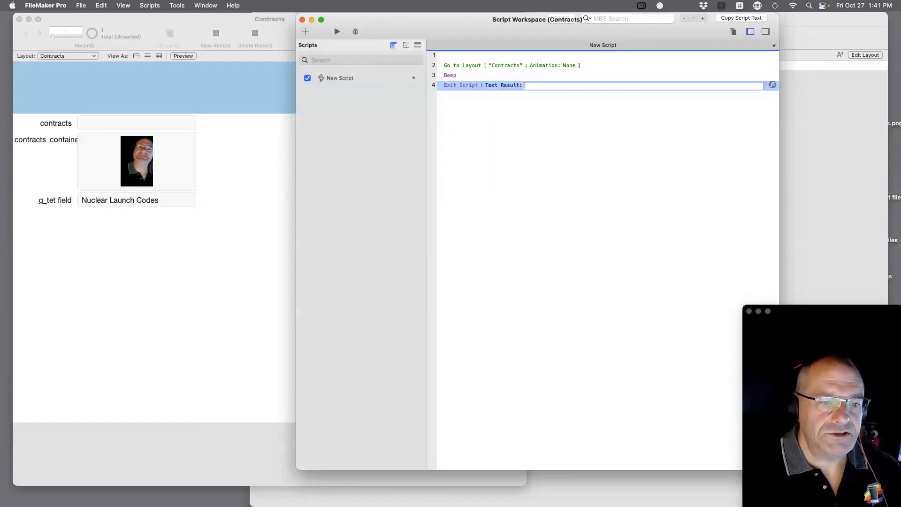
left_click(771, 84)
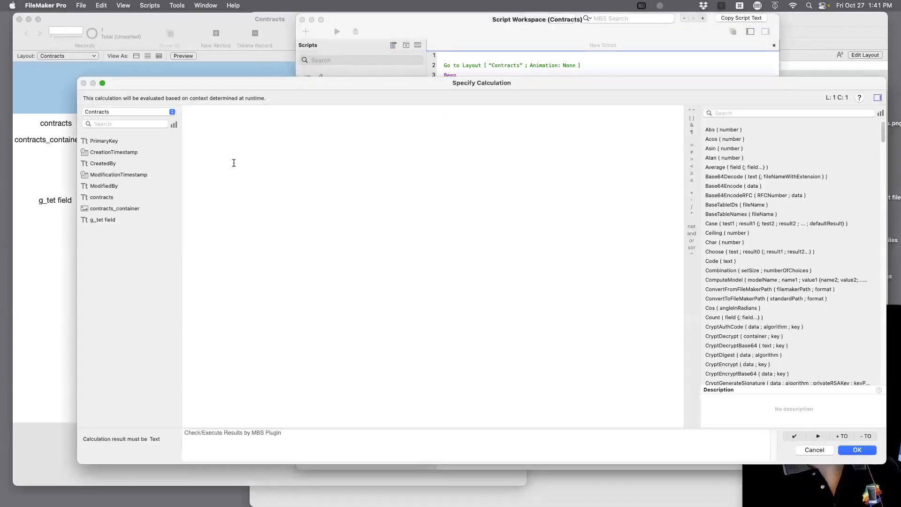
left_click(104, 221)
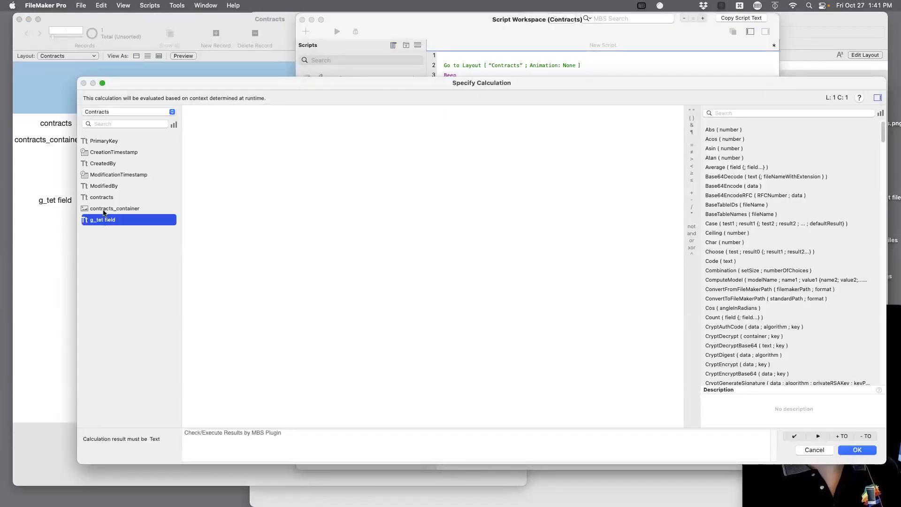
double_click(108, 208)
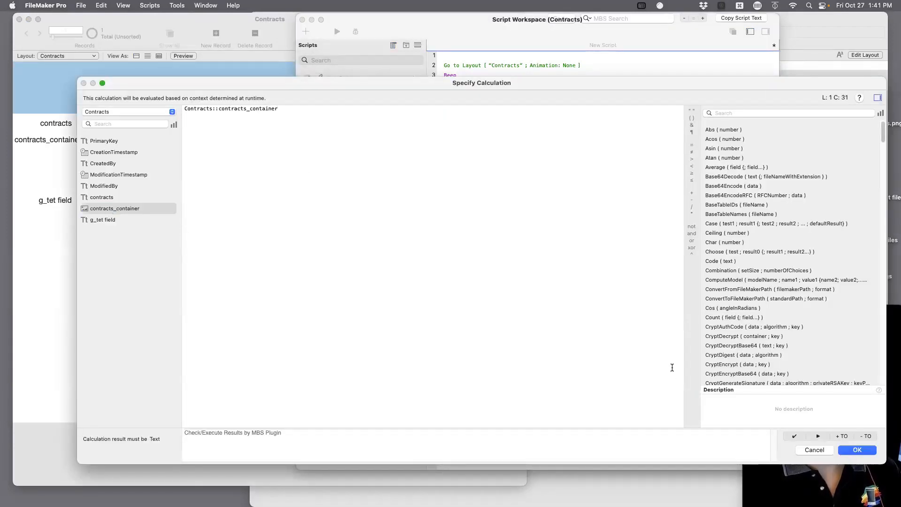
left_click(856, 449)
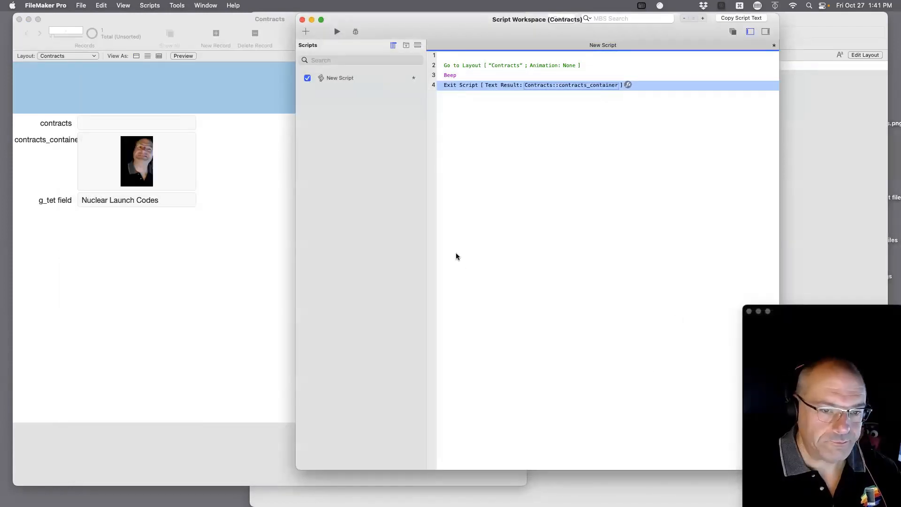
Save and close the script, returning to the Contracts window.
key("super+s")
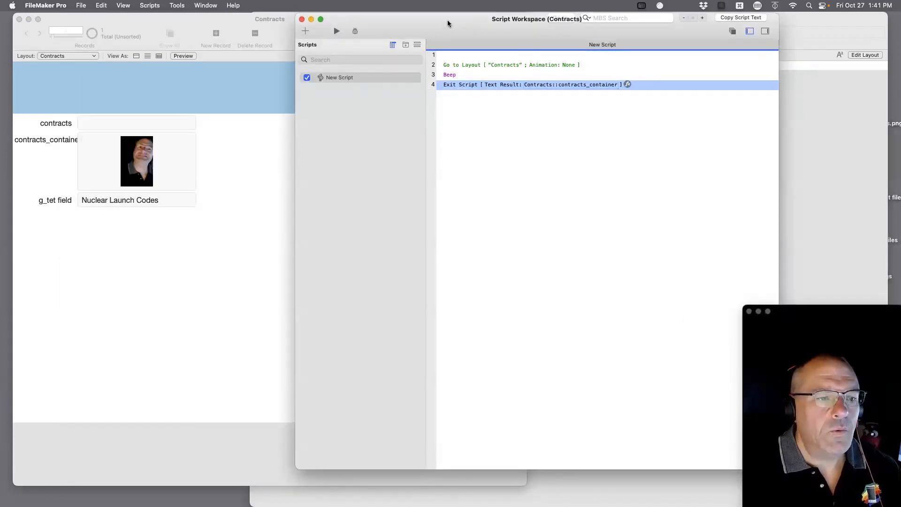
key("super+w")
left_click(238, 126)
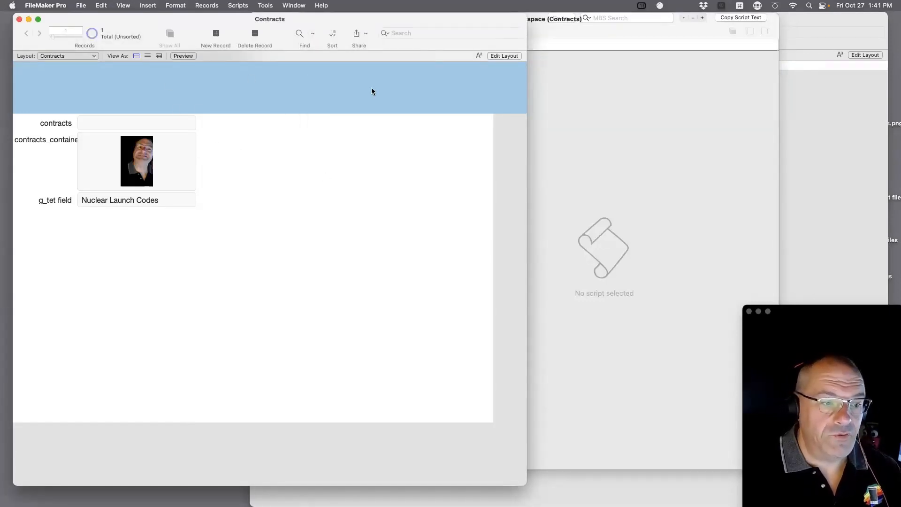
Reopen the Script Workspace and rename the new script to Copy Container.
left_click(241, 5)
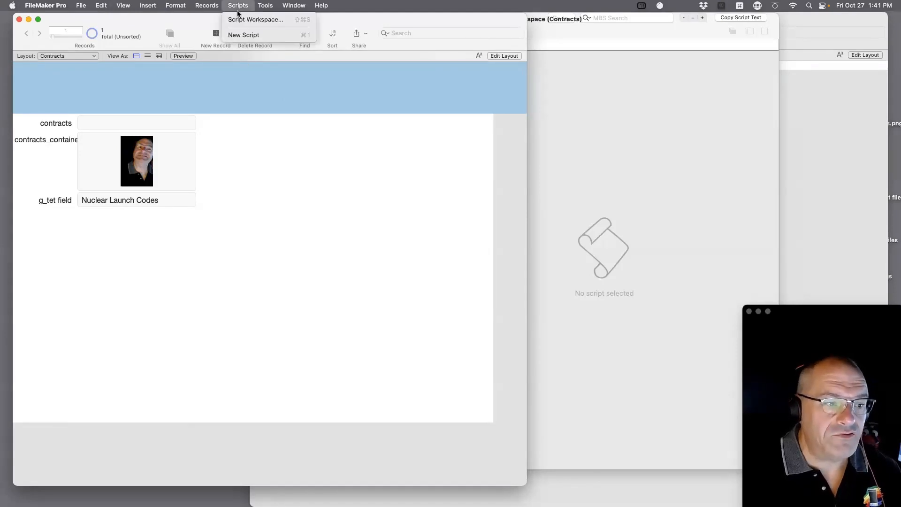
left_click(241, 20)
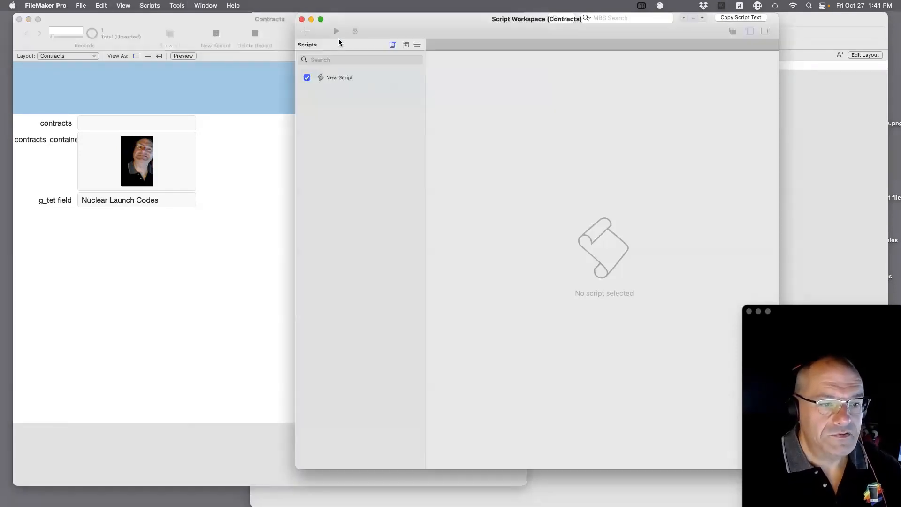
left_click(345, 81)
left_click(345, 79)
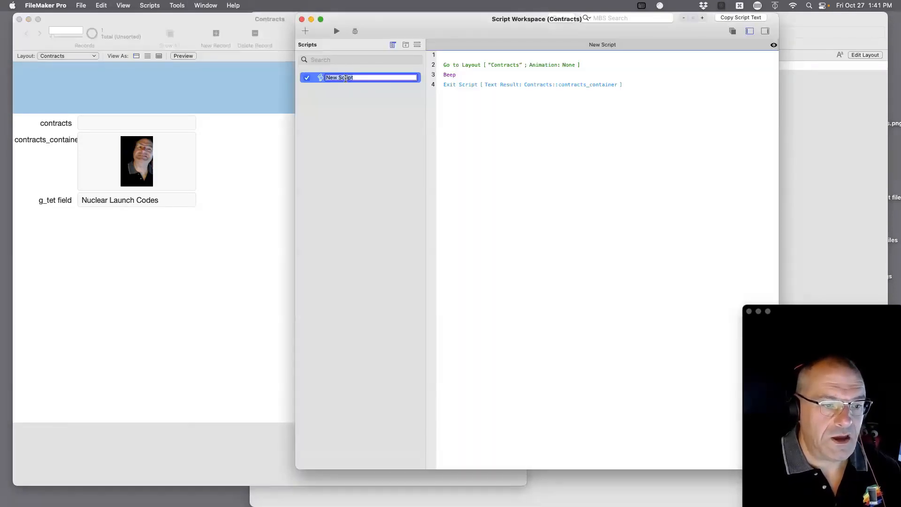
type("Copy Container")
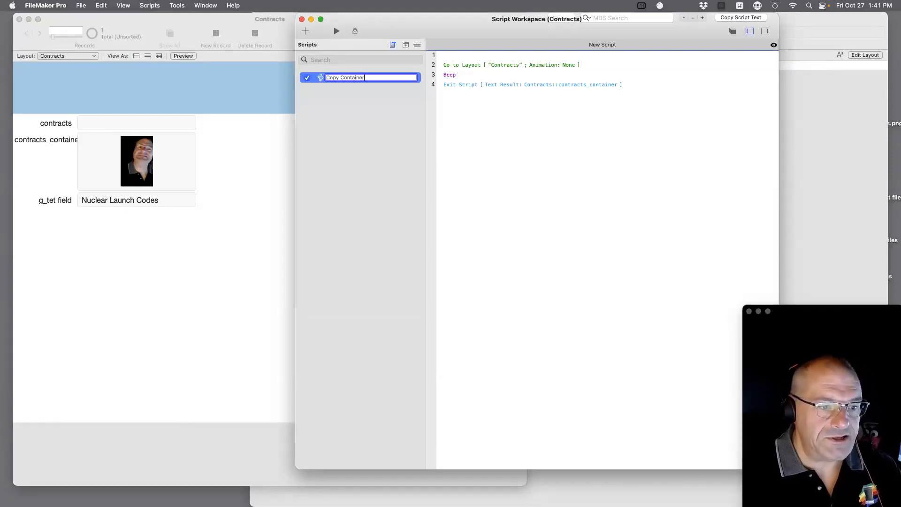
left_click(371, 123)
Review the Copy Container script's steps, then close the Script Workspace.
left_click(339, 77)
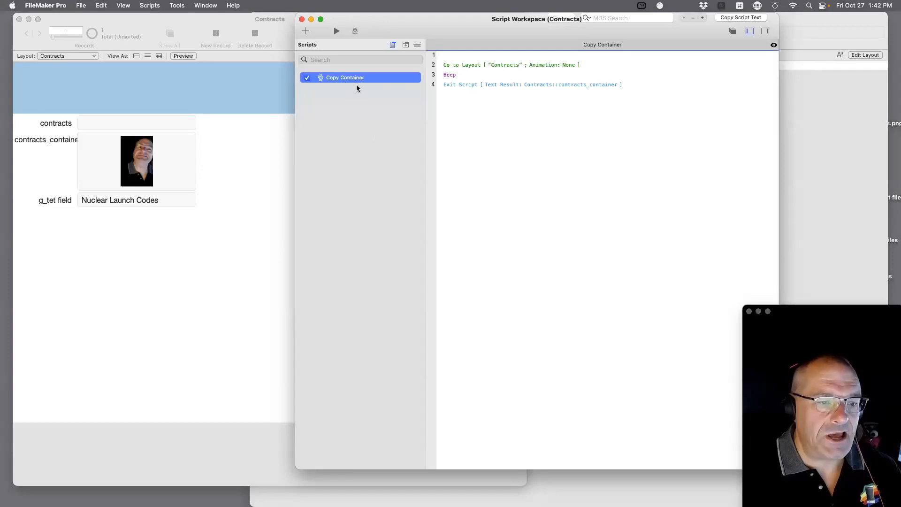
left_click(345, 155)
key("super+w")
Bring the FM_Starting_Point window forward and put its Tet layout into Layout mode.
left_click(585, 161)
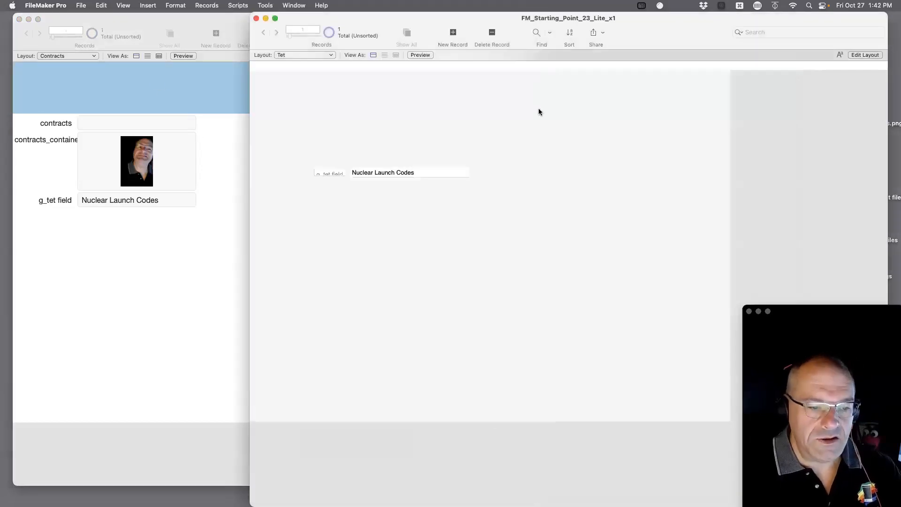
left_click(312, 54)
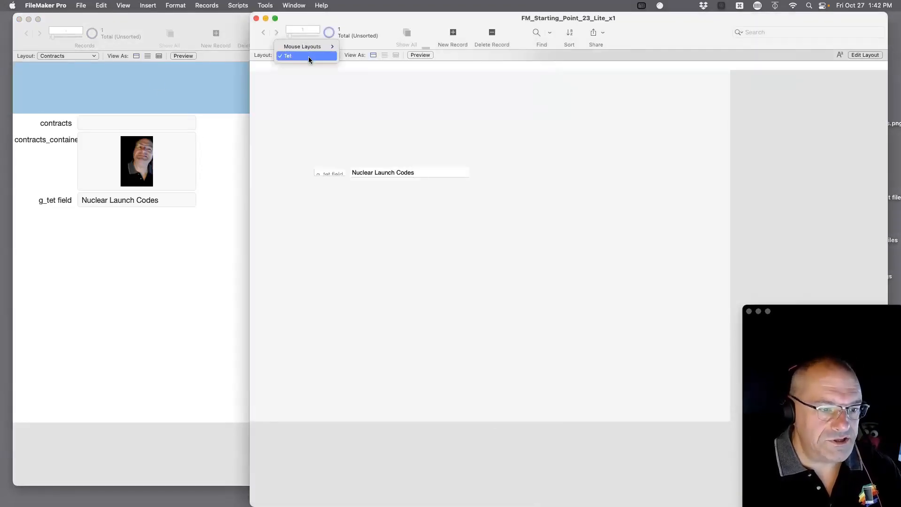
mouse_move(304, 46)
mouse_move(364, 121)
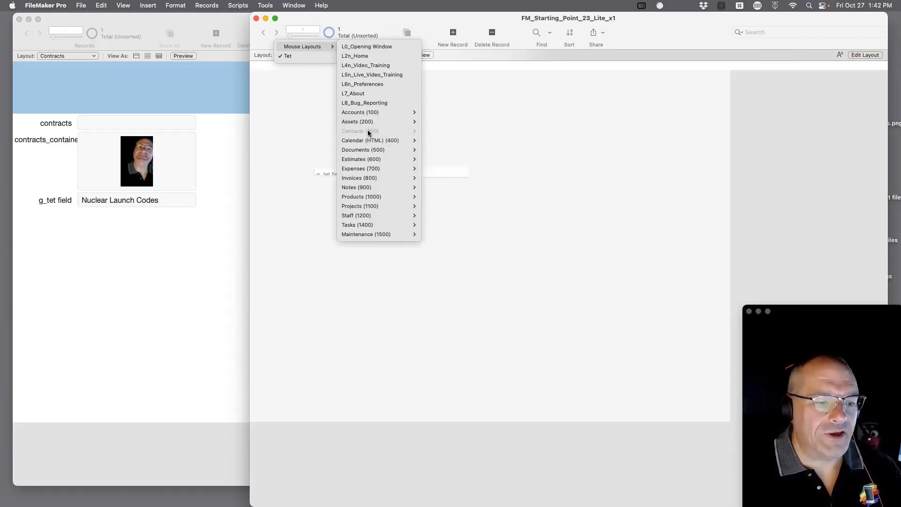
left_click(537, 145)
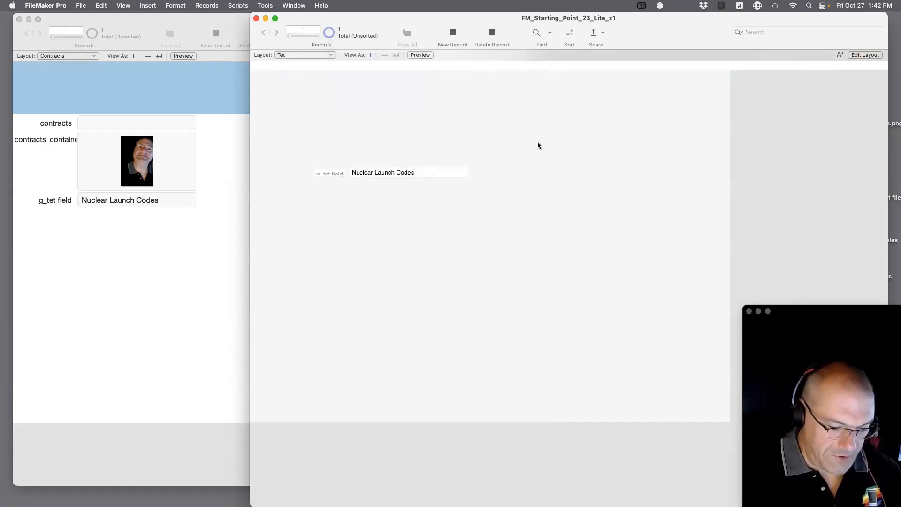
key("super+l")
left_click(80, 5)
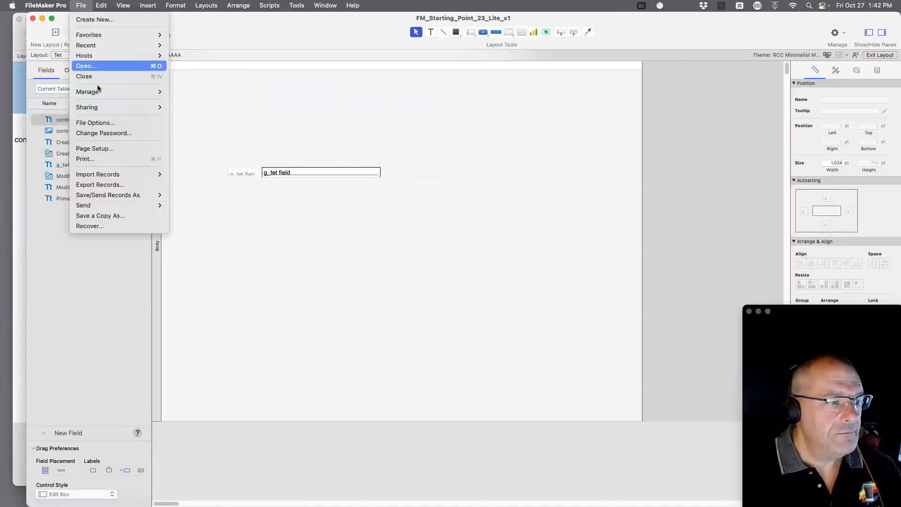
In Manage Layouts, include L300n, L301n, L303n, L305n, L306n and L314n contacts layouts in menus.
mouse_move(141, 92)
left_click(190, 123)
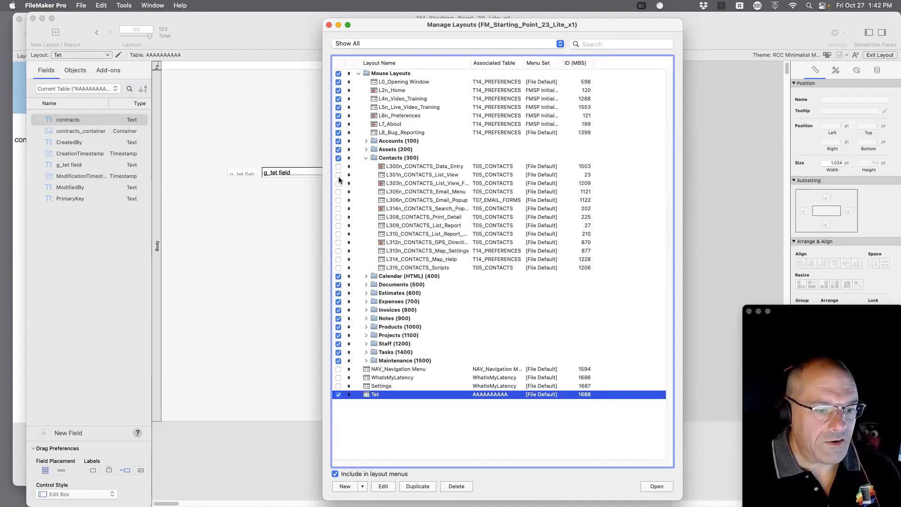
left_click(338, 166)
left_click(339, 174)
left_click(338, 183)
left_click(338, 192)
left_click(338, 199)
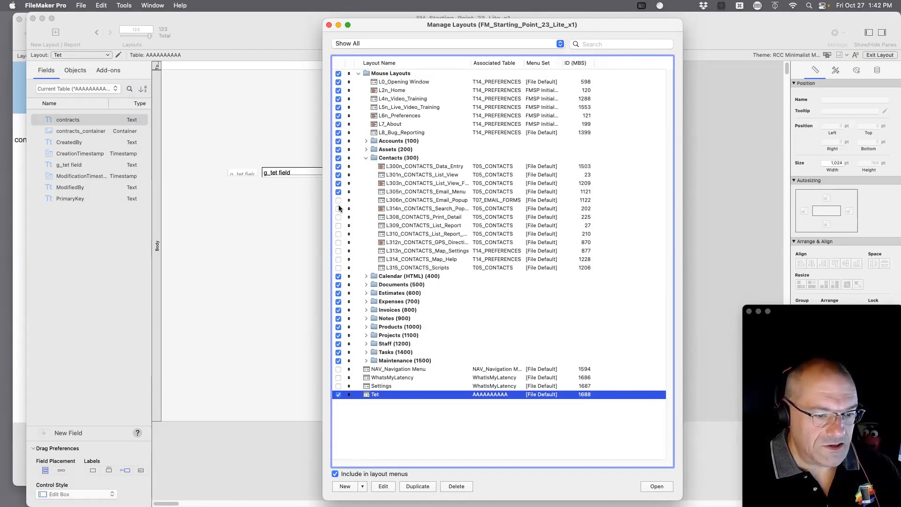
left_click(339, 208)
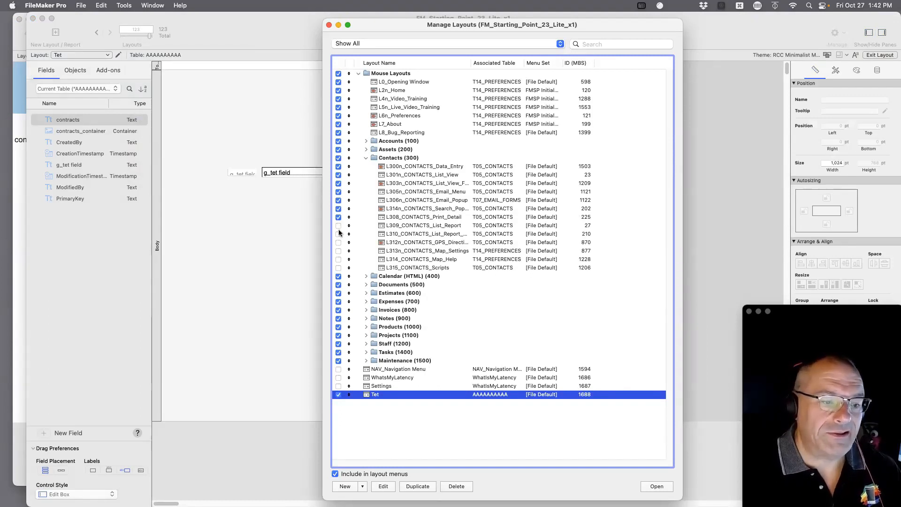
Also include L309, L310 and L314_CONTACTS_Map_Help in menus, then close Manage Layouts.
left_click(338, 225)
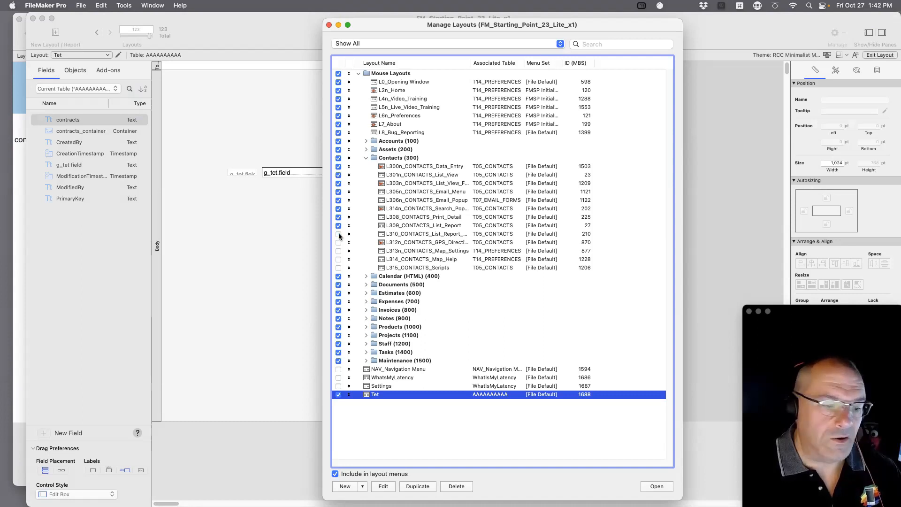
left_click(338, 234)
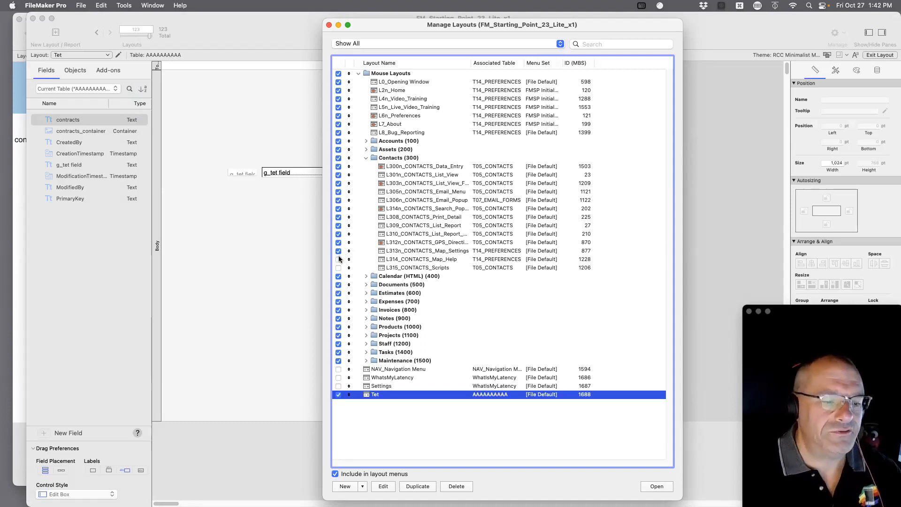
left_click(339, 260)
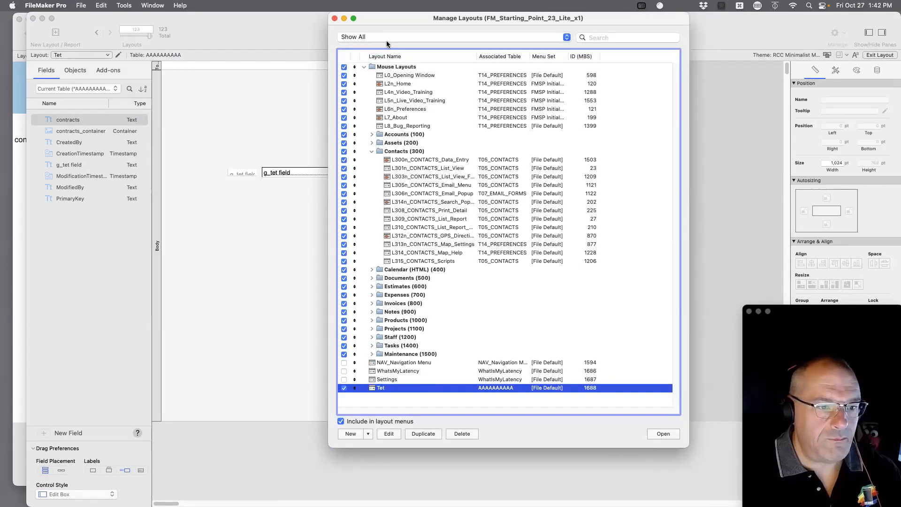
left_click_drag(449, 16, 439, 35)
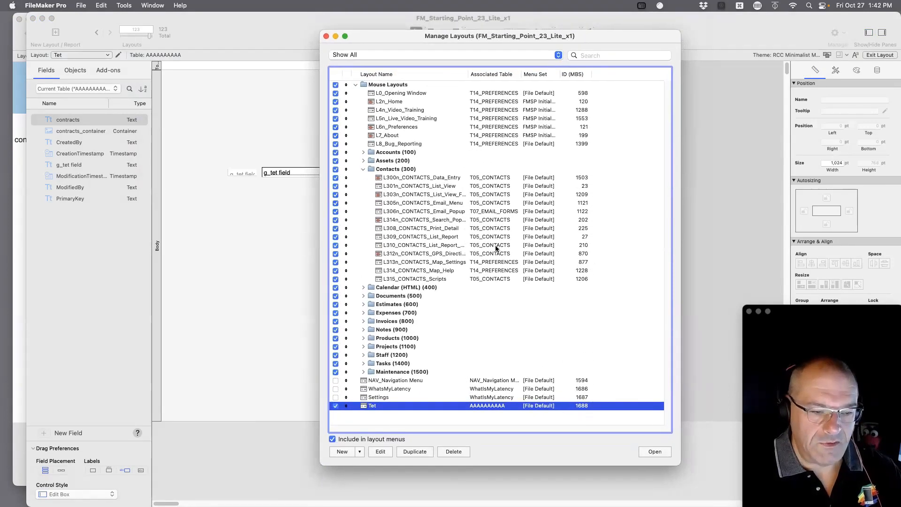
left_click(327, 36)
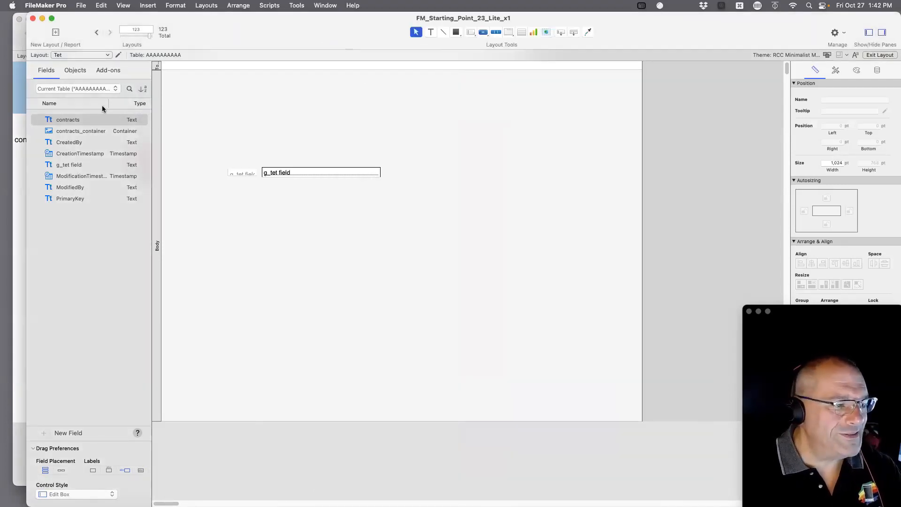
Switch to L300n_CONTACTS_Data_Entry and delete its Details/List/Email/Followup button bar.
left_click(81, 55)
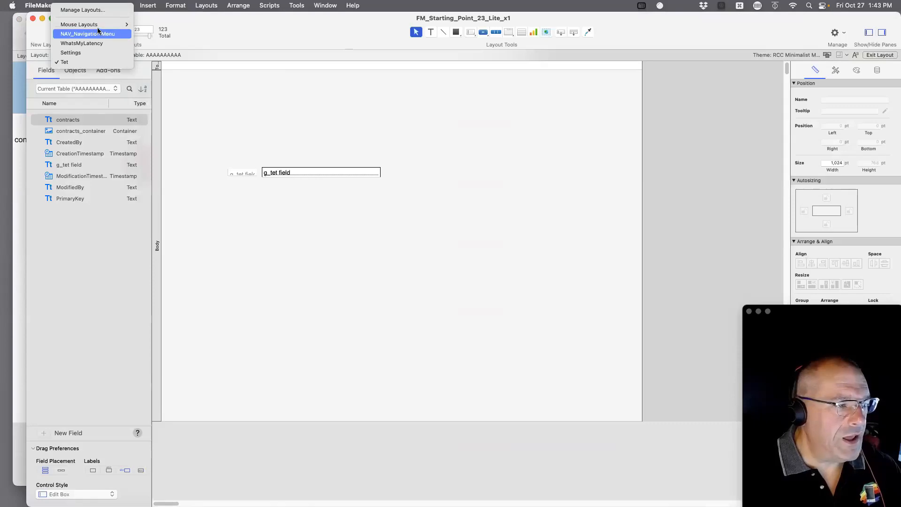
mouse_move(96, 25)
mouse_move(160, 109)
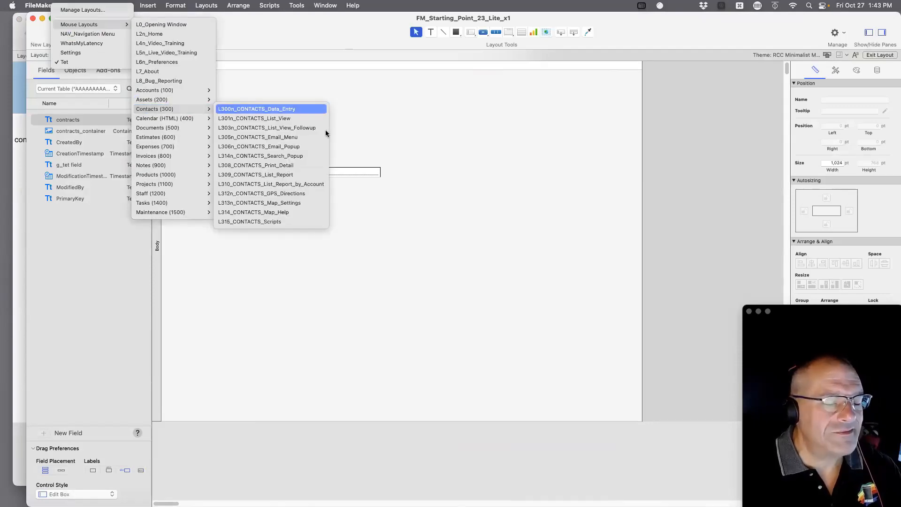
left_click(229, 111)
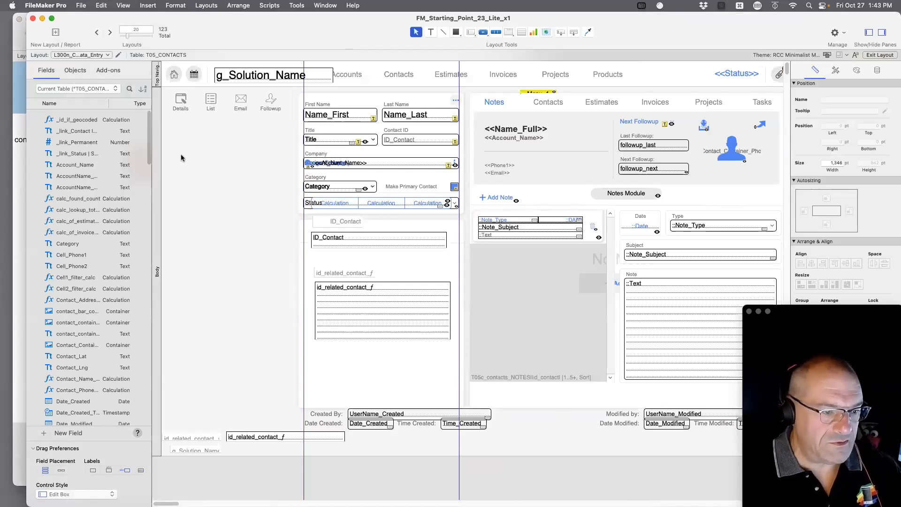
left_click_drag(276, 157, 161, 107)
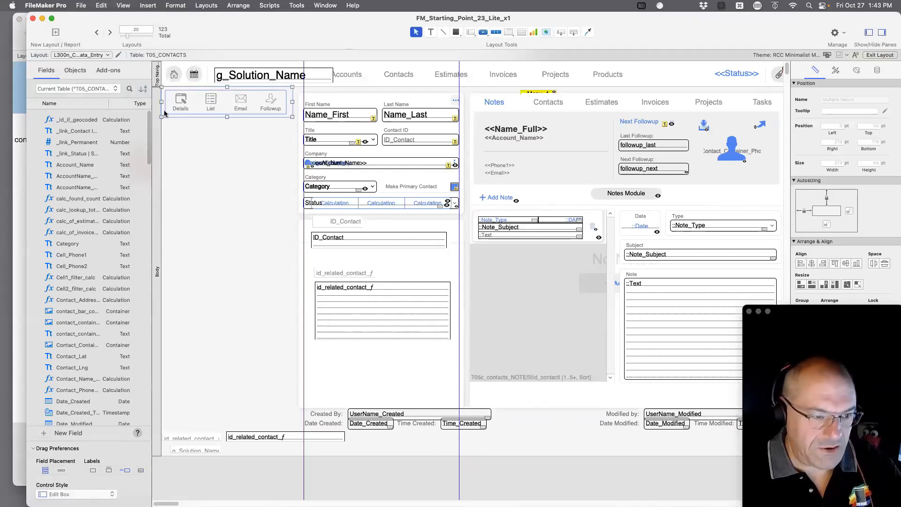
key("Delete")
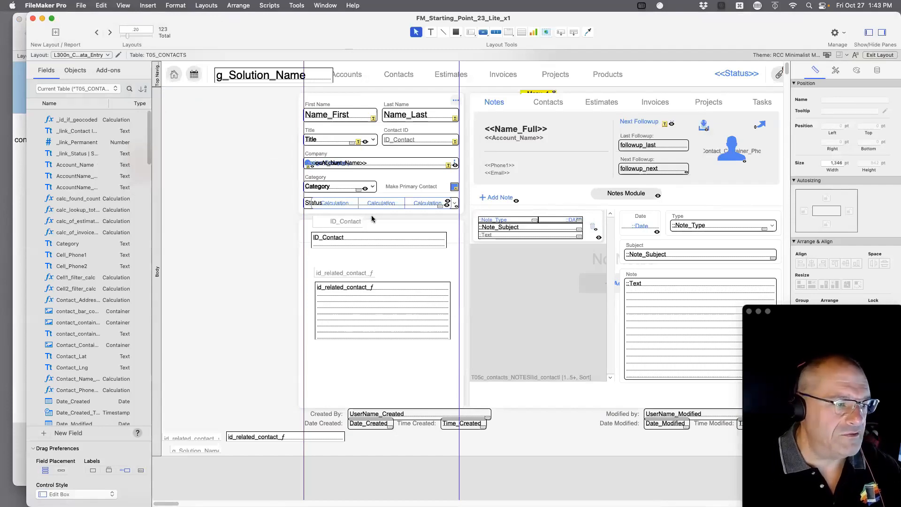
Point the photo container at the Contact_Container_Photo field.
left_click(109, 90)
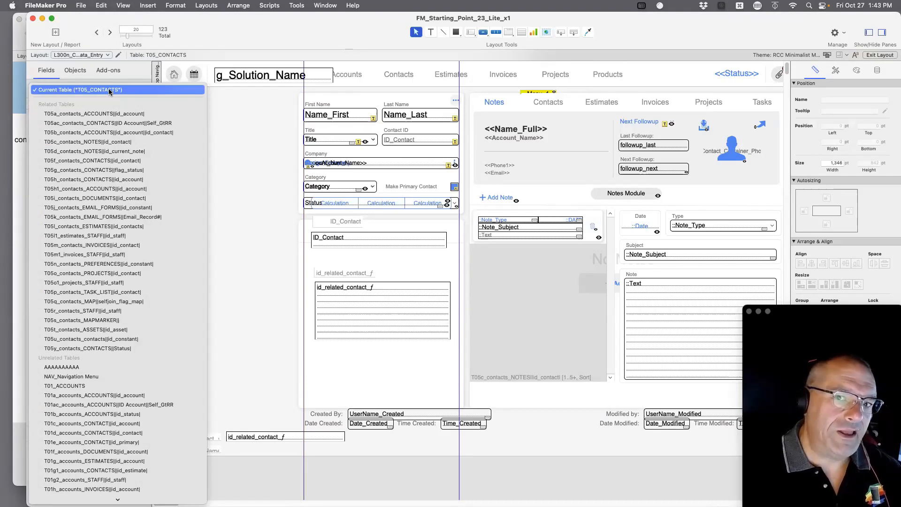
left_click(287, 168)
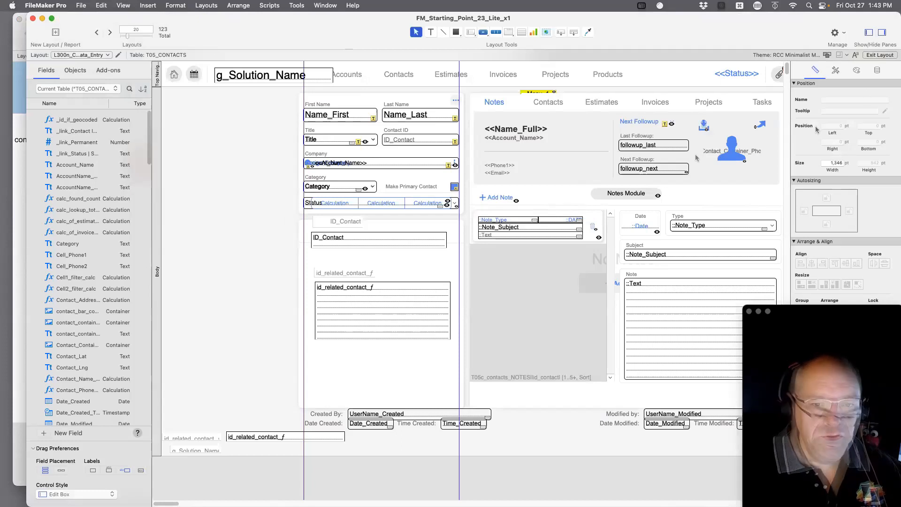
left_click(727, 161)
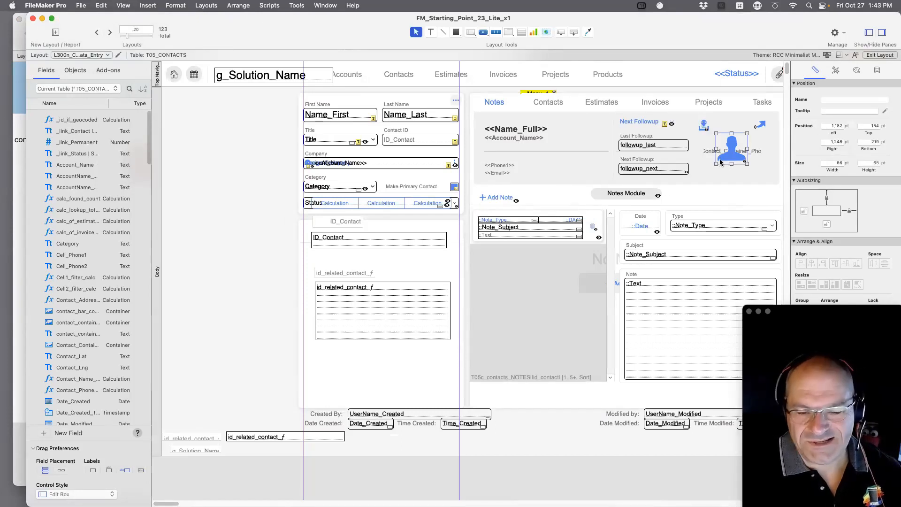
double_click(709, 156)
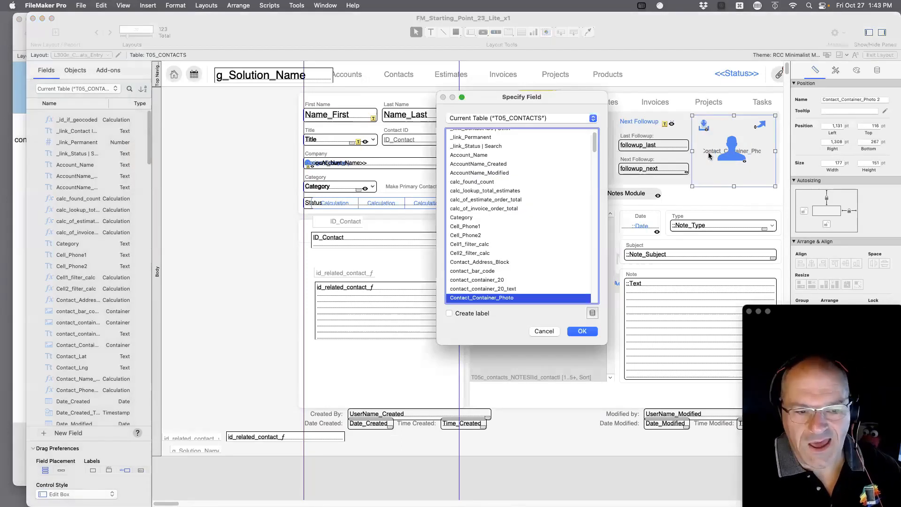
key("Escape")
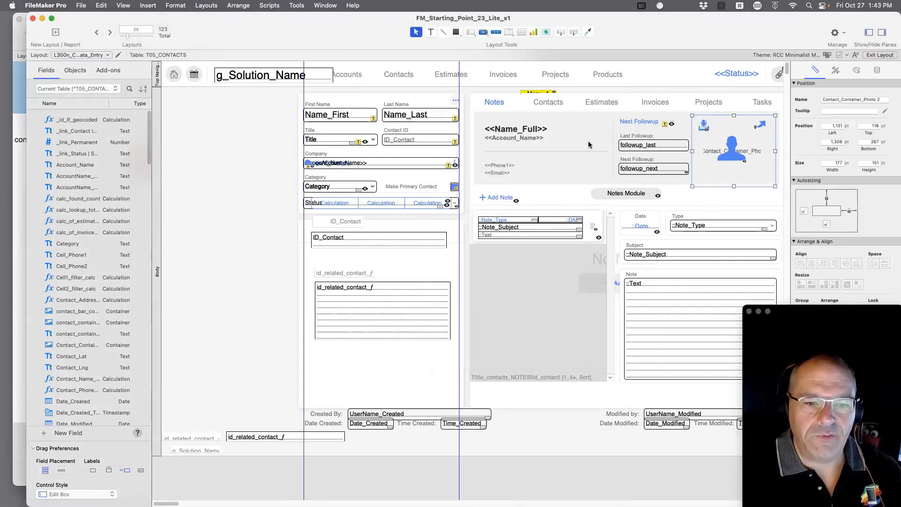
Back in Browse mode, add a New Contact record in form view and open the Script Workspace.
key("super+b")
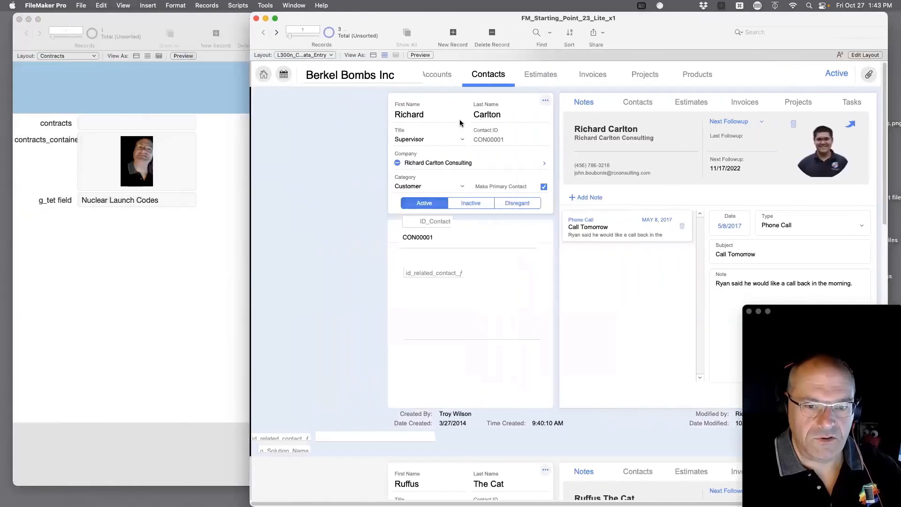
left_click_drag(604, 17, 582, 9)
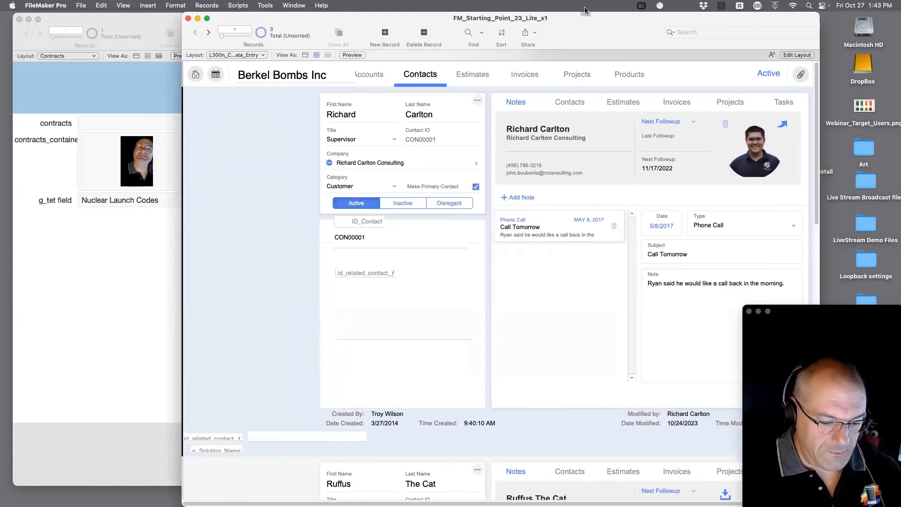
key("super+n")
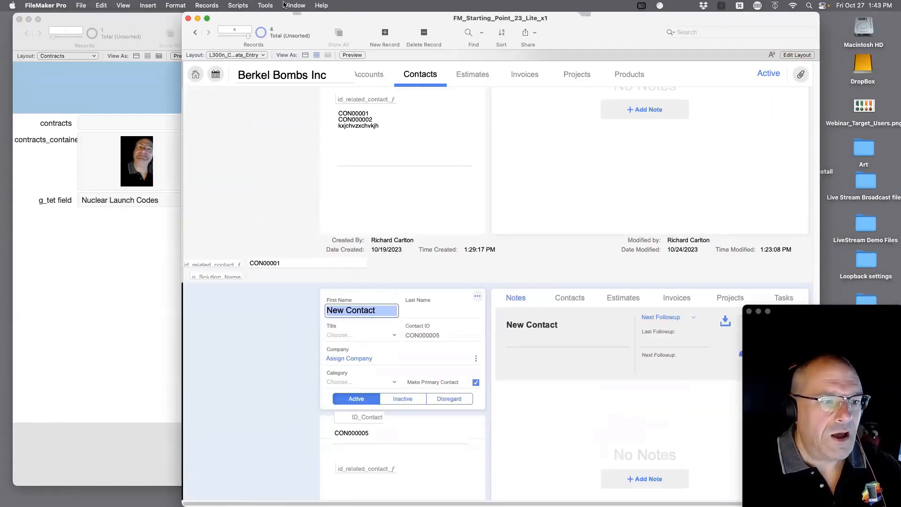
left_click(265, 5)
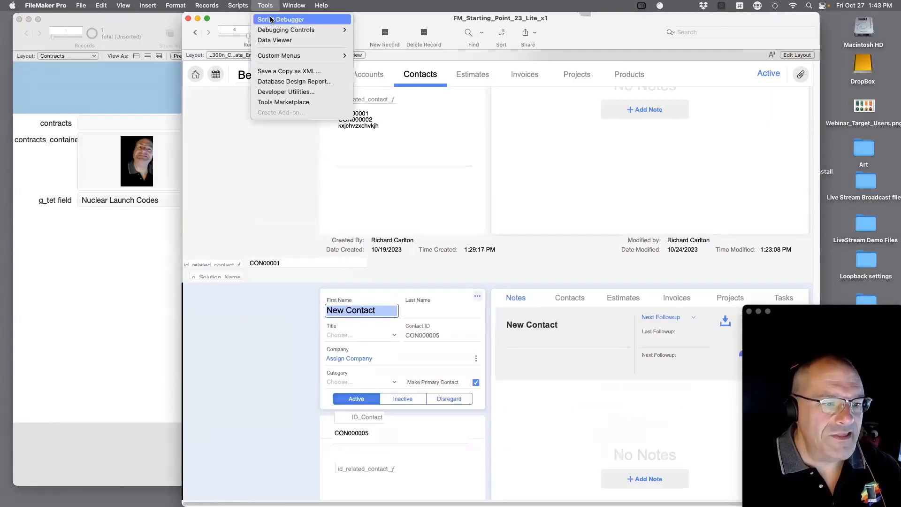
left_click(373, 134)
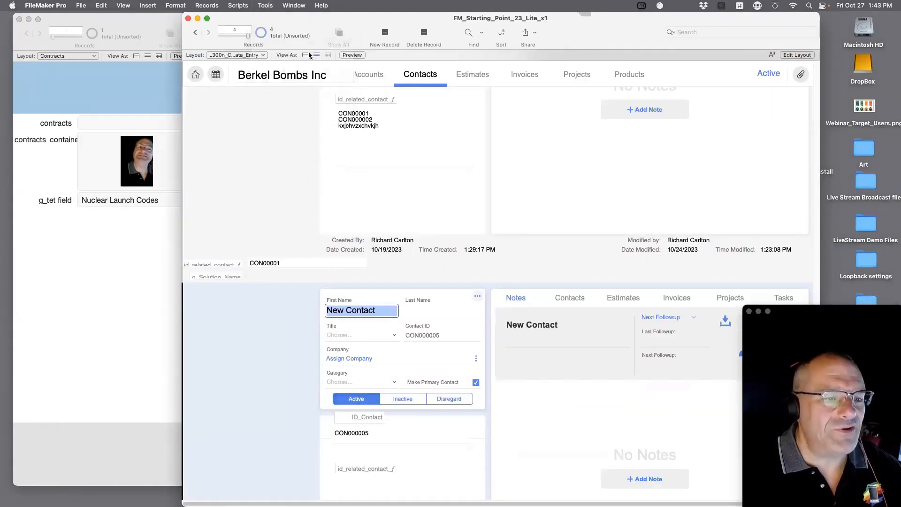
left_click(305, 55)
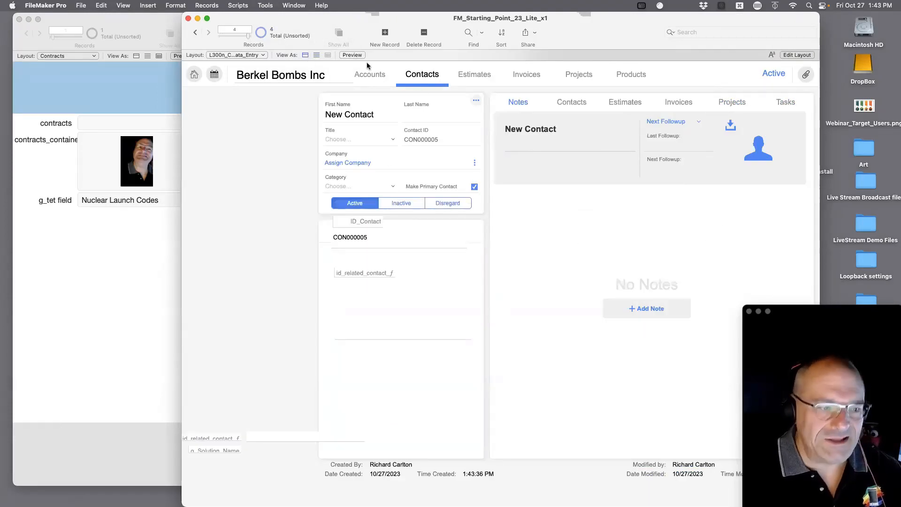
left_click(240, 6)
left_click(247, 19)
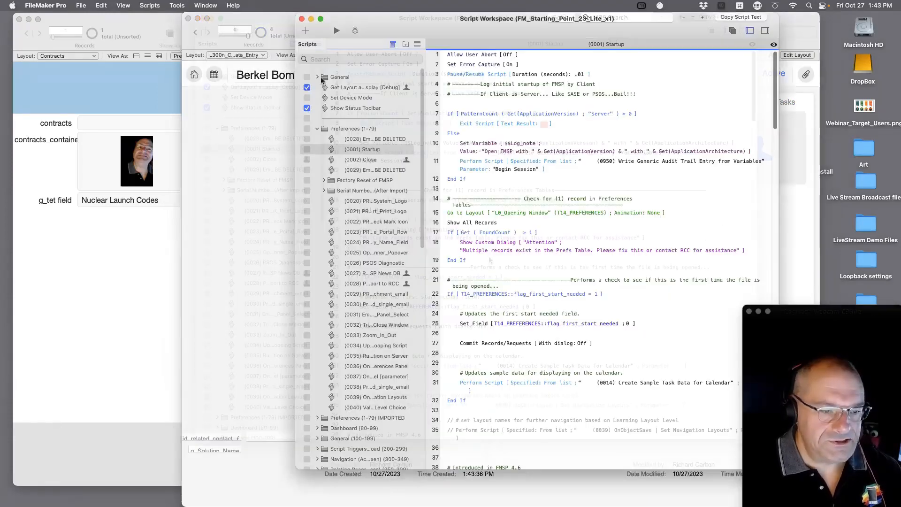
Create a script named 'Grab Image from tet' with a Perform Script step.
left_click(209, 31)
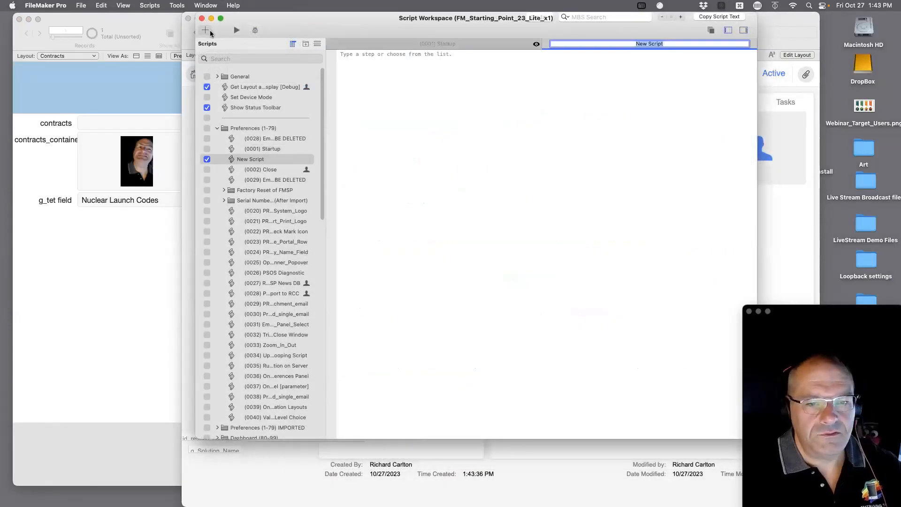
type("Grab")
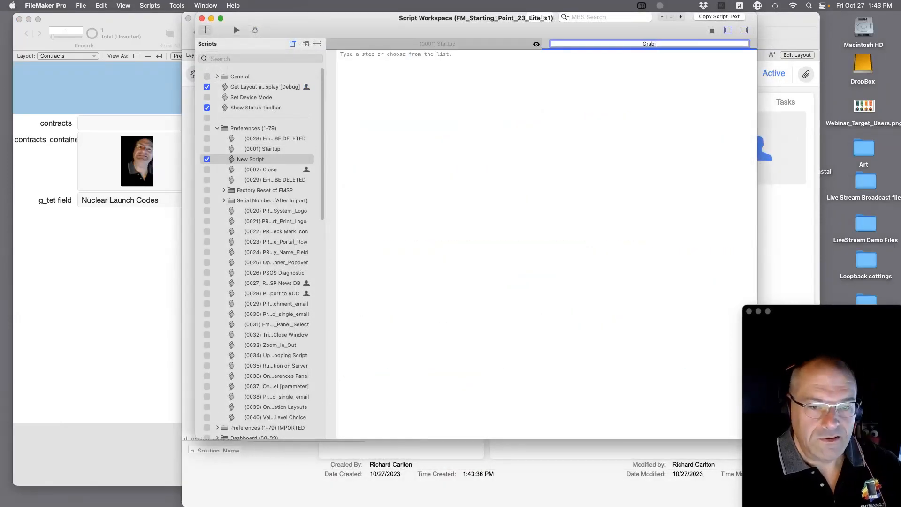
type(" Image from tet")
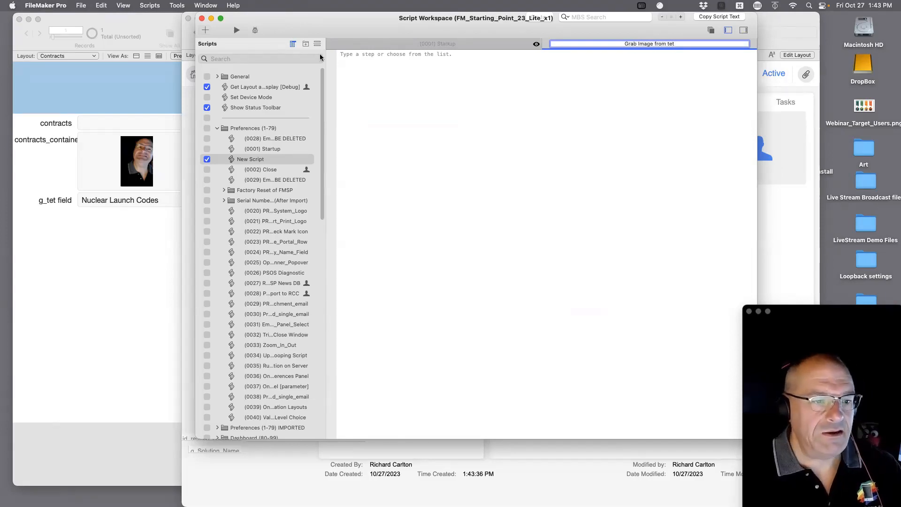
left_click(355, 60)
key("Return")
type("perform")
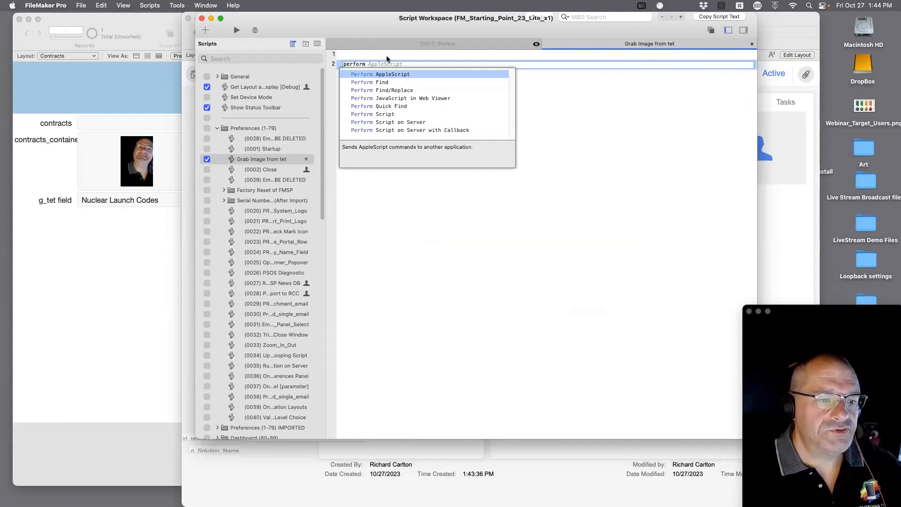
left_click(394, 114)
left_click(394, 115)
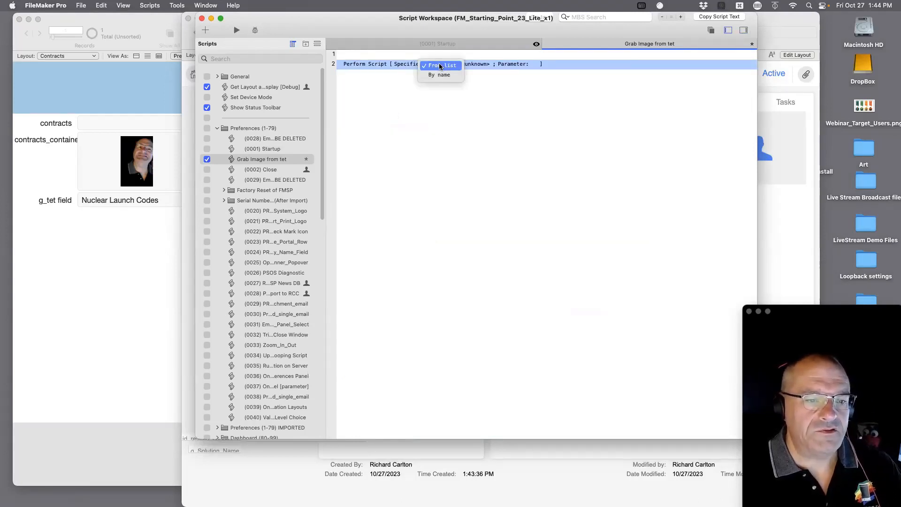
Specify Copy Container from the Container tet file as the script to perform.
left_click(440, 66)
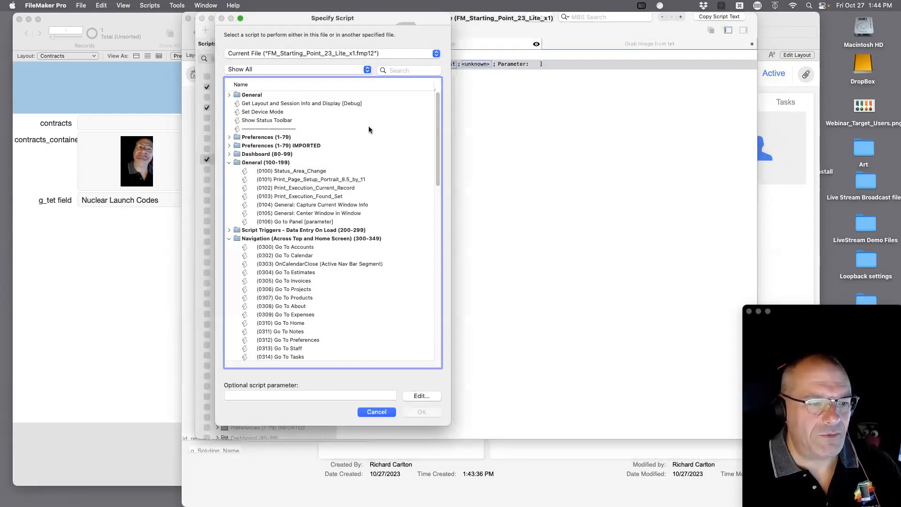
left_click(377, 412)
left_click(445, 63)
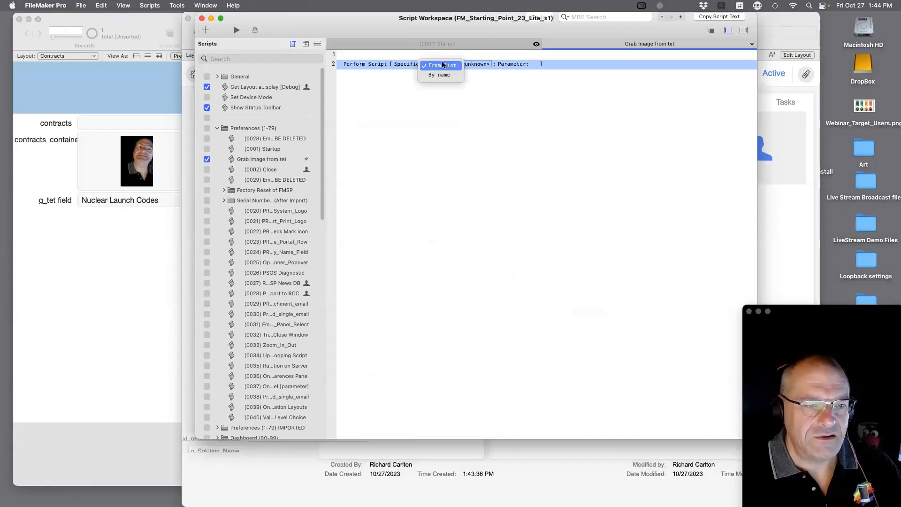
left_click(475, 65)
left_click(476, 66)
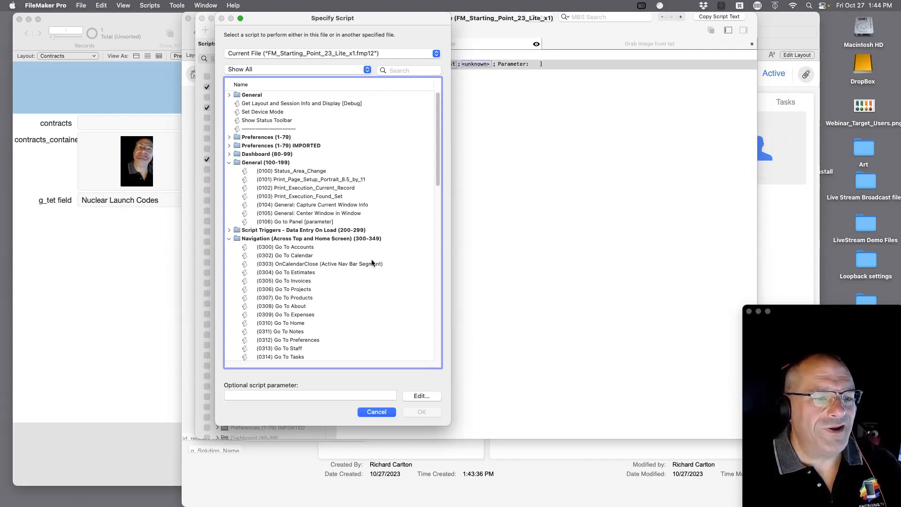
left_click(259, 53)
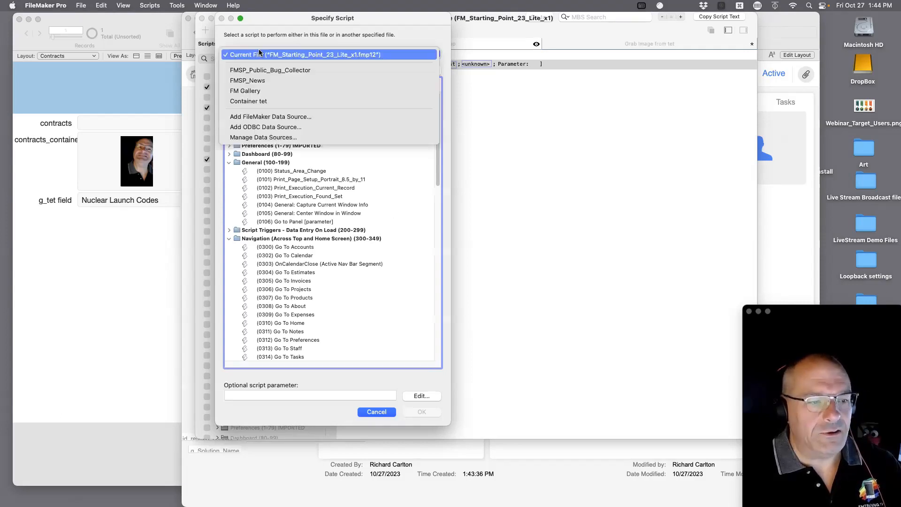
left_click(268, 101)
left_click(270, 95)
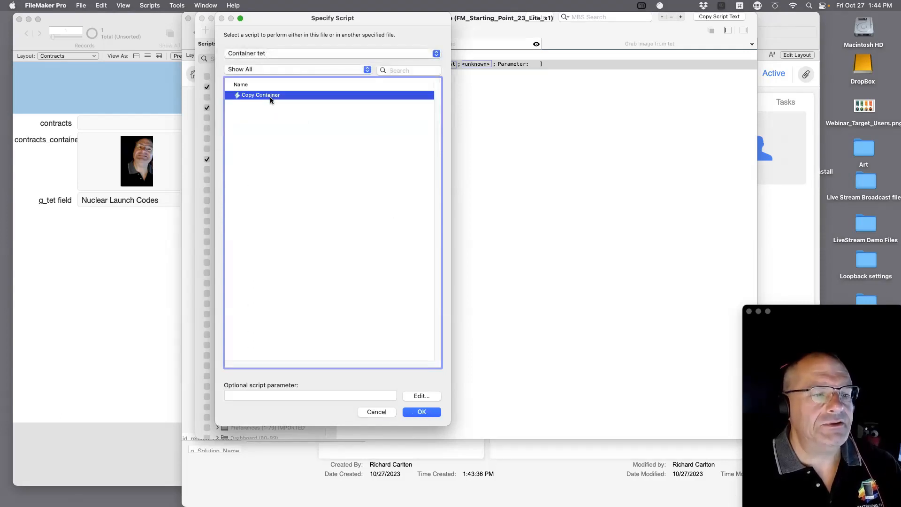
left_click(421, 411)
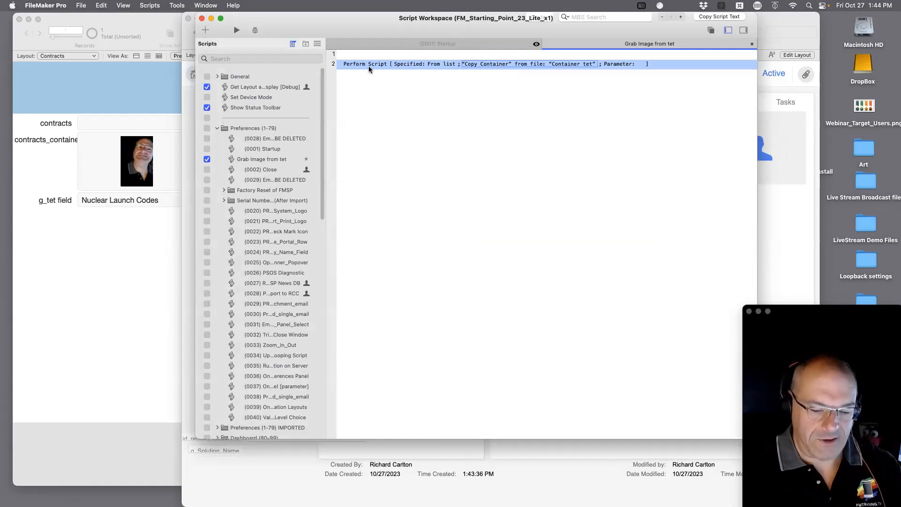
Add a Set Field step targeting T05_CONTACTS::Contact_Container_Photo.
key("Return")
key("Return")
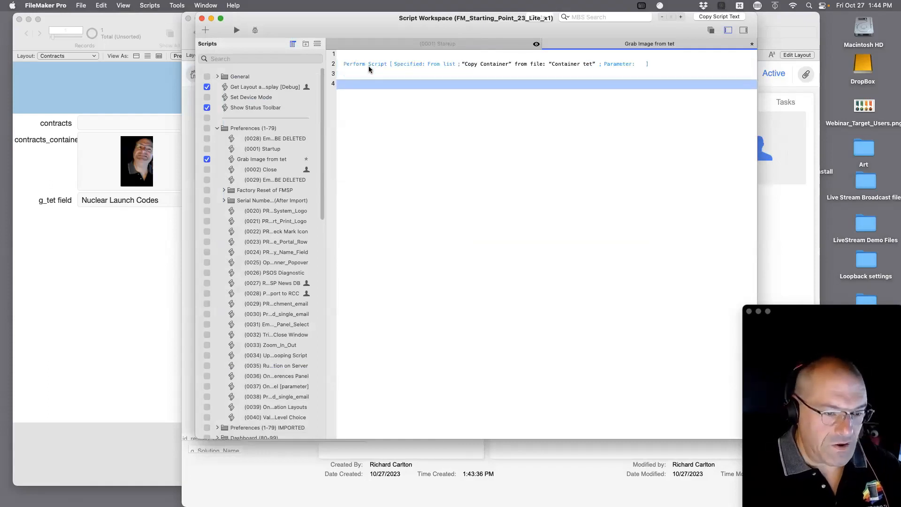
type("set")
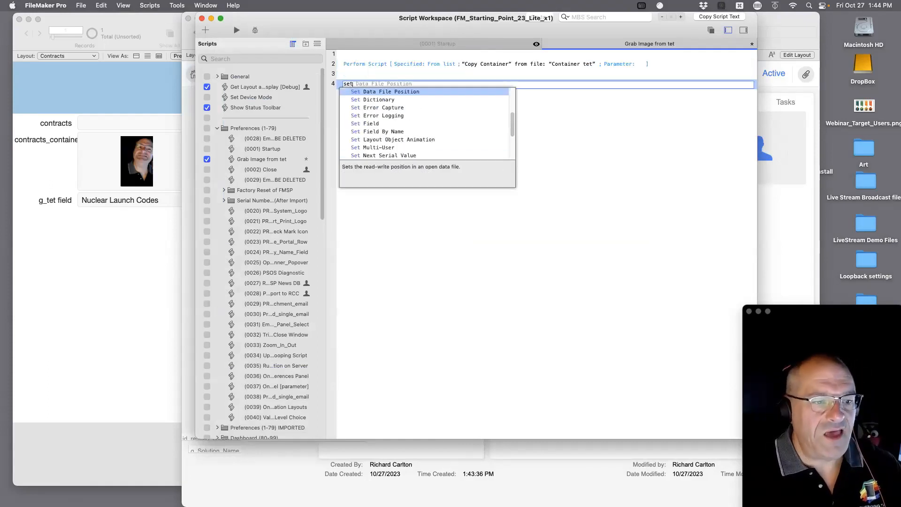
left_click(372, 124)
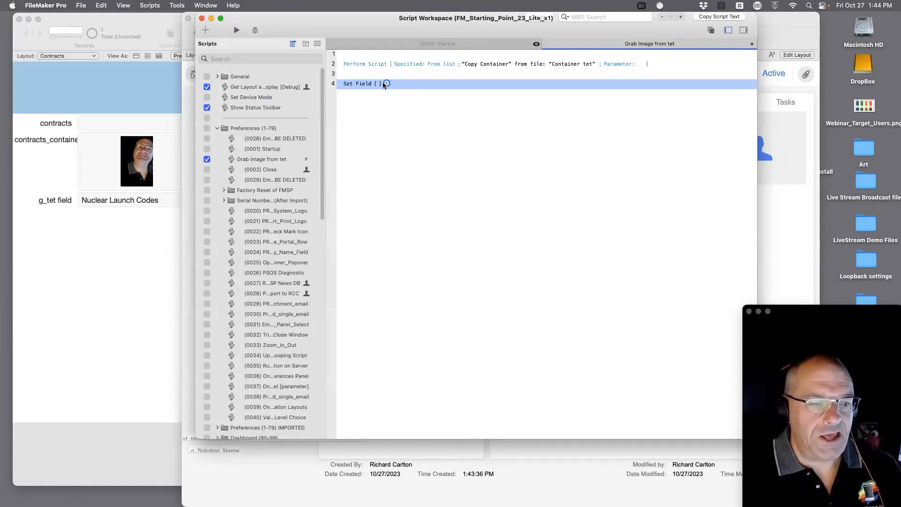
left_click(383, 85)
left_click(371, 105)
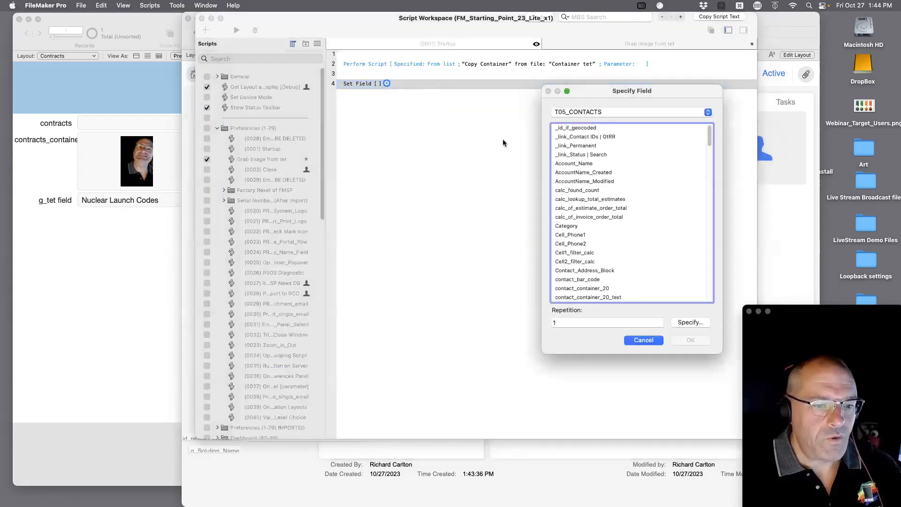
left_click(583, 113)
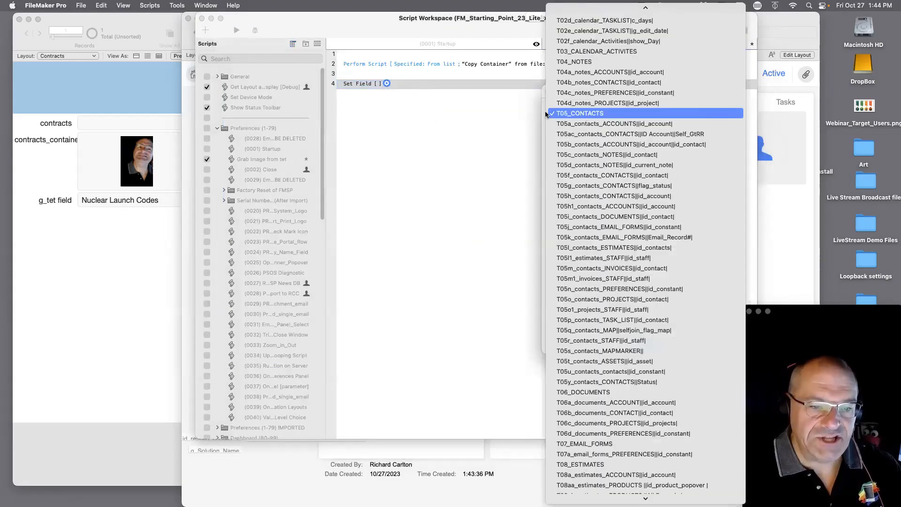
left_click(482, 117)
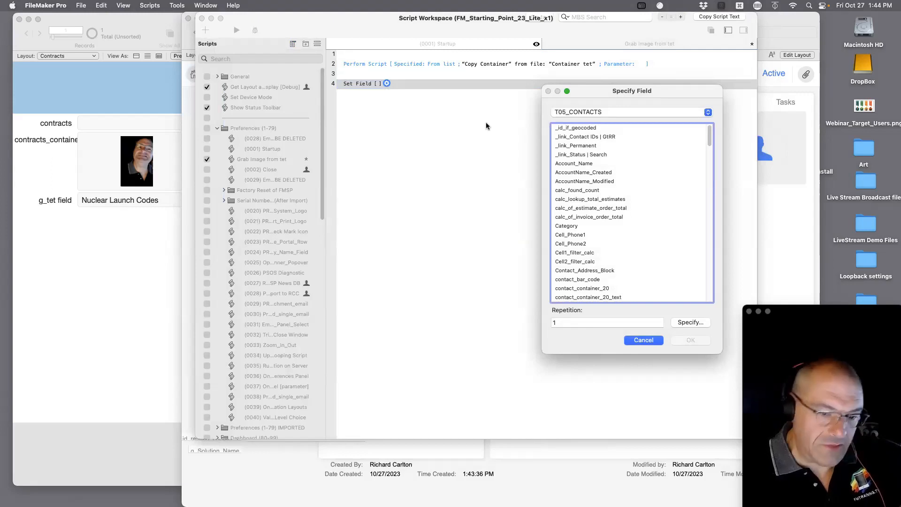
scroll(612, 249, "down", 6)
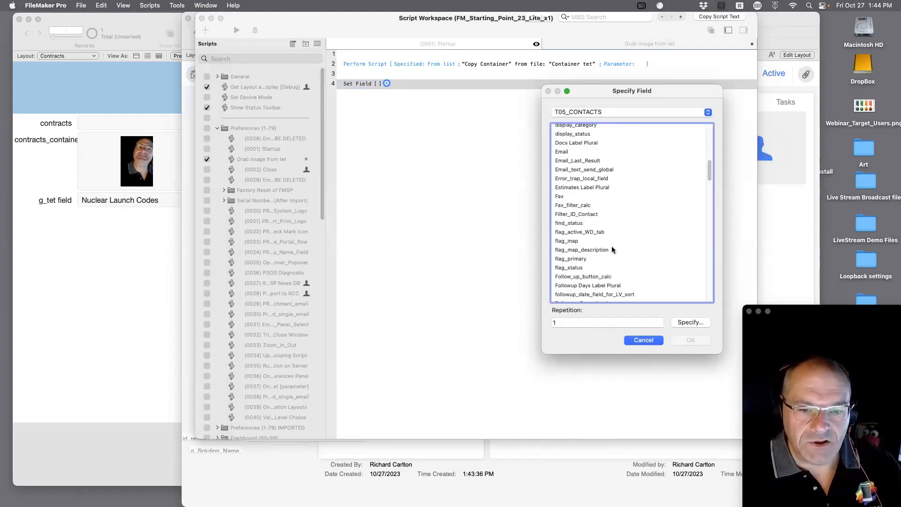
scroll(612, 249, "down", 5)
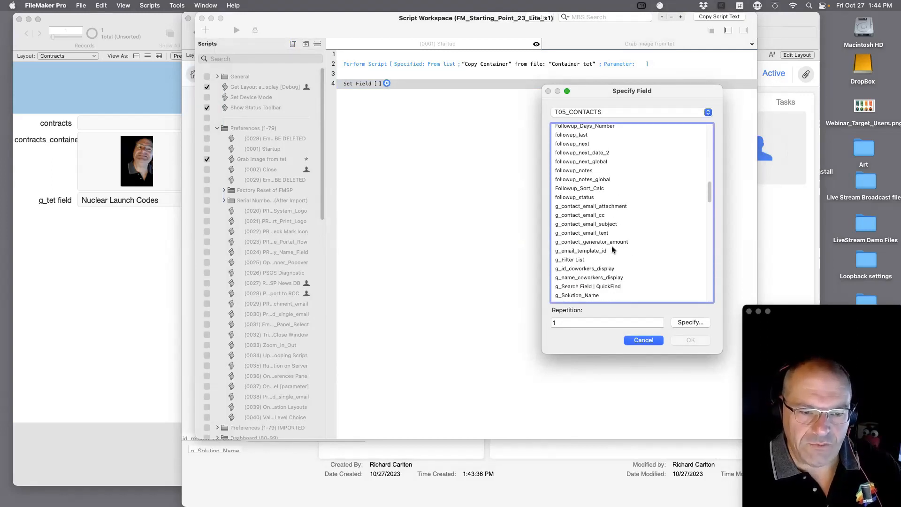
scroll(612, 249, "up", 10)
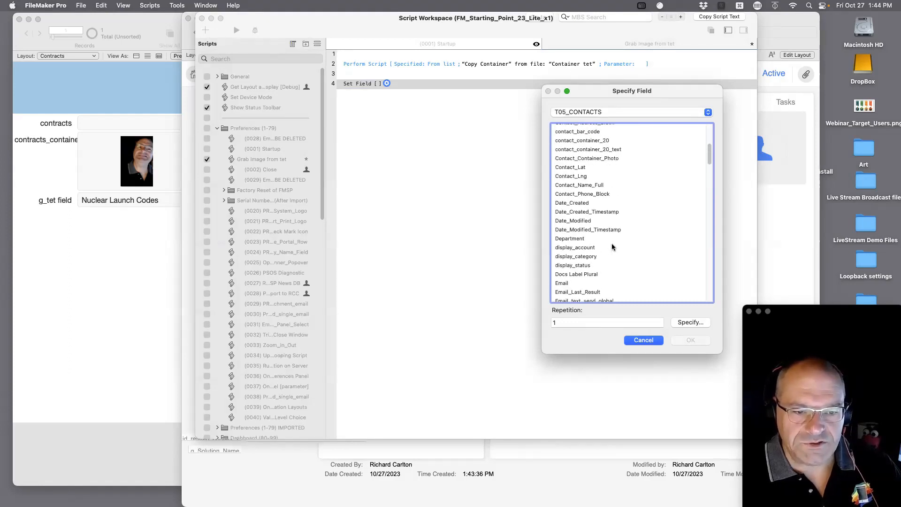
scroll(611, 248, "up", 2)
left_click(597, 190)
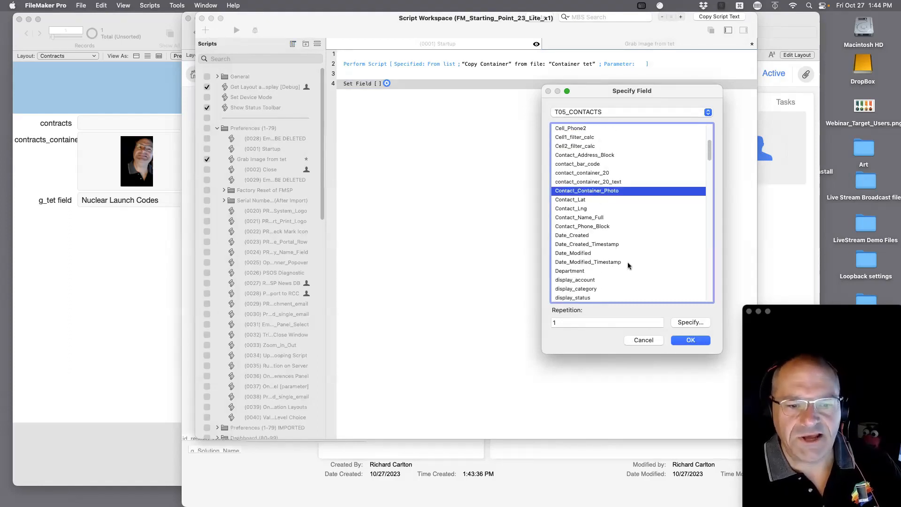
left_click(688, 341)
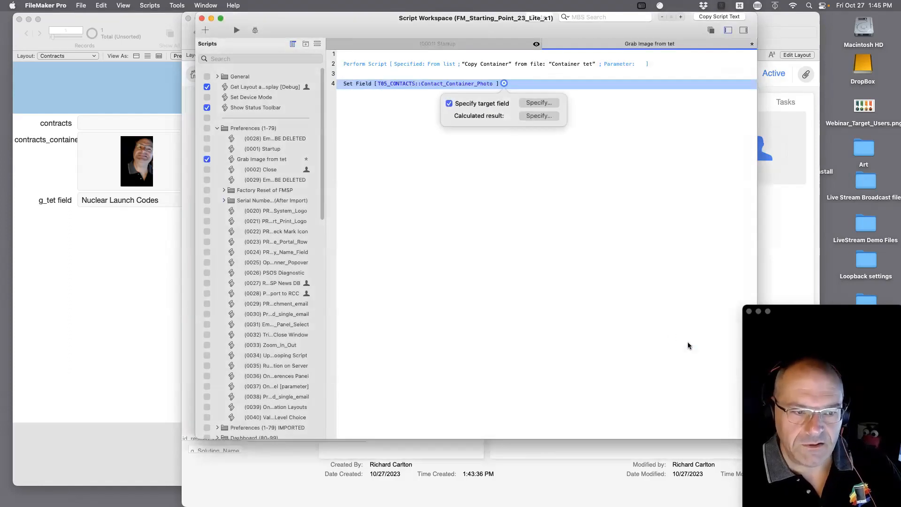
Add a Commit Records/Requests step with its confirmation dialog turned off.
left_click(367, 86)
key("Return")
type("comm")
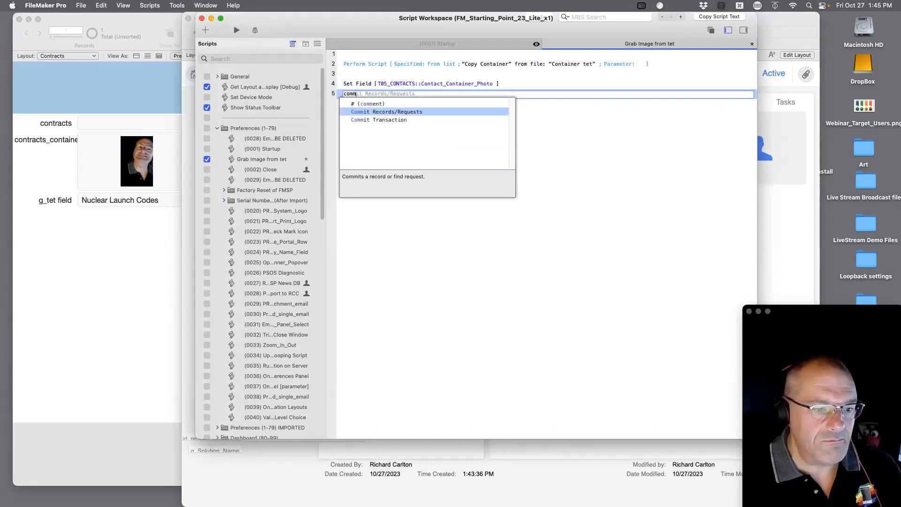
key("Return")
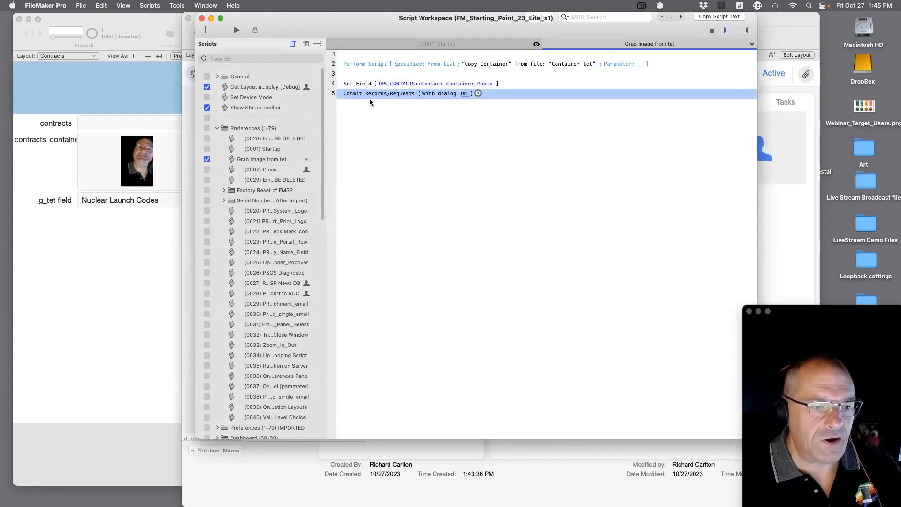
left_click(465, 93)
left_click(509, 143)
Save Grab Image from tet and close both script tabs and the Script Workspace.
key("super+s")
key("super+w")
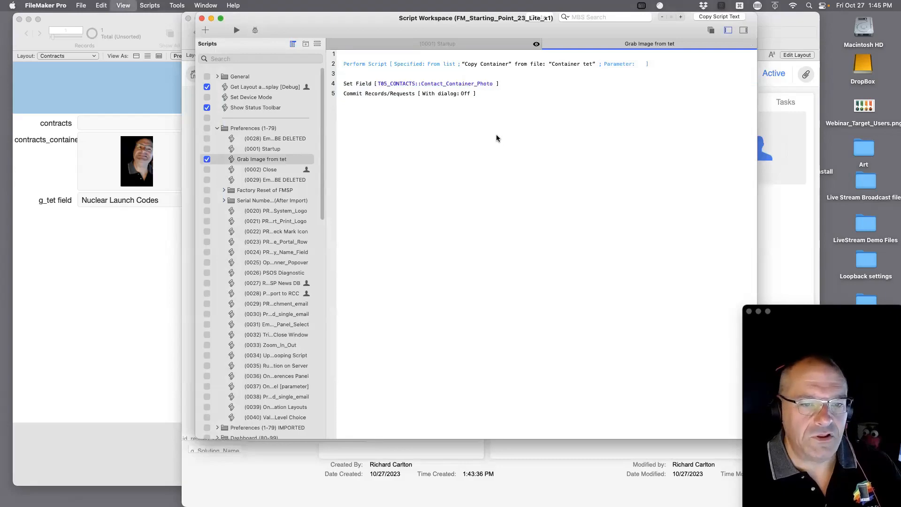
key("super+w")
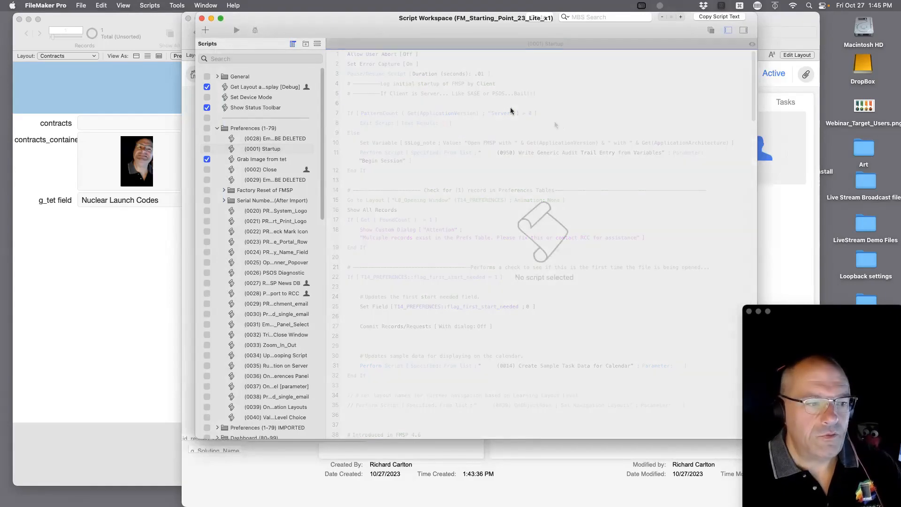
key("super+w")
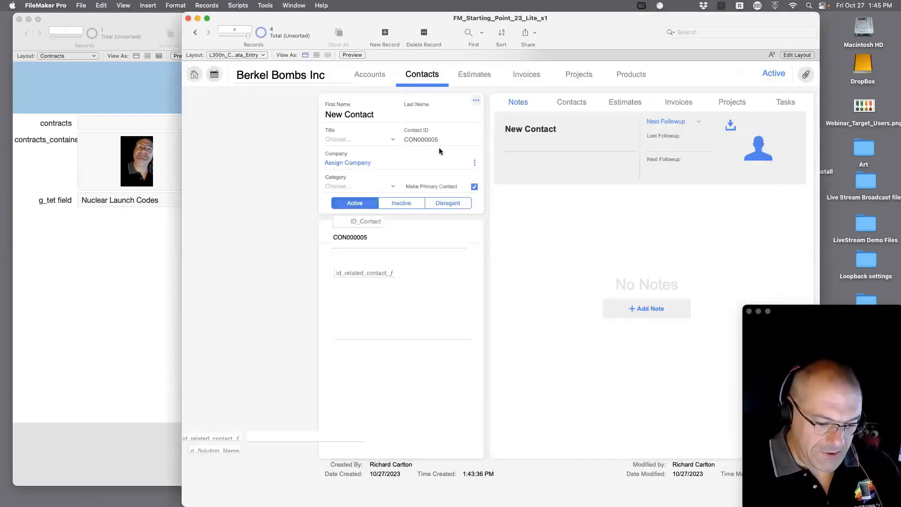
In Layout mode, draw a button left of the contact form labelled 'get Container from Tet'.
key("super+l")
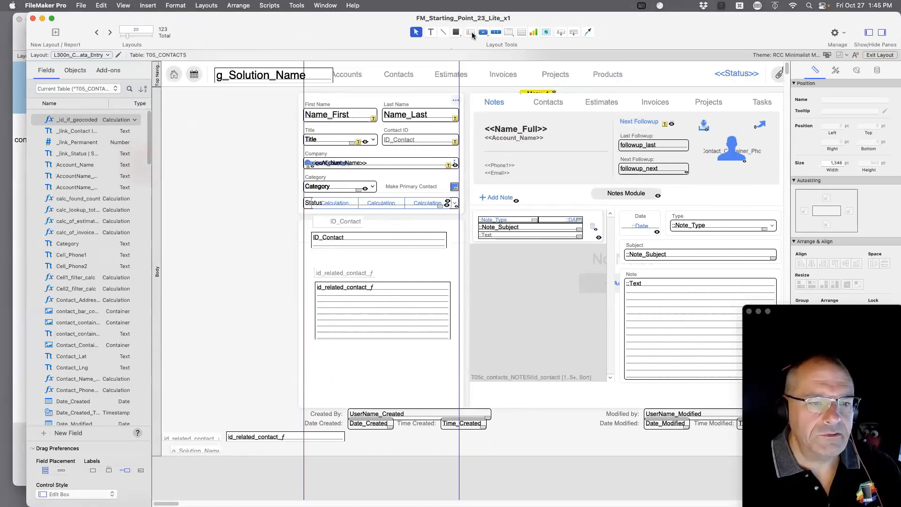
left_click(483, 32)
left_click(201, 126)
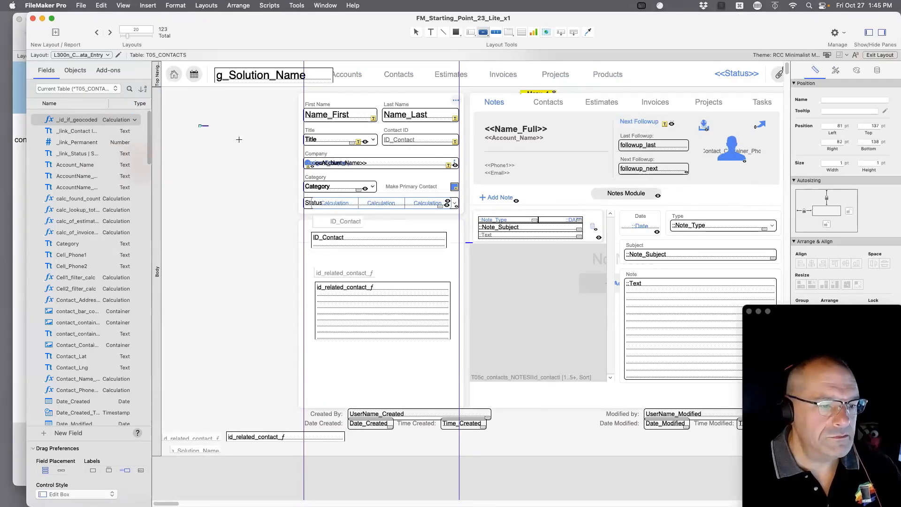
left_click_drag(239, 139, 256, 140)
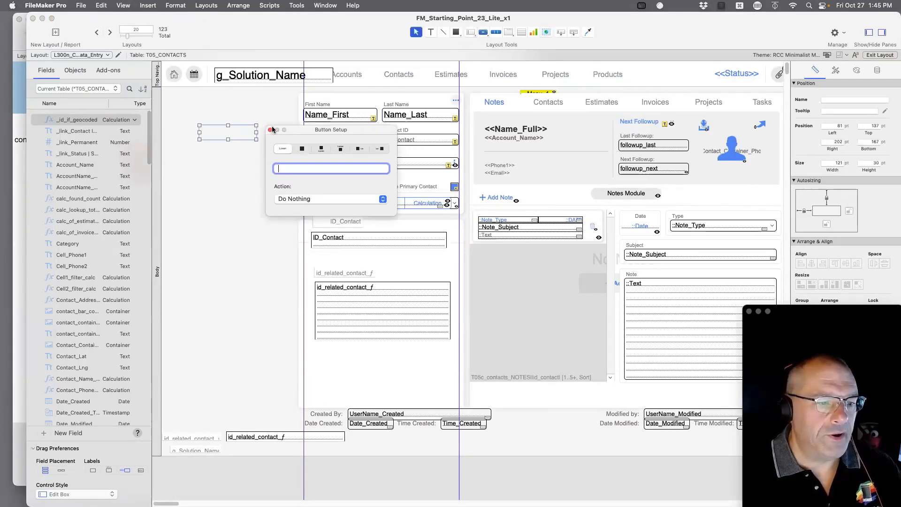
left_click(270, 130)
left_click(482, 31)
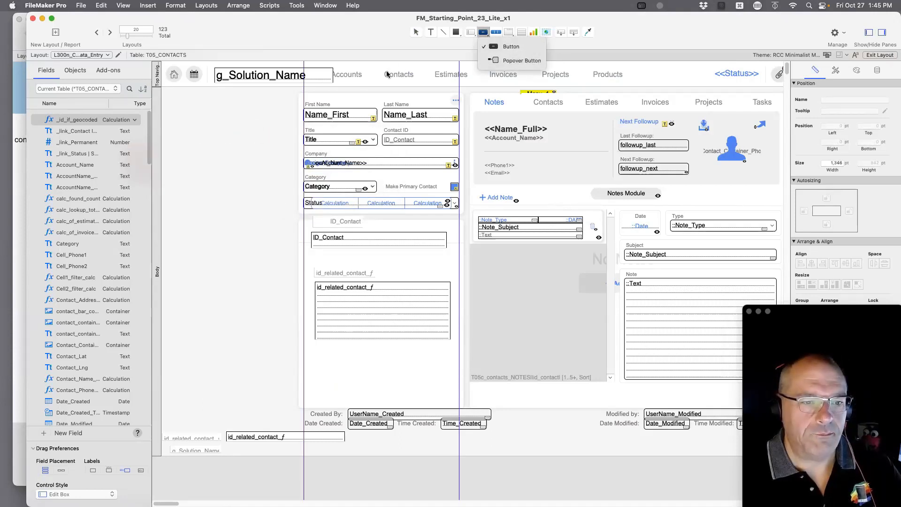
left_click(511, 46)
left_click_drag(173, 128, 254, 168)
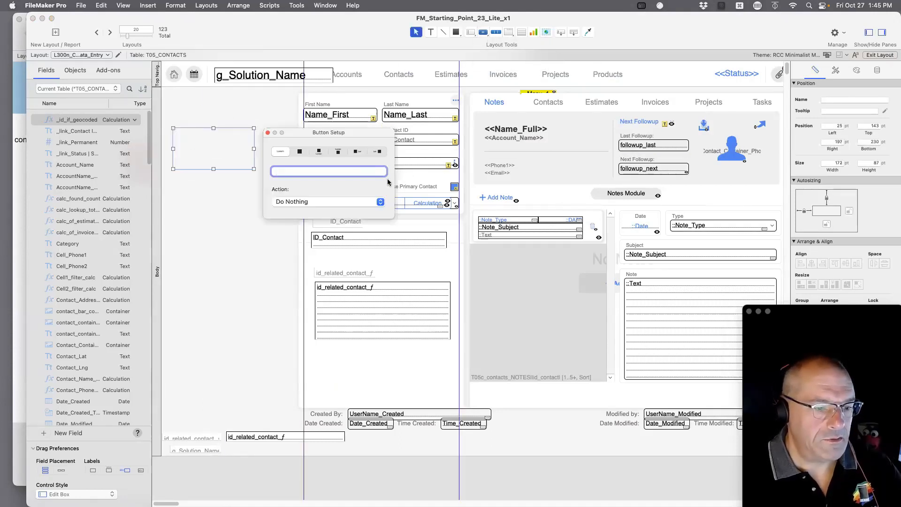
type("get Tet")
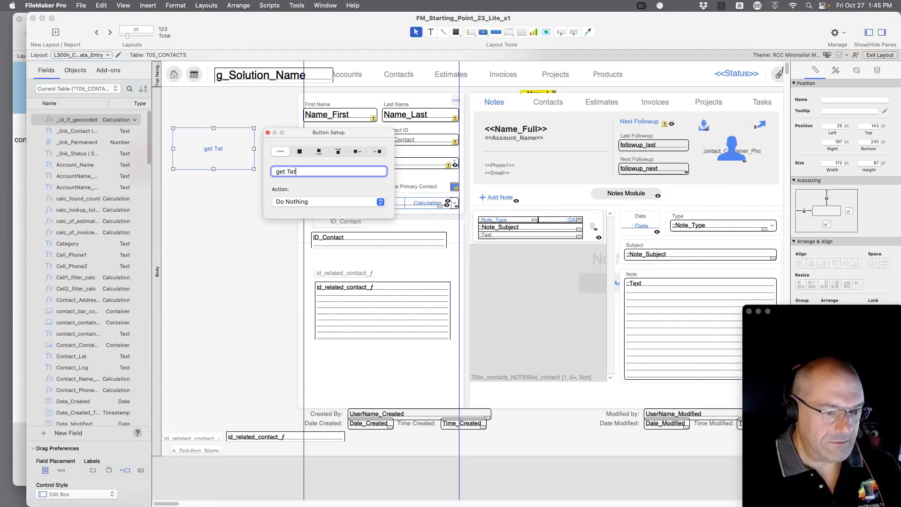
left_click(285, 172)
type("Con")
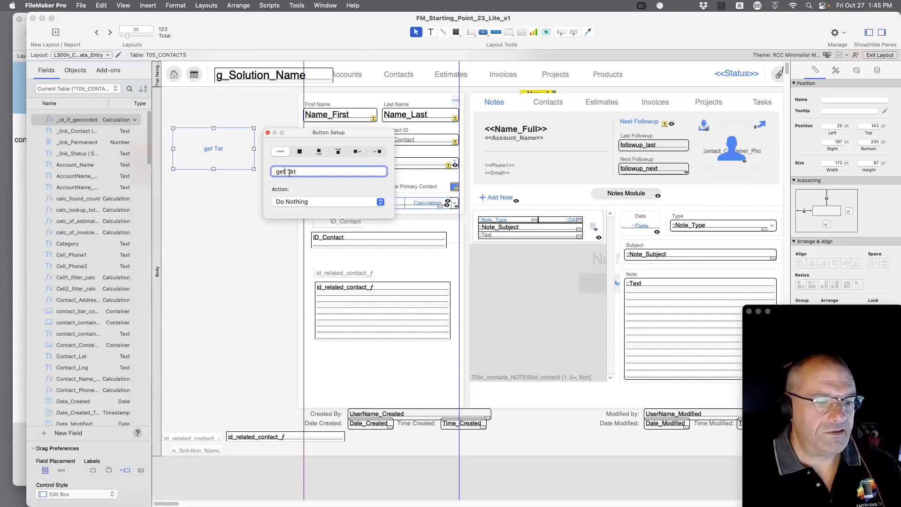
type("tainer from")
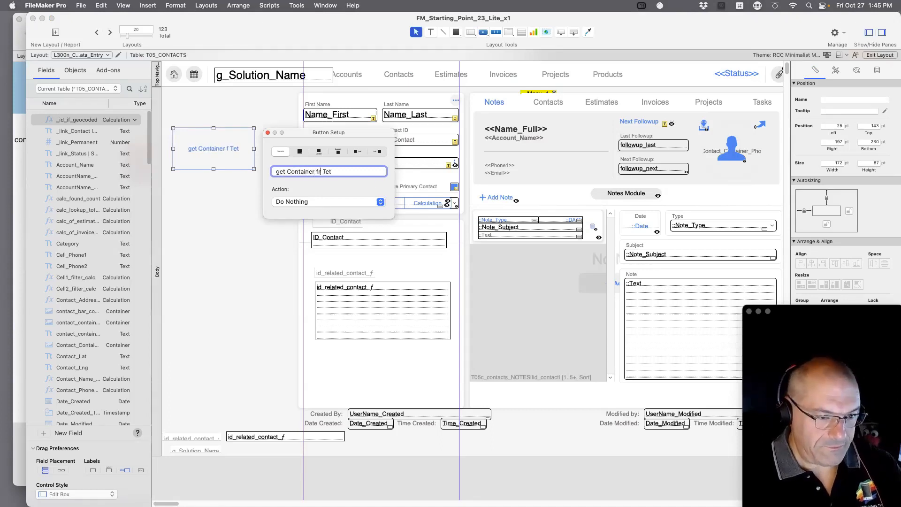
Set the button's action to Perform Script 'Grab Image from tet'.
left_click(307, 202)
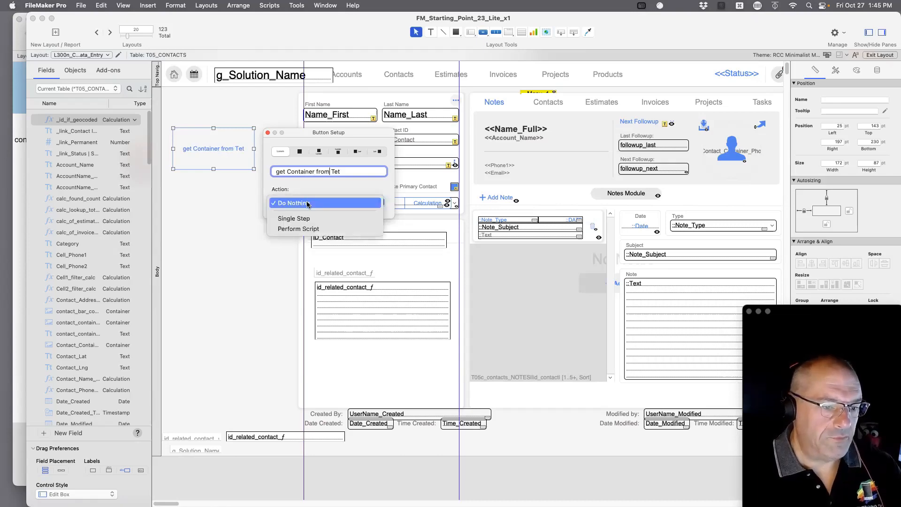
left_click(307, 228)
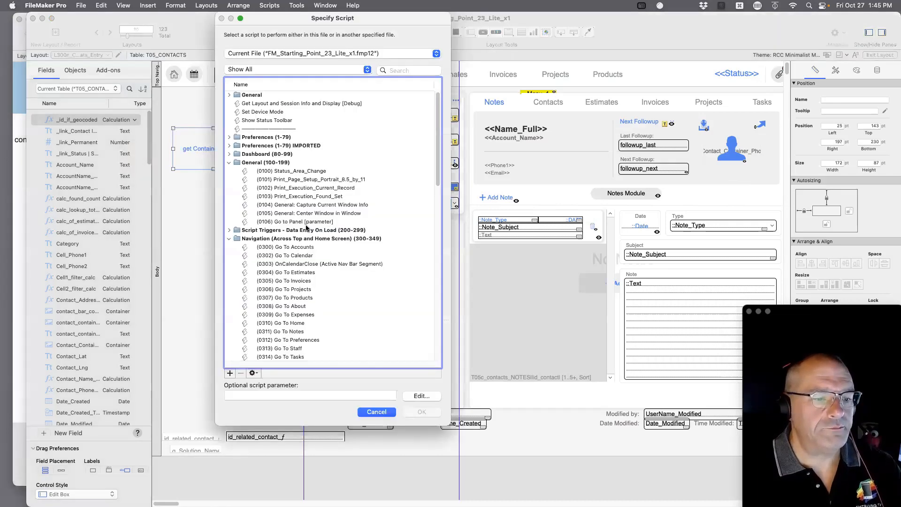
scroll(405, 164, "down", 15)
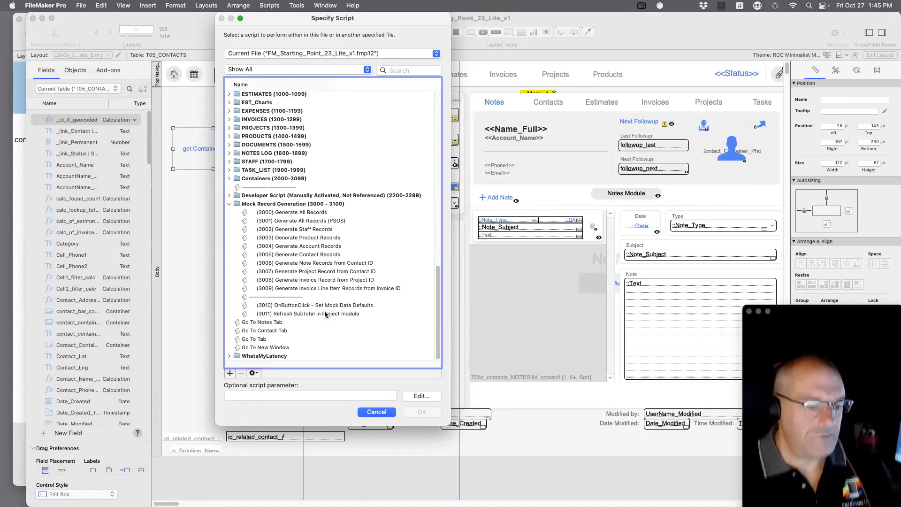
left_click(397, 70)
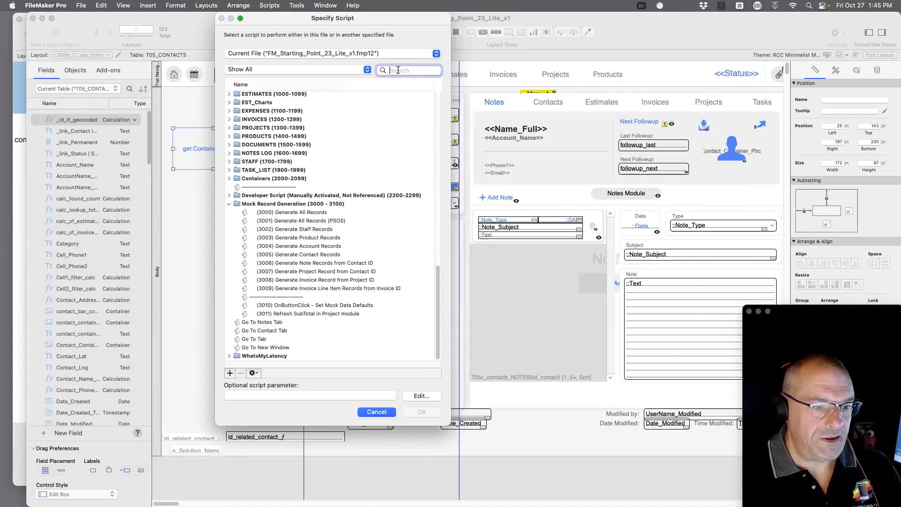
type("tet")
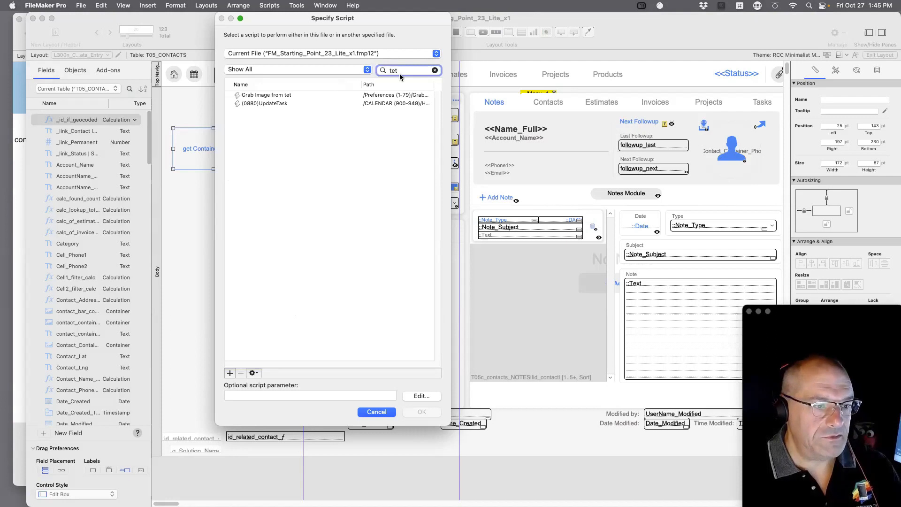
left_click(299, 95)
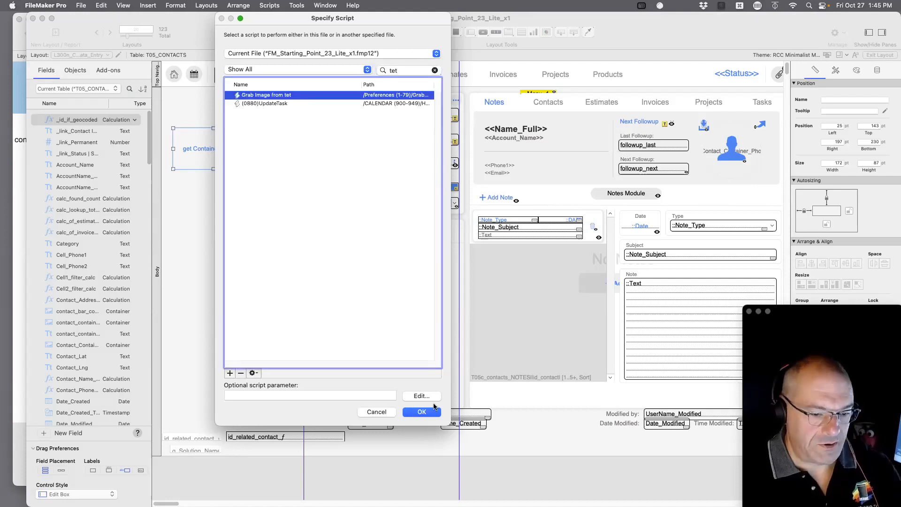
left_click(422, 411)
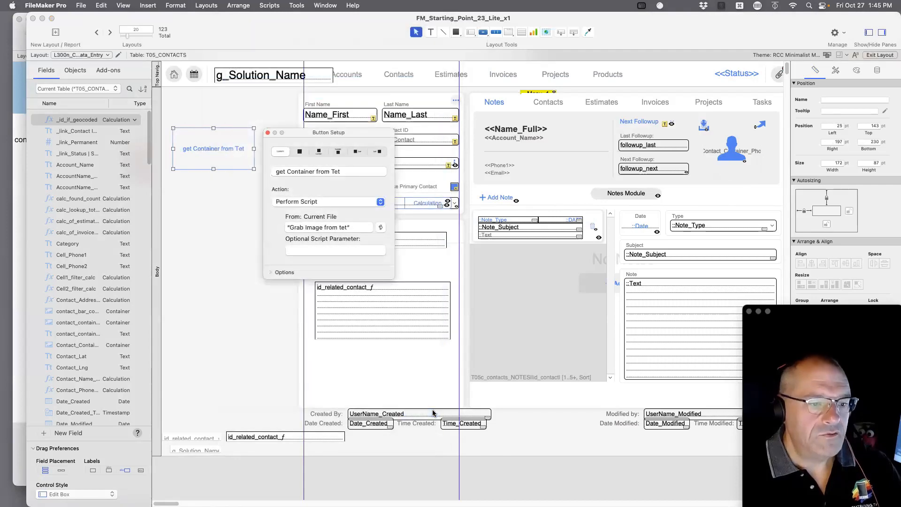
left_click(267, 132)
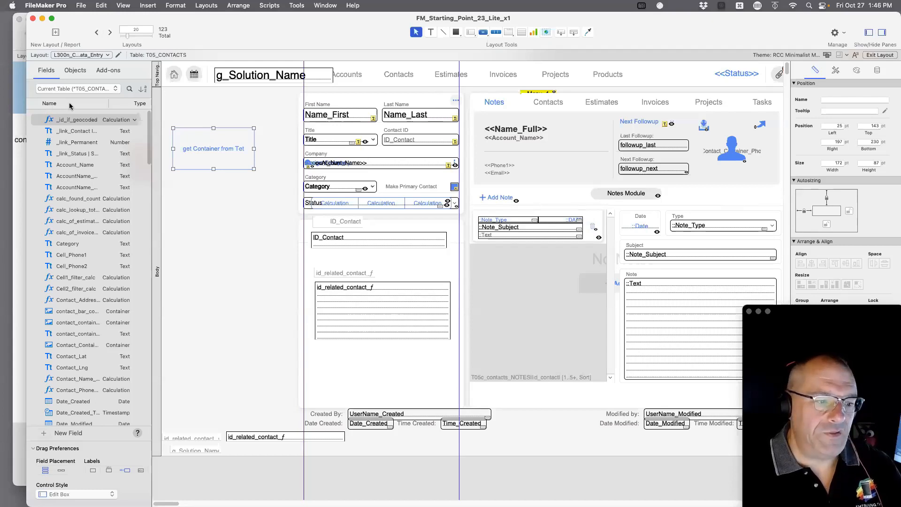
Return to Browse mode and test the new 'get Container from Tet' button.
left_click_drag(187, 22, 243, 23)
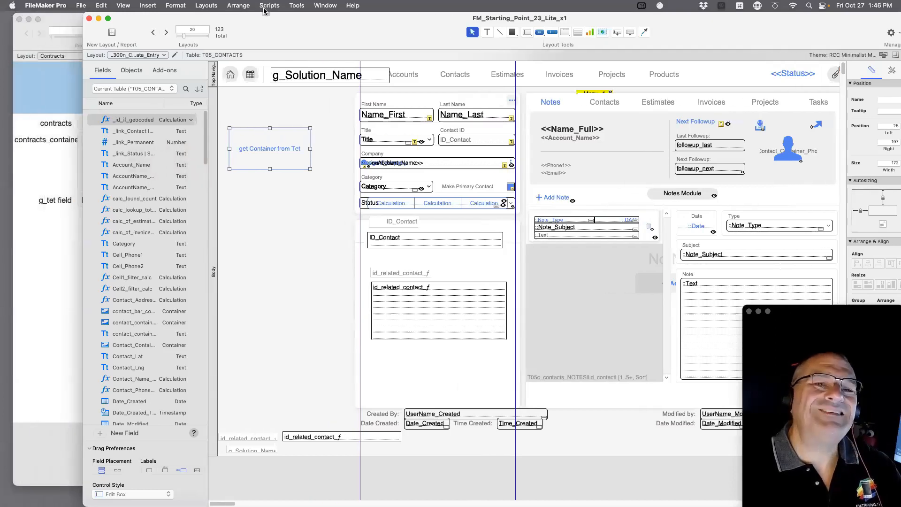
left_click(281, 214)
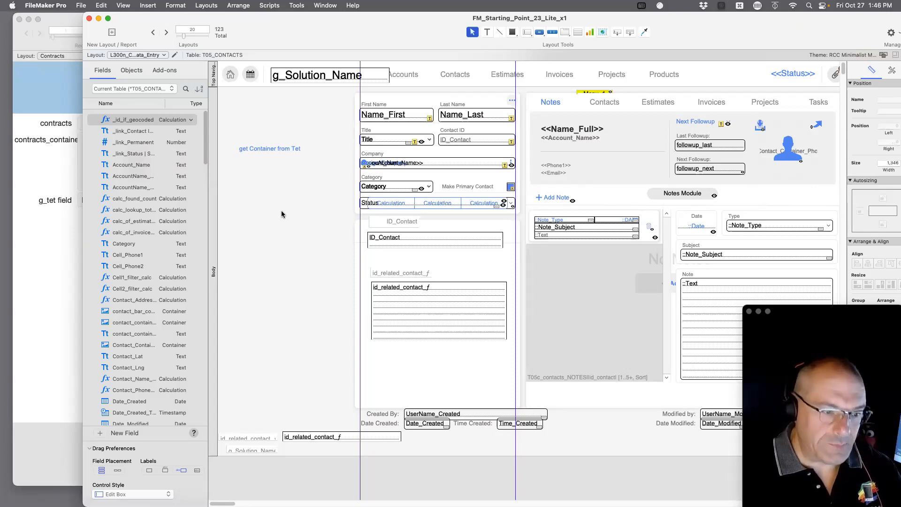
key("super+b")
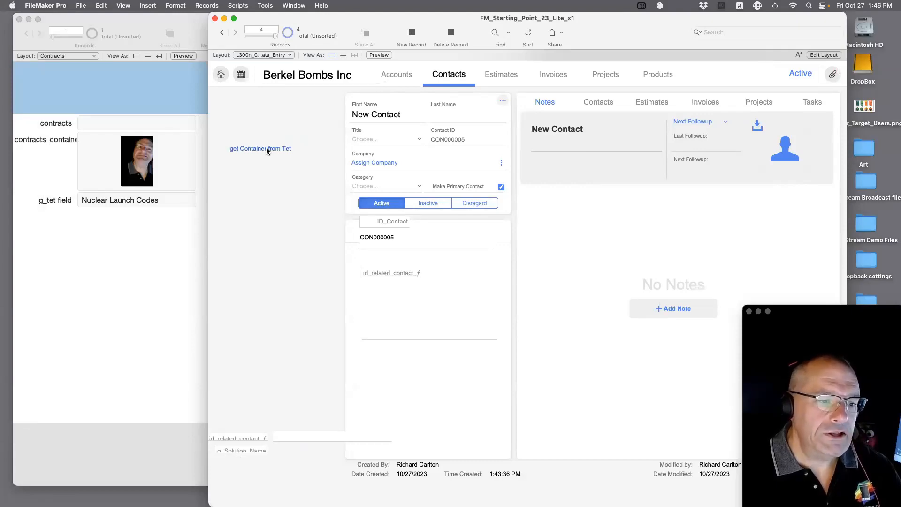
left_click(267, 148)
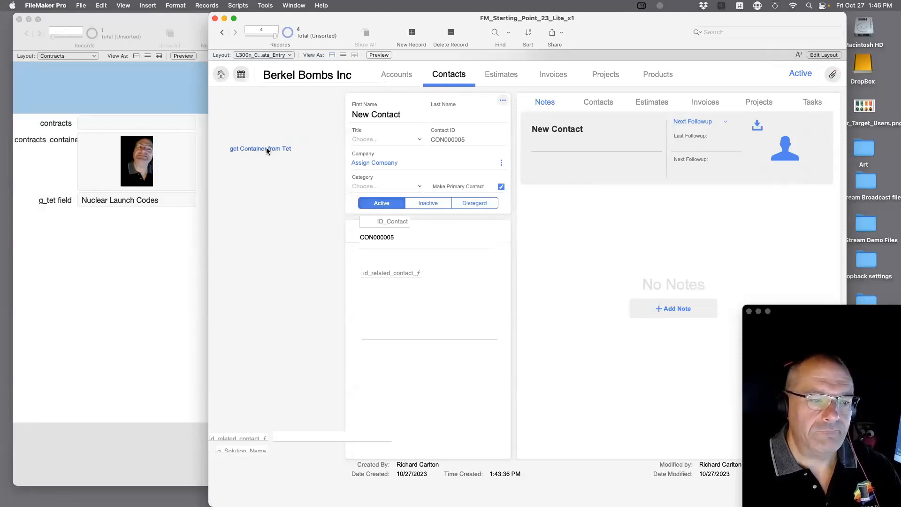
Copy the Contact_Container_Photo field left of the form, remove its hide condition, and browse again.
key("super+l")
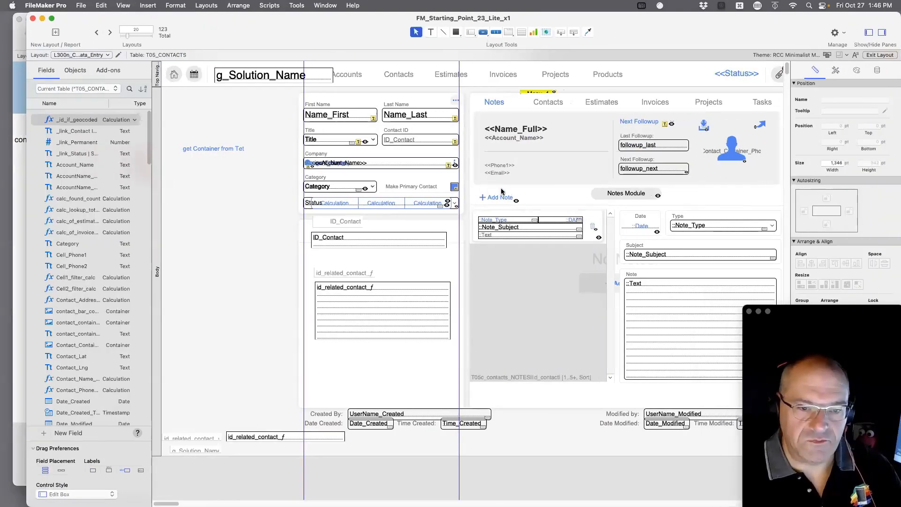
left_click(738, 143)
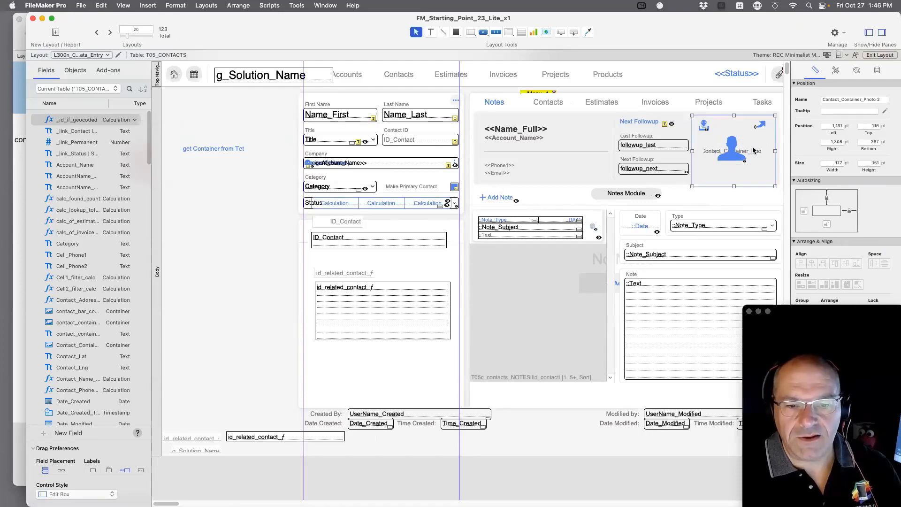
left_click_drag(752, 151, 249, 228)
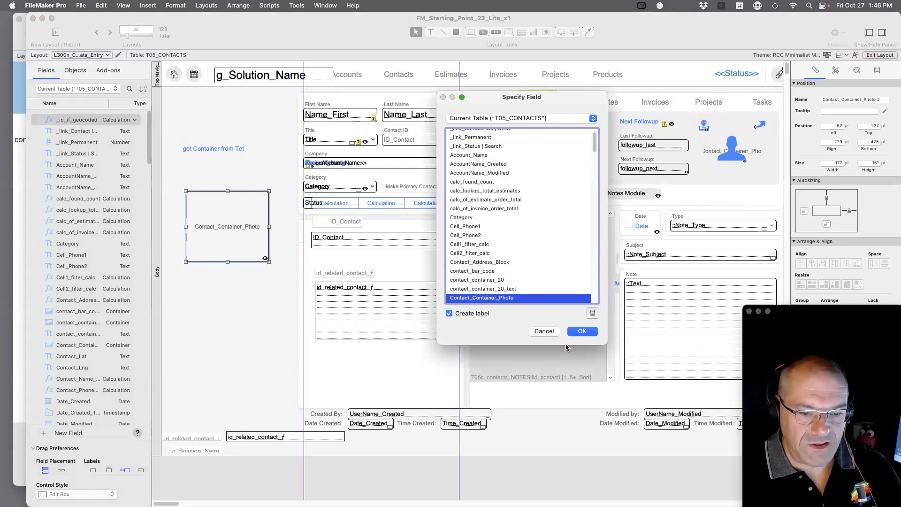
left_click(581, 333)
left_click_drag(741, 327, 515, 393)
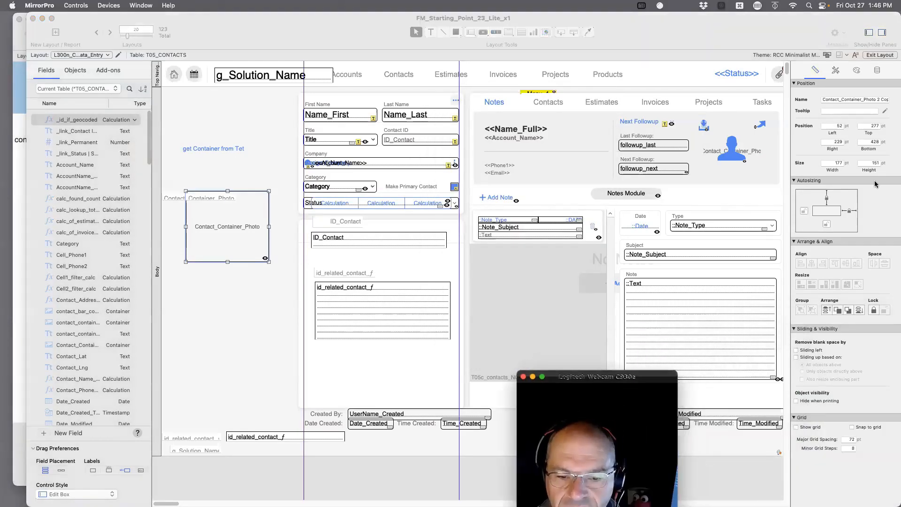
left_click(876, 71)
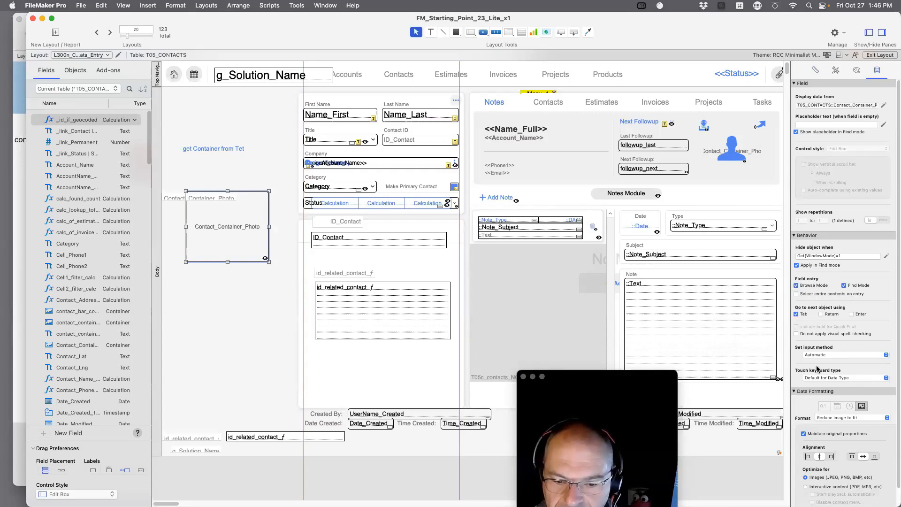
left_click(839, 255)
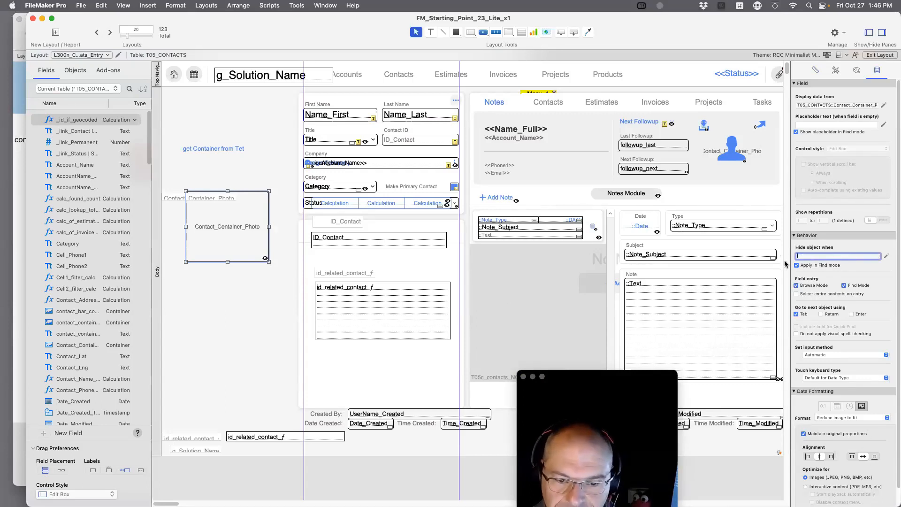
left_click(276, 340)
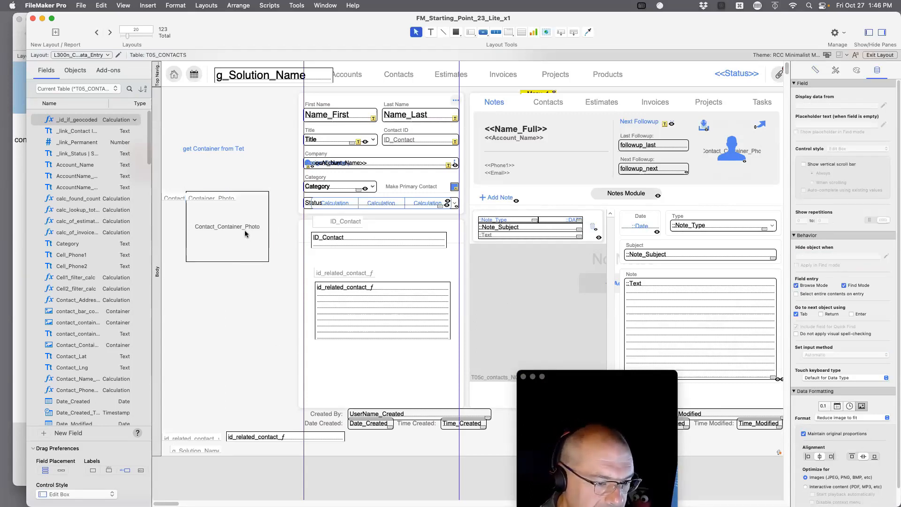
left_click_drag(246, 234, 251, 297)
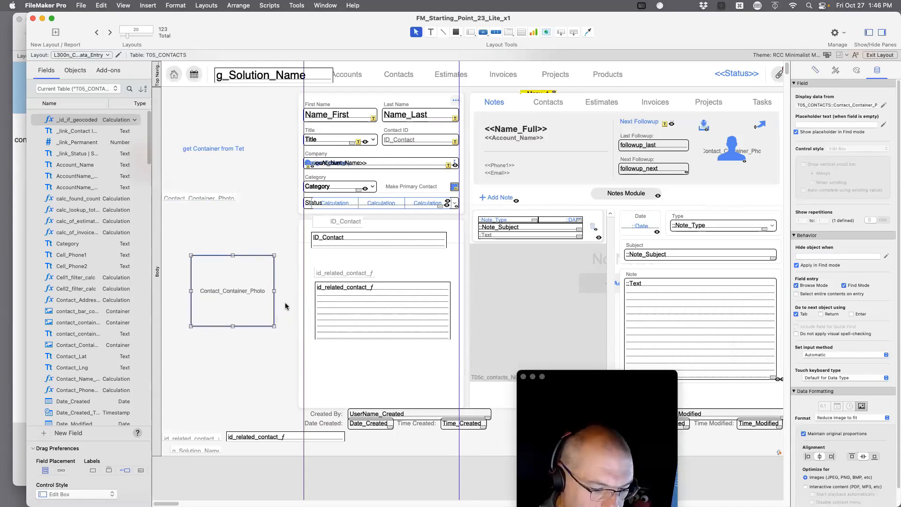
key("super+b")
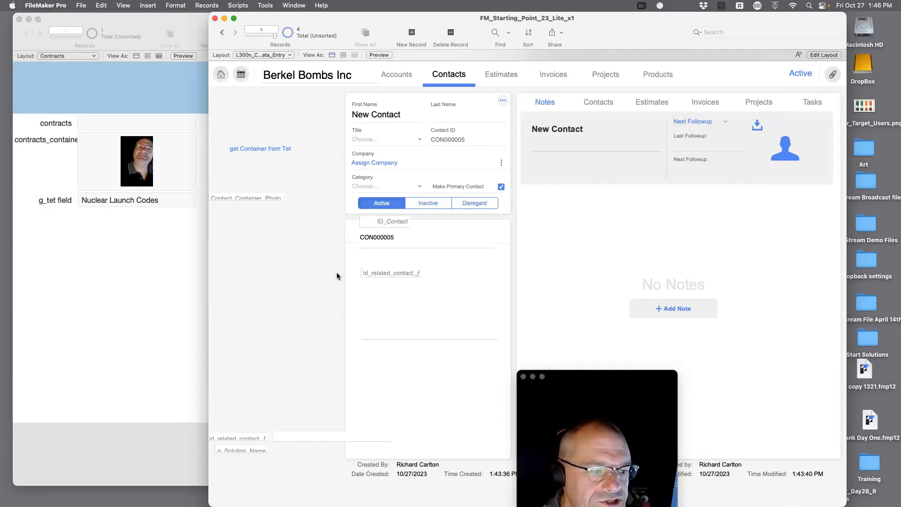
Open the Script Debugger and run the 'get Container from Tet' button.
left_click(266, 6)
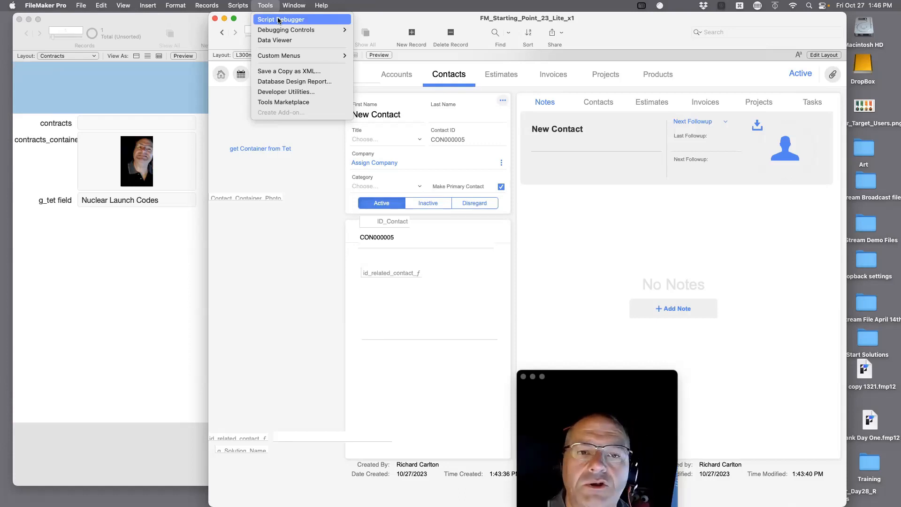
left_click(278, 19)
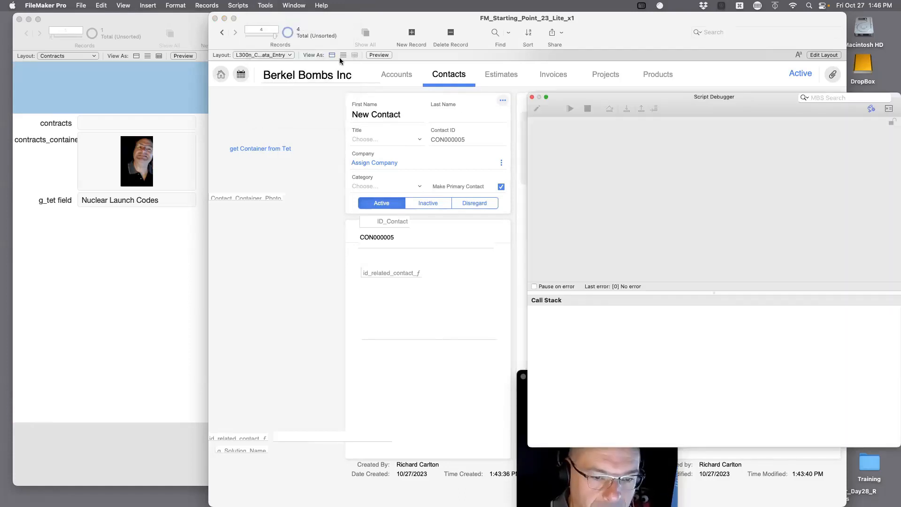
left_click_drag(641, 150, 573, 81)
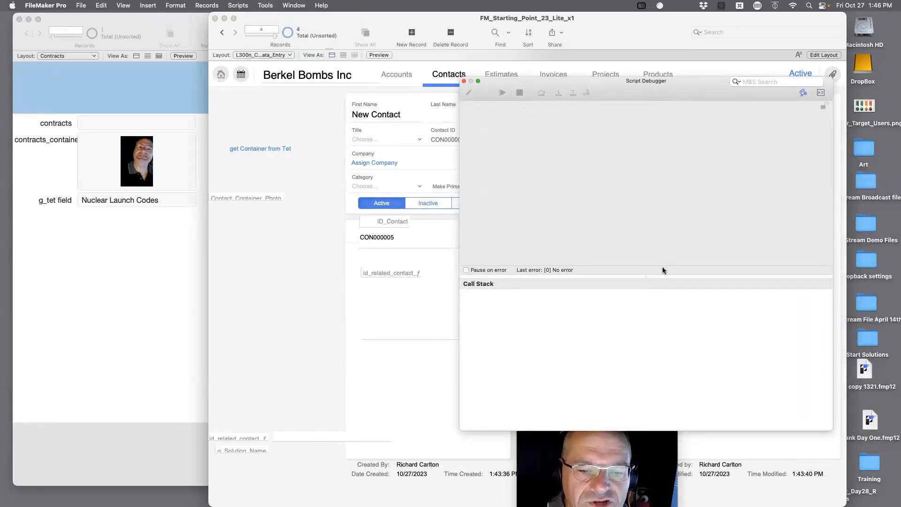
left_click_drag(643, 278, 647, 378)
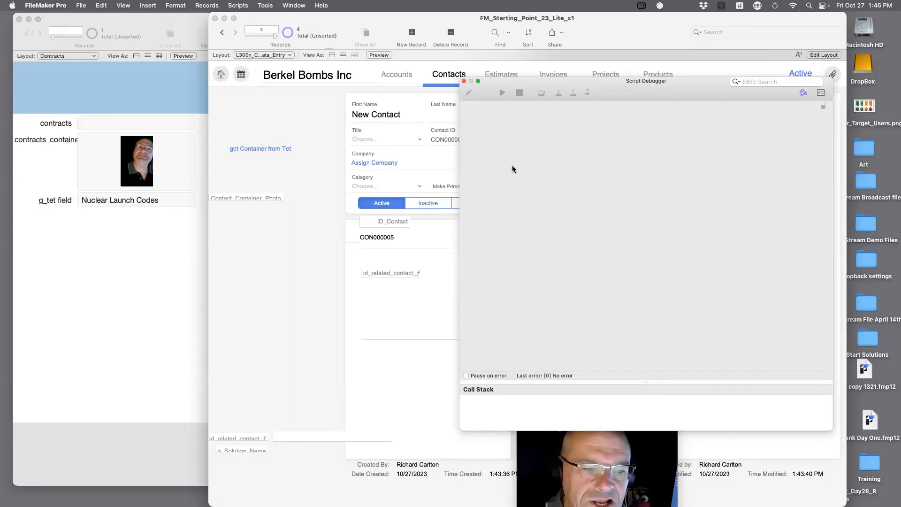
left_click(263, 152)
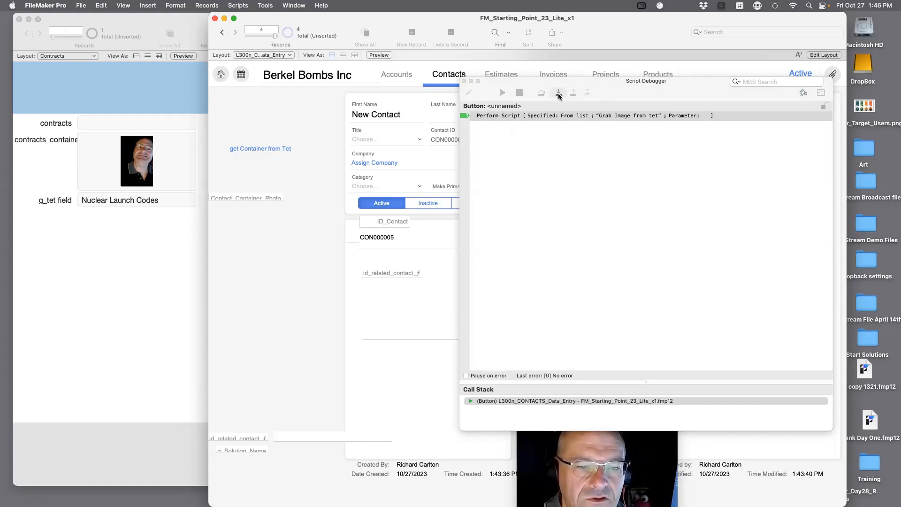
Step into Grab Image from tet and through Copy Container's Beep and Exit Script steps.
left_click(559, 93)
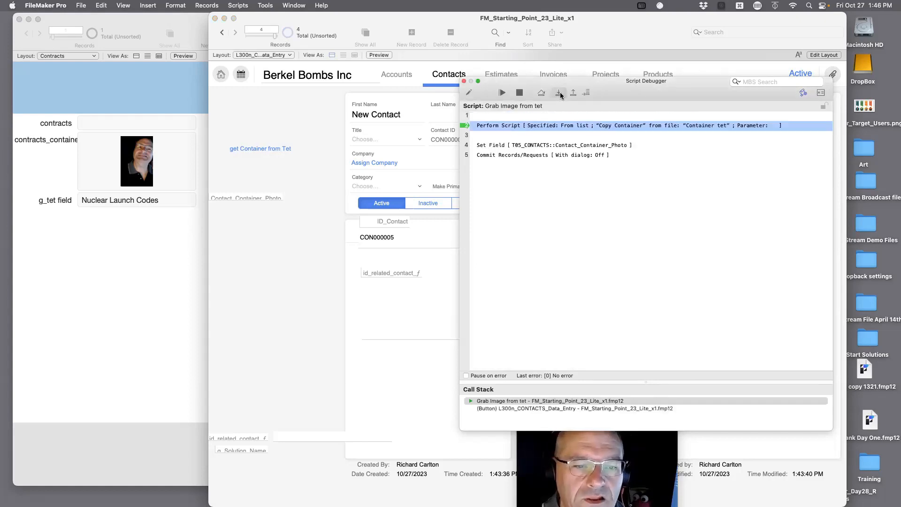
left_click(559, 93)
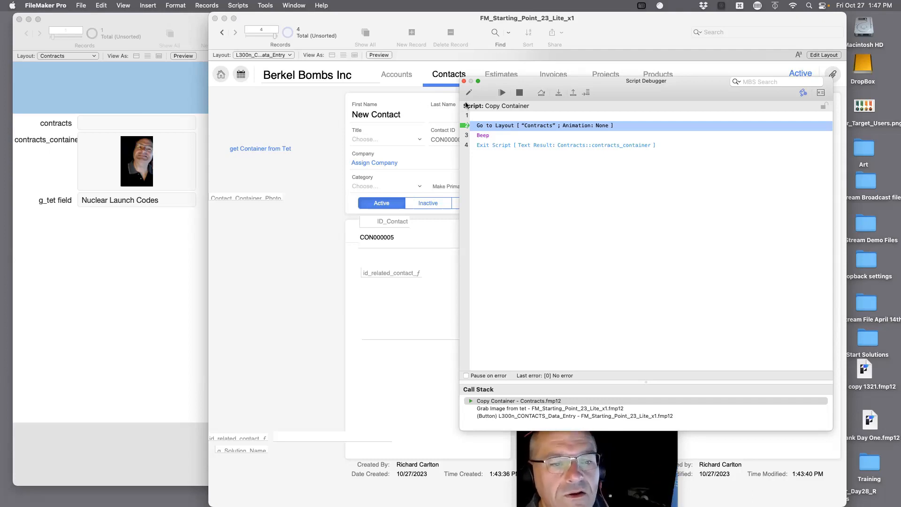
left_click(557, 93)
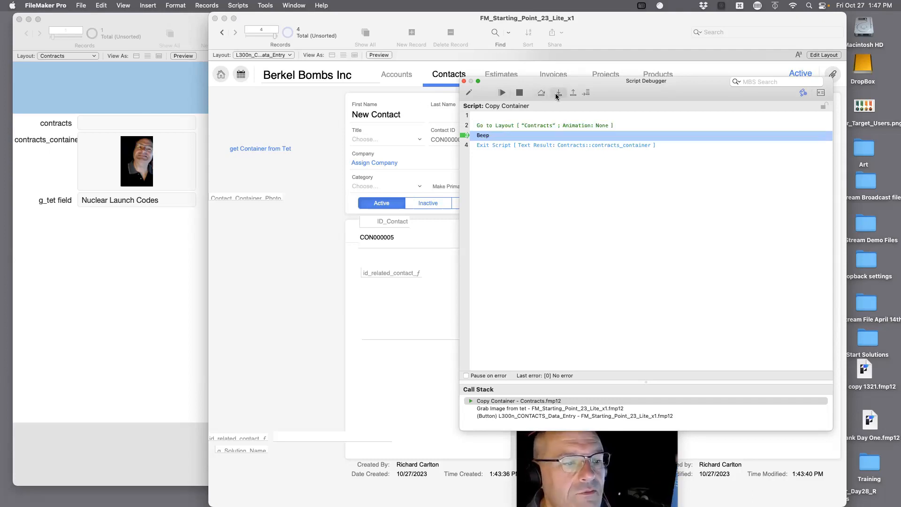
left_click(559, 94)
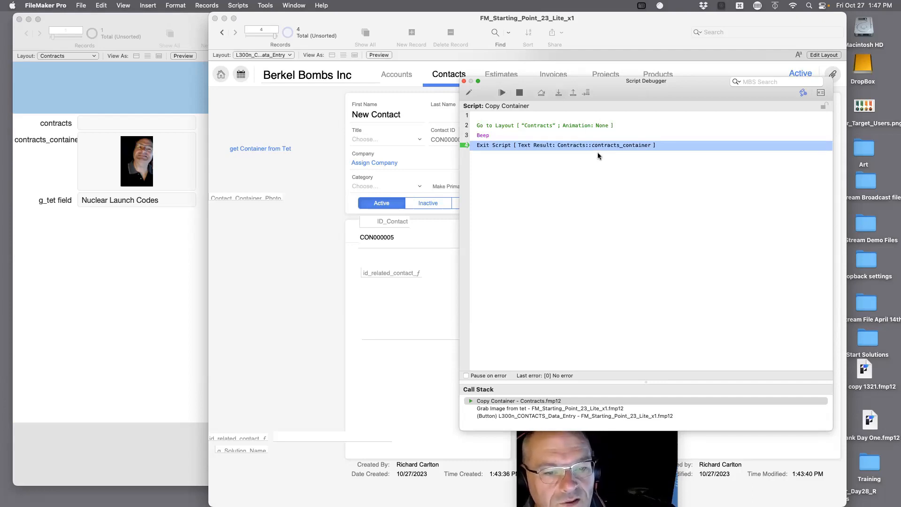
left_click(560, 94)
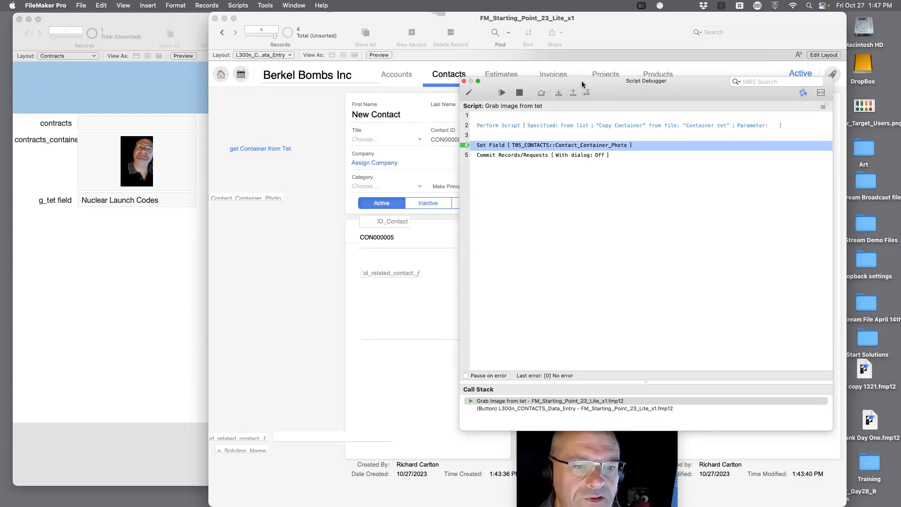
Open the Data Viewer on its Watch tab above the debugger.
left_click_drag(614, 85, 615, 55)
left_click(821, 63)
left_click_drag(650, 29, 517, 93)
left_click(632, 111)
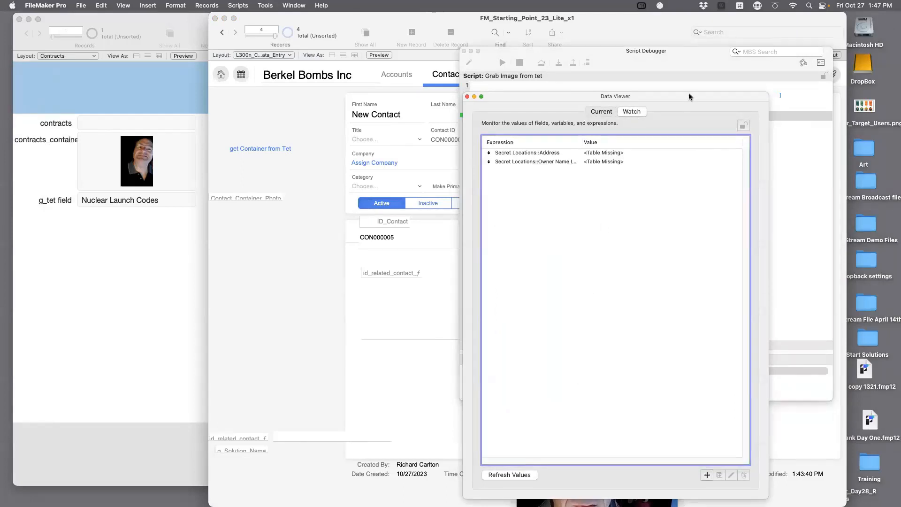
left_click_drag(688, 94, 710, 51)
left_click(728, 432)
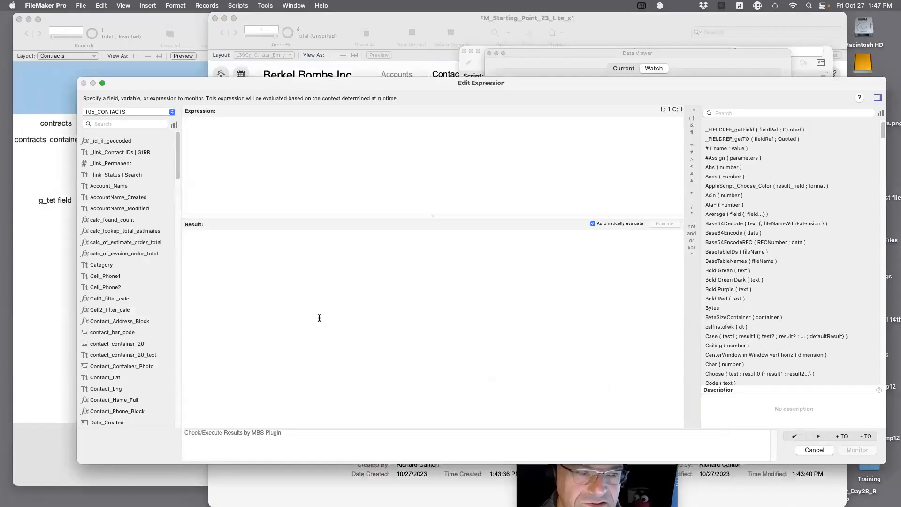
type("get(sc")
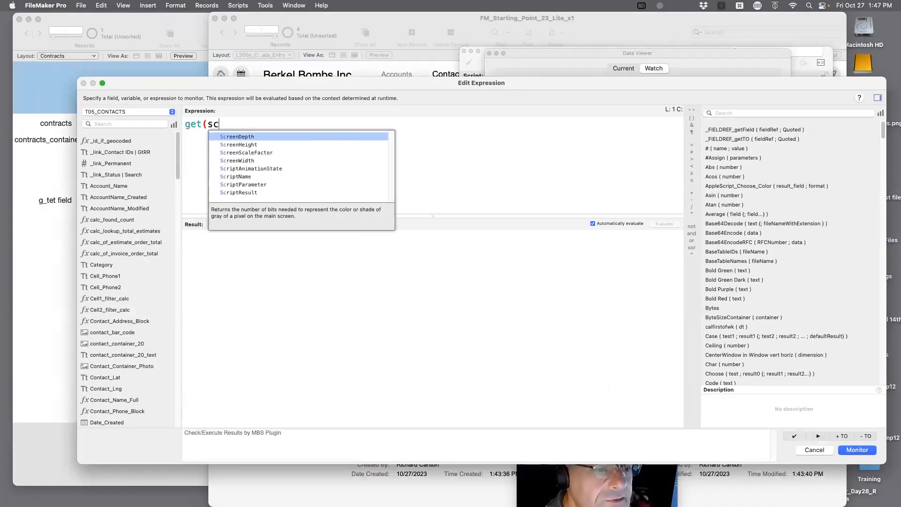
type("rip")
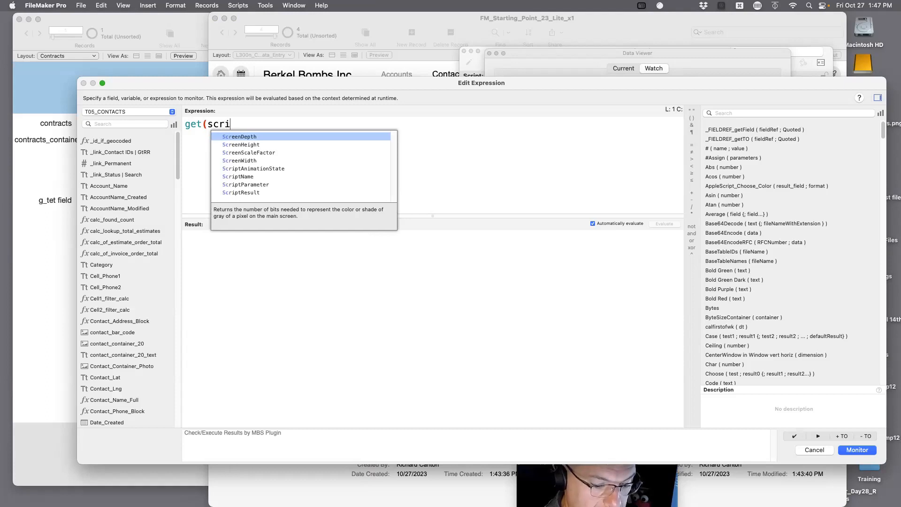
key("Down")
key("Down")
key("Down")
key("Return")
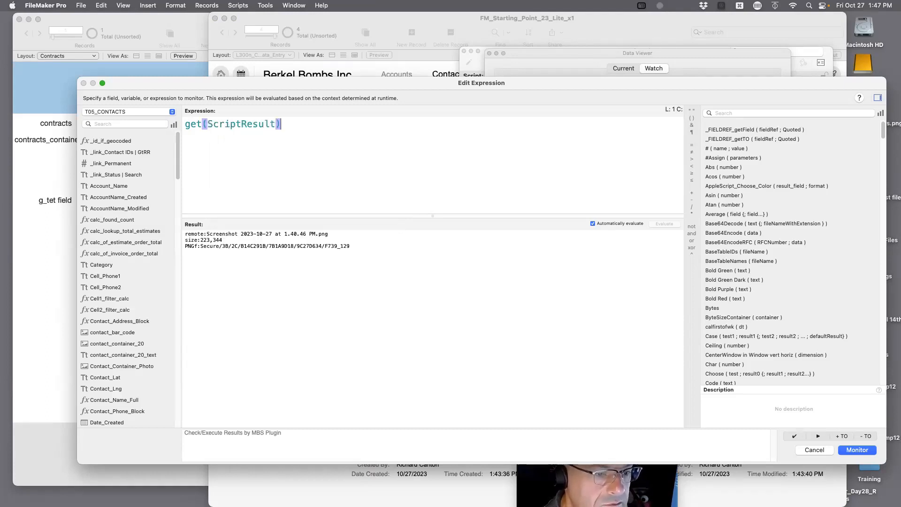
Monitor Get(ScriptResult), confirming the 223,344 screenshot PNG, and return to the paused Script Debugger.
left_click_drag(360, 253, 238, 222)
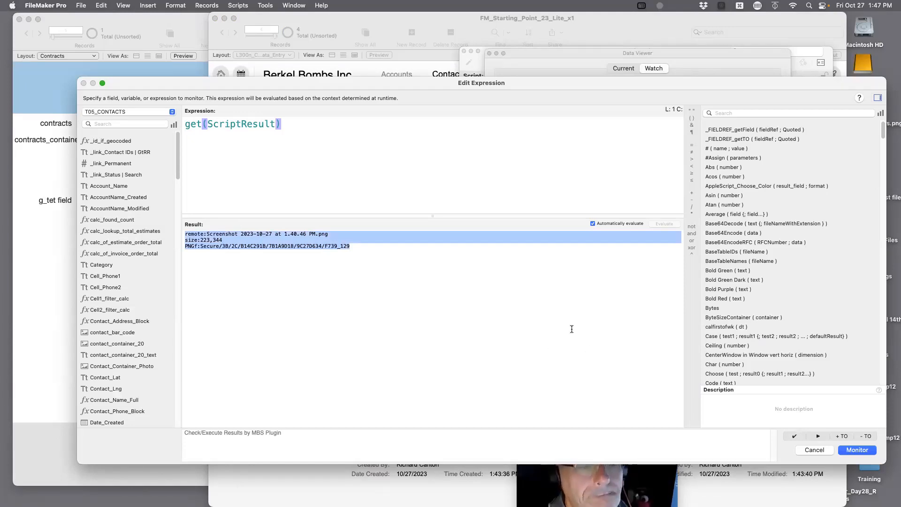
left_click(848, 451)
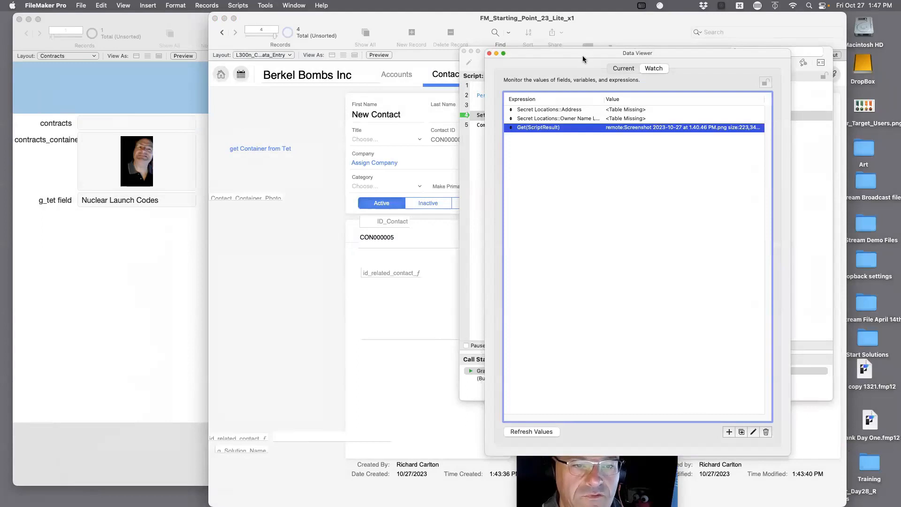
left_click_drag(583, 59, 771, 184)
left_click(601, 151)
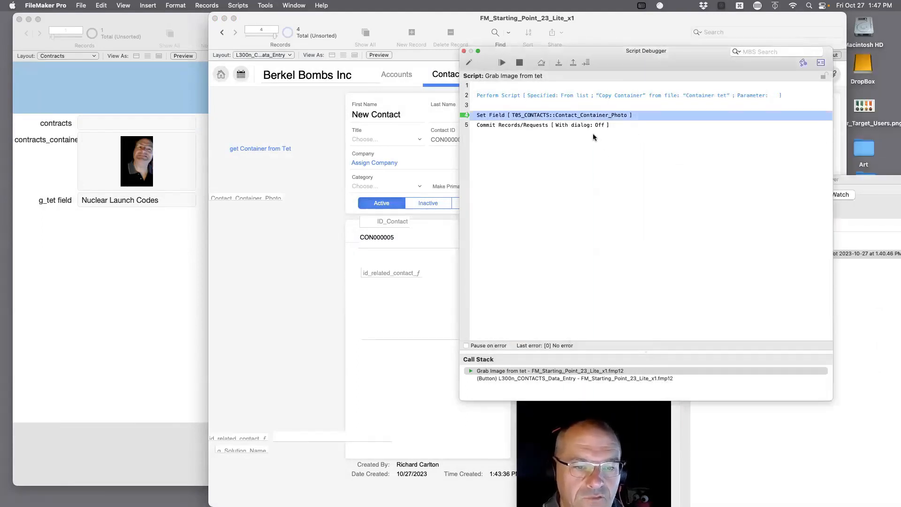
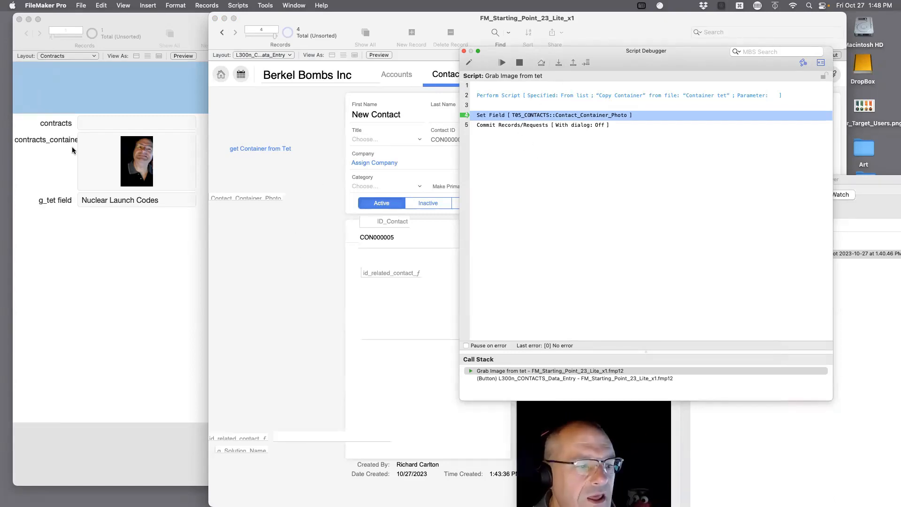
Step past the Set Field line in the debugger and open Grab Image from tet for editing.
left_click(558, 64)
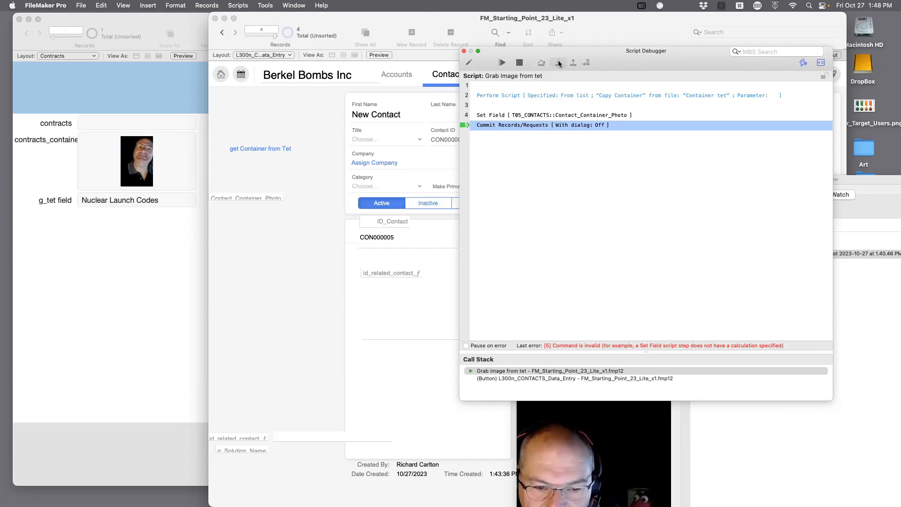
left_click(589, 118)
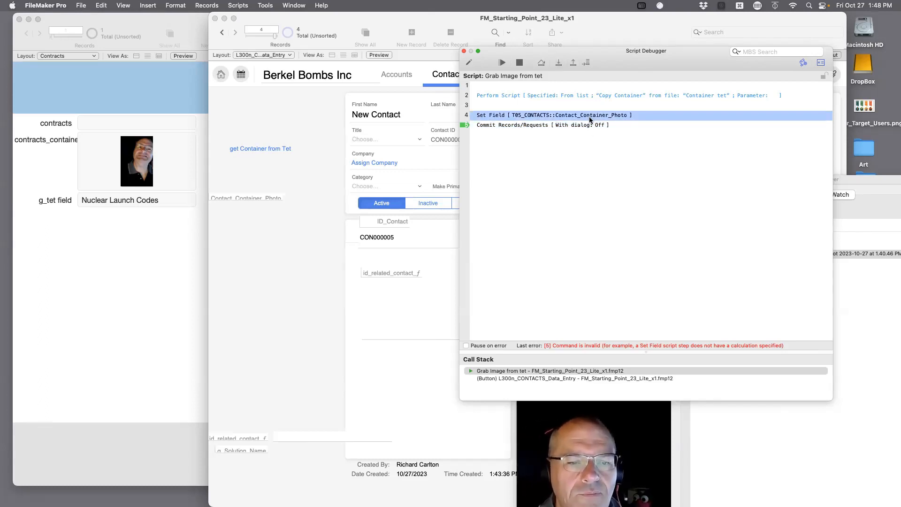
left_click(468, 62)
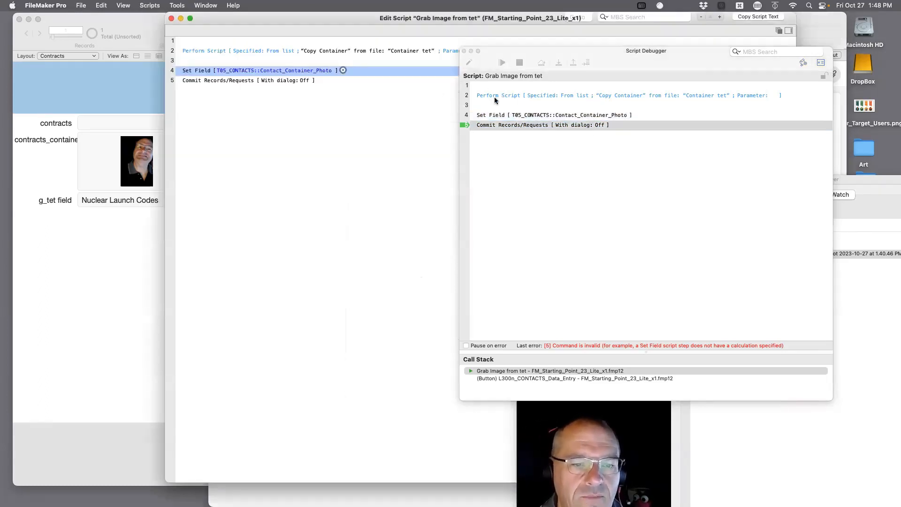
Give Set Field the calculated result Get(ScriptResult), let the script finish, and save it.
left_click(343, 71)
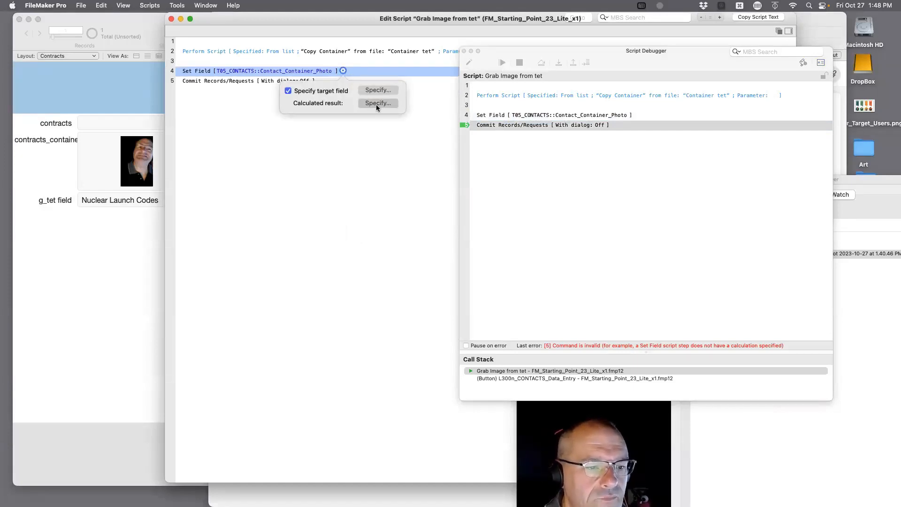
left_click(375, 103)
type("get(")
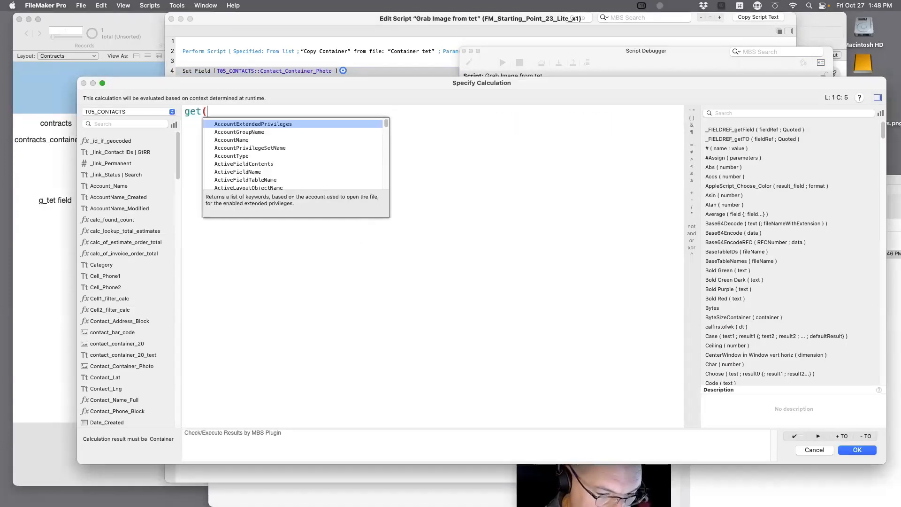
type("script")
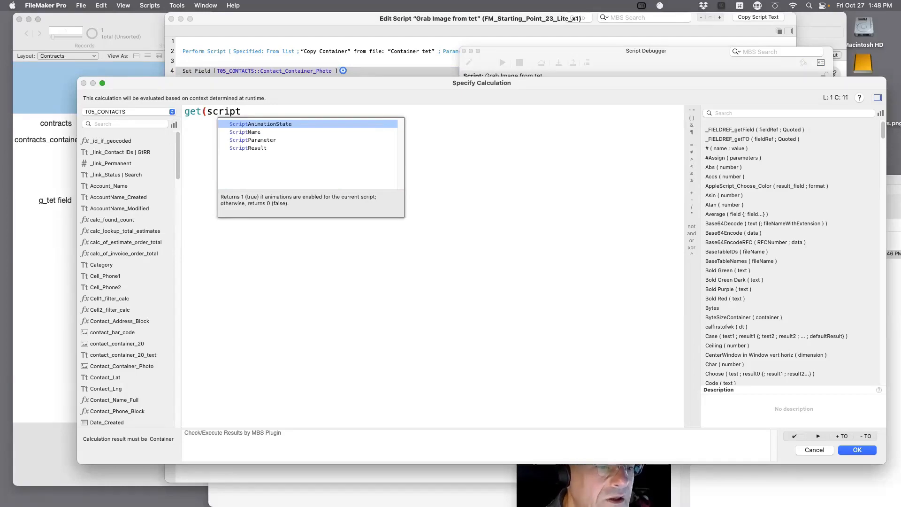
key("Down")
key("Down")
key("Down")
key("Return")
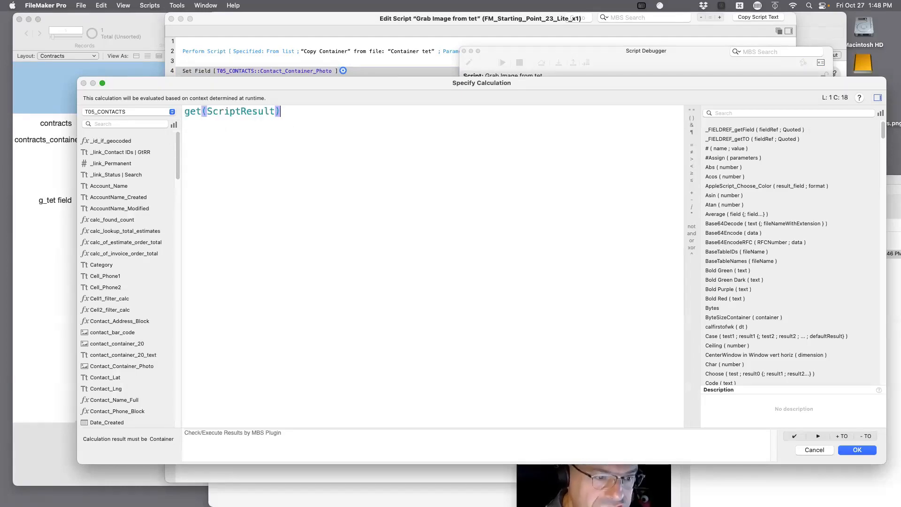
left_click(857, 450)
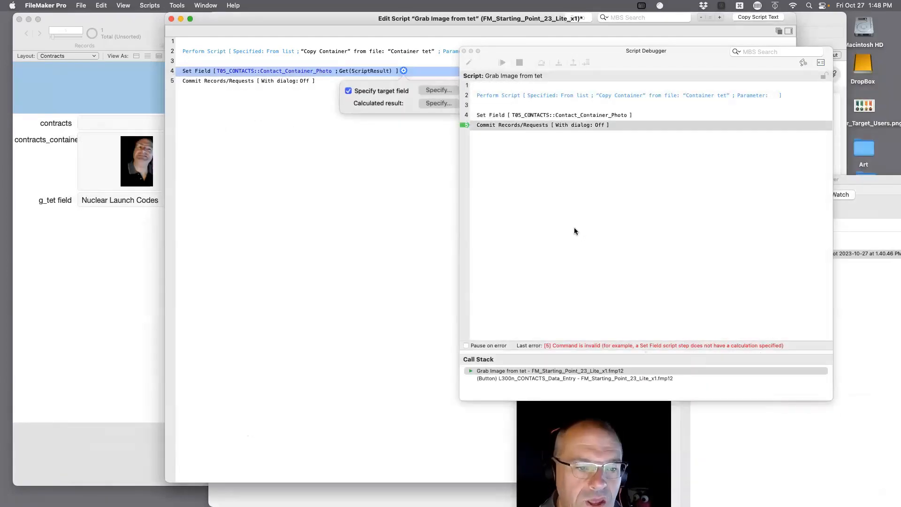
left_click(629, 252)
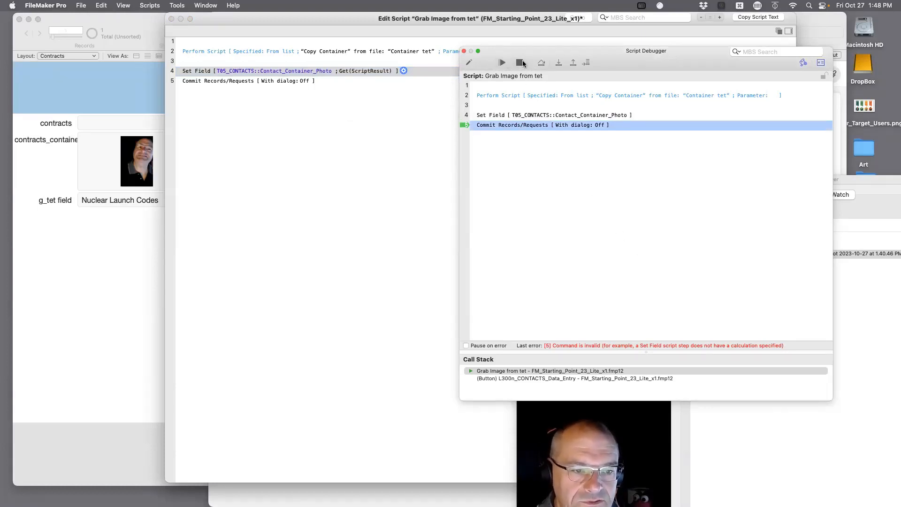
left_click(503, 63)
key("super+s")
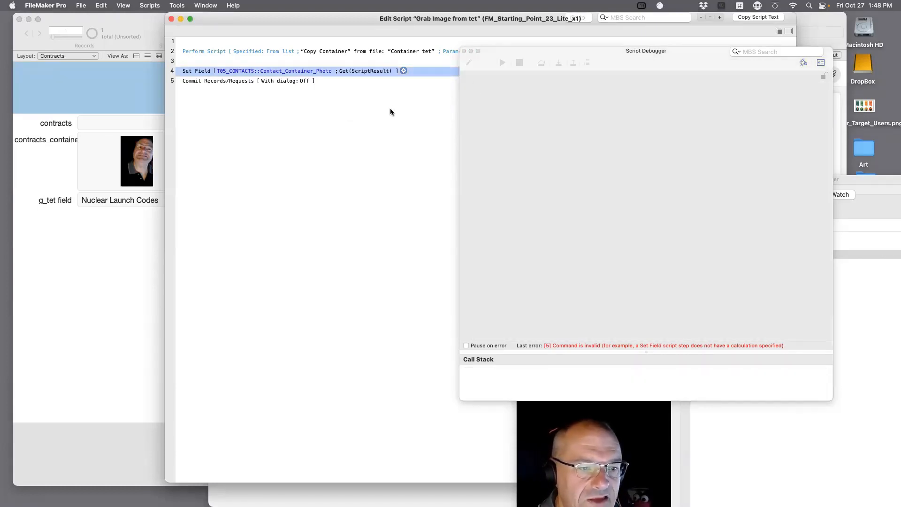
Close the script editor and debugger, run 'get Container from Tet', and view the Contracts photo.
left_click(171, 19)
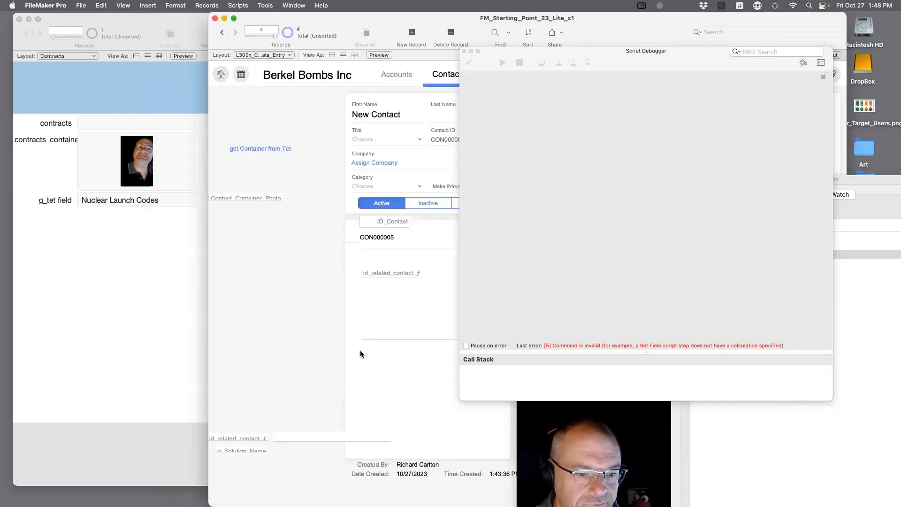
left_click(464, 51)
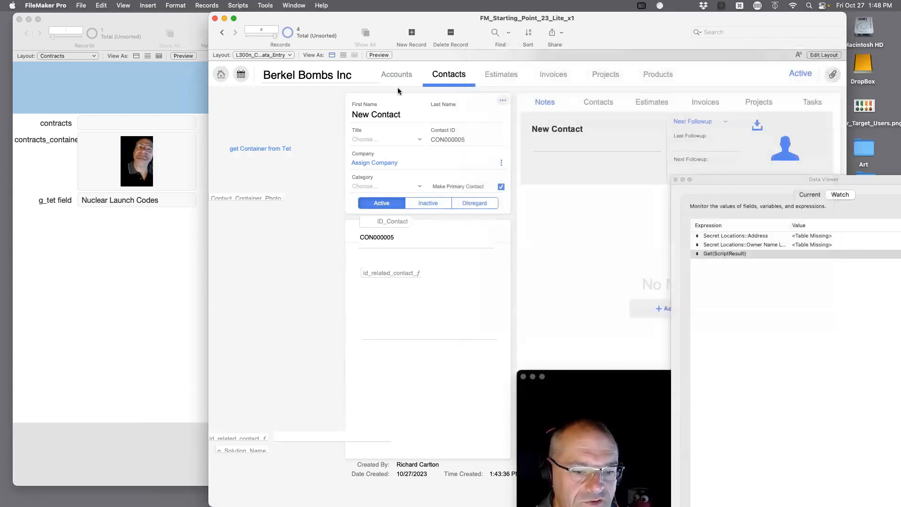
left_click(275, 149)
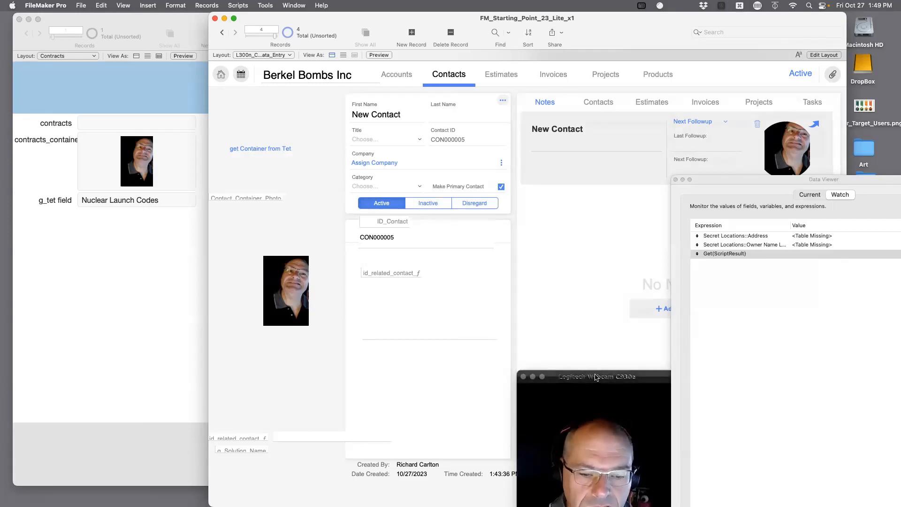
left_click_drag(590, 380, 816, 290)
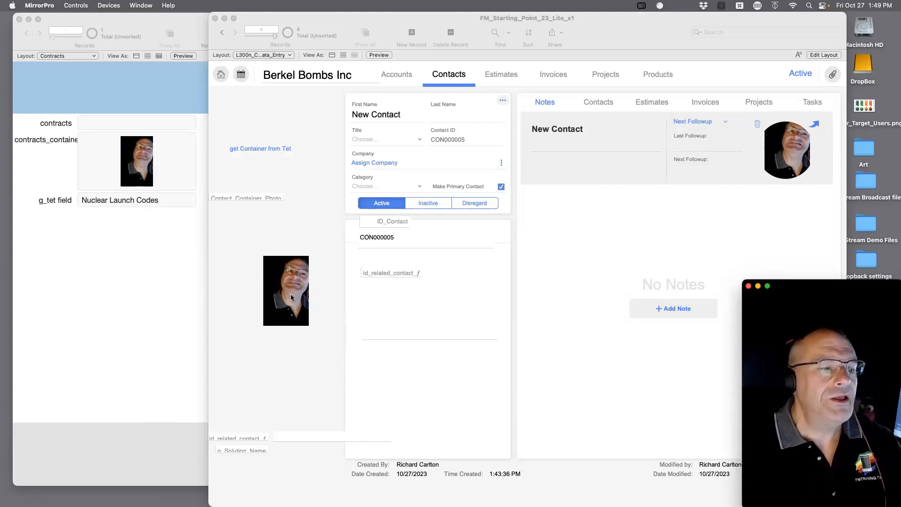
left_click(151, 169)
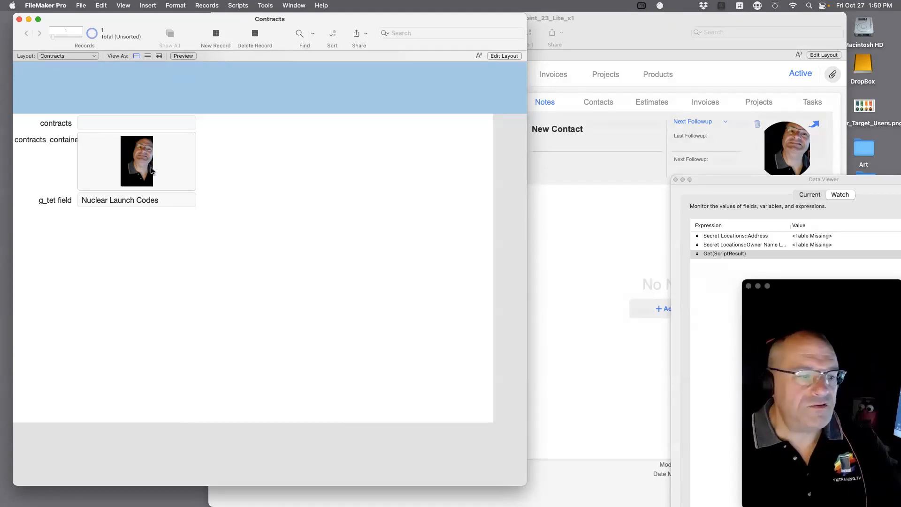
mouse_move(3, 112)
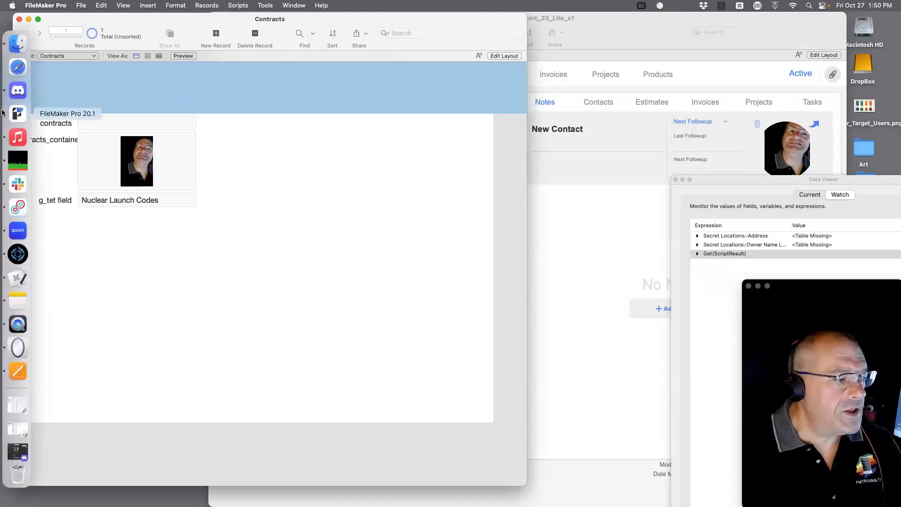
left_click(17, 90)
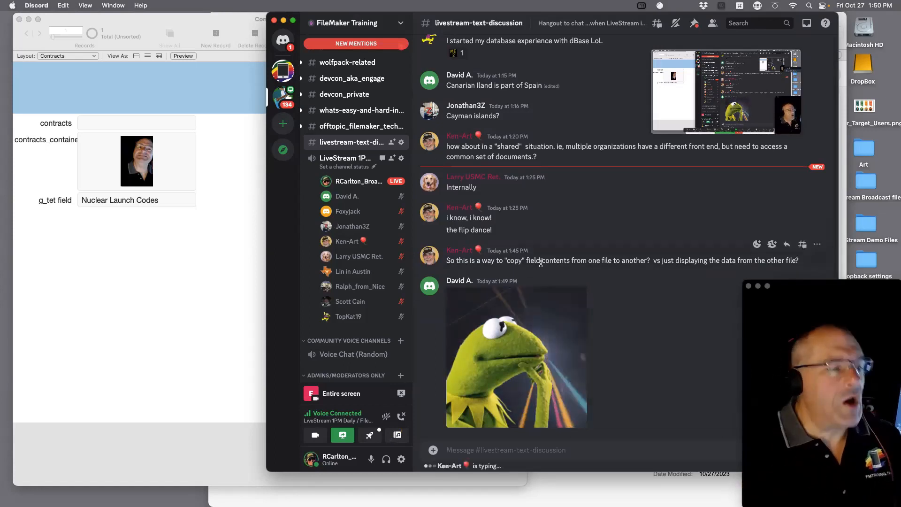
left_click(191, 254)
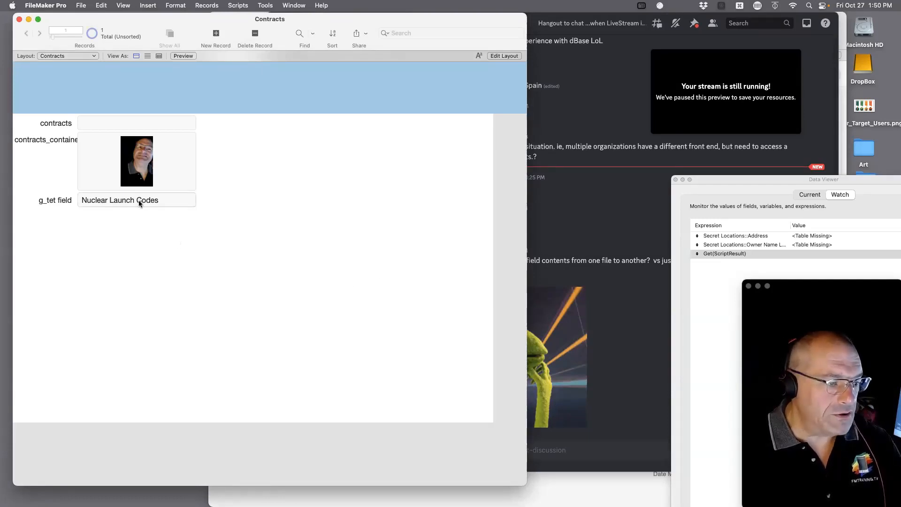
left_click(572, 261)
left_click_drag(601, 22, 596, 182)
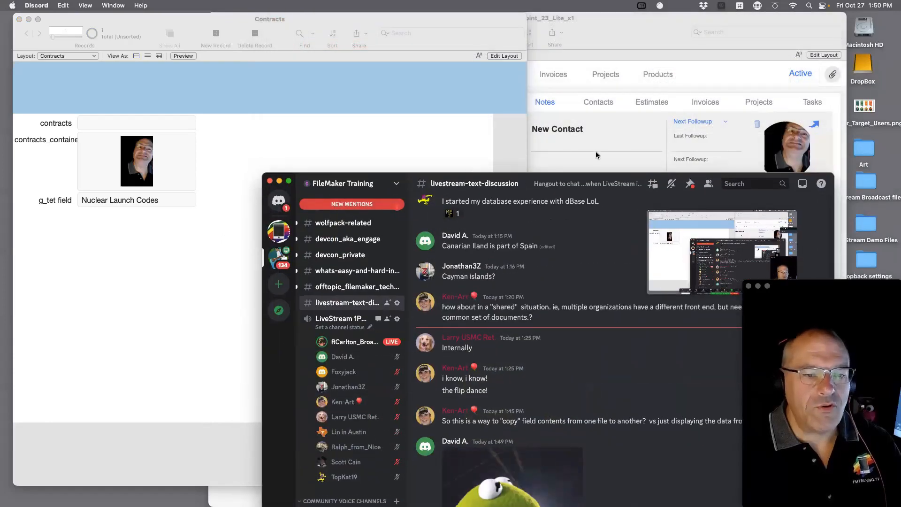
left_click(596, 154)
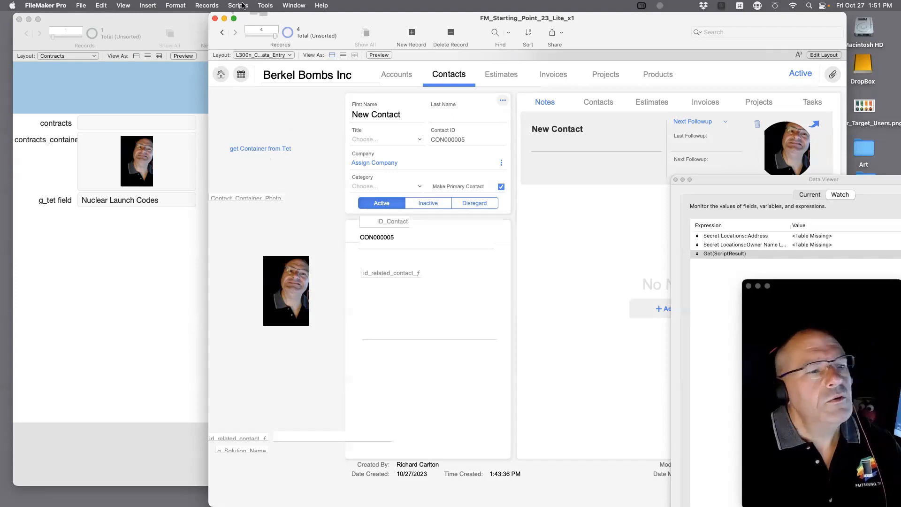
Delete the AAAAAAAAAA table occurrence from the Manage Database relationships graph and confirm with OK.
left_click(82, 5)
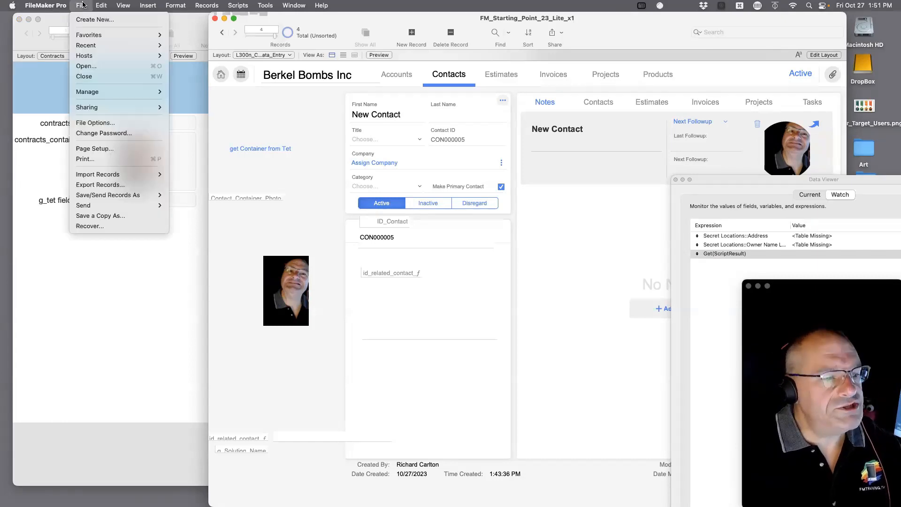
left_click(296, 244)
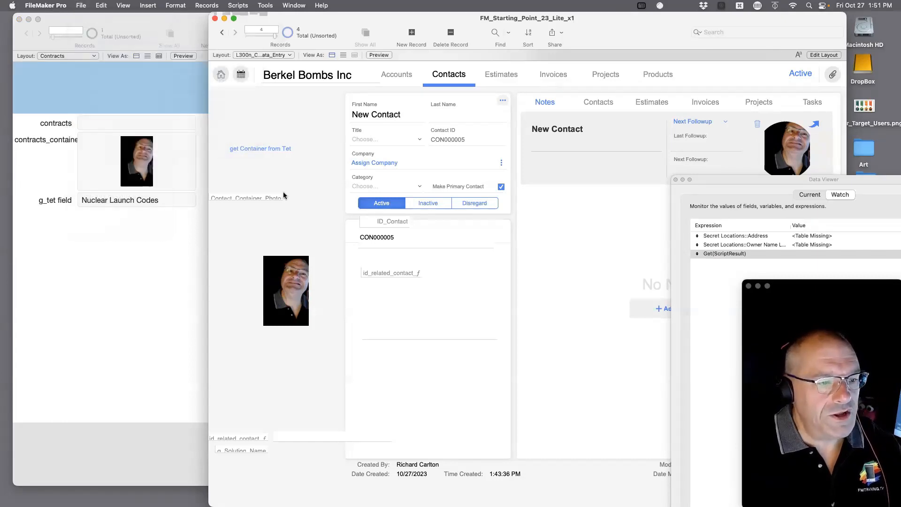
left_click(81, 6)
mouse_move(155, 91)
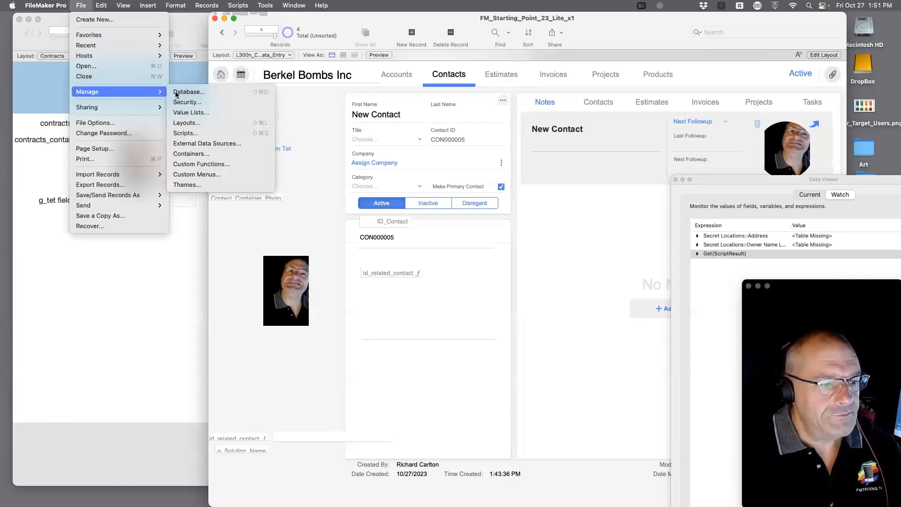
left_click(201, 93)
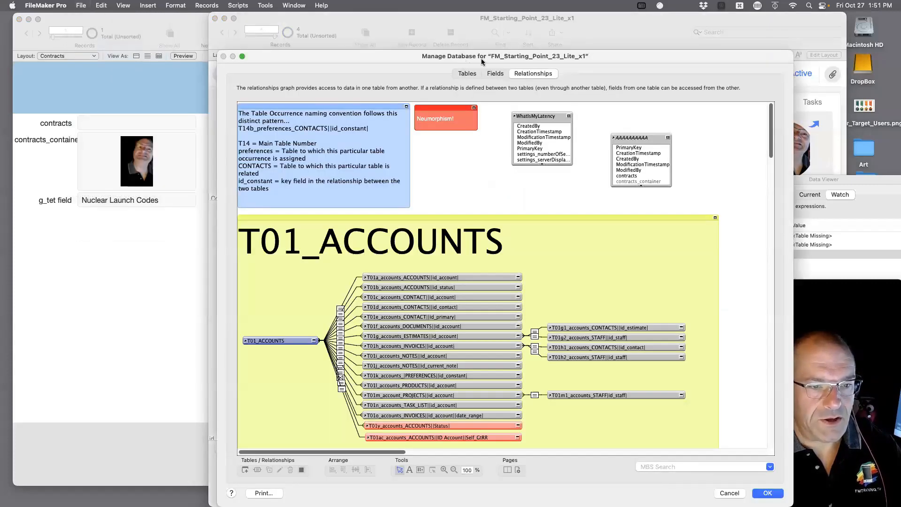
left_click(630, 141)
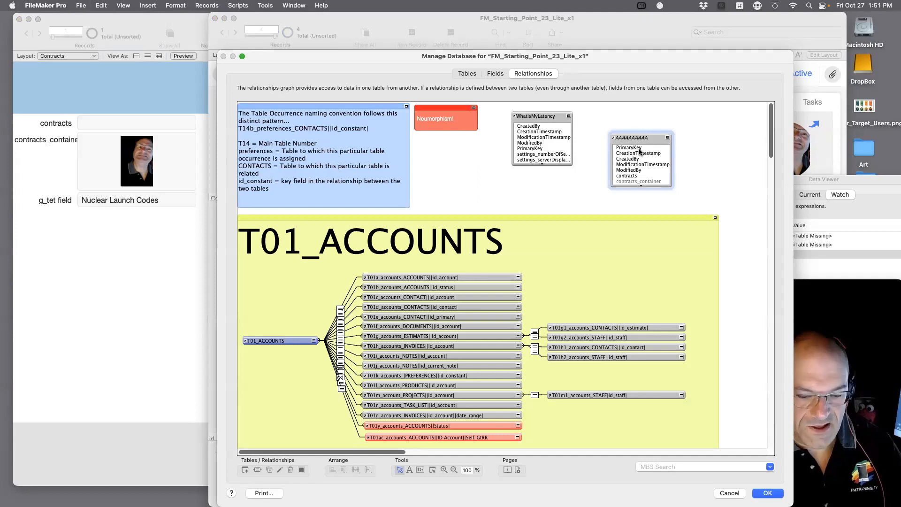
key("Delete")
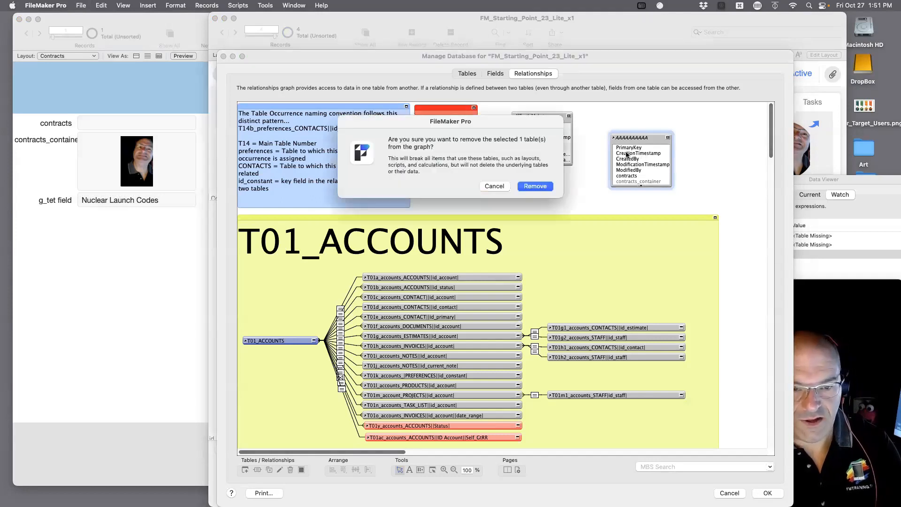
left_click(535, 186)
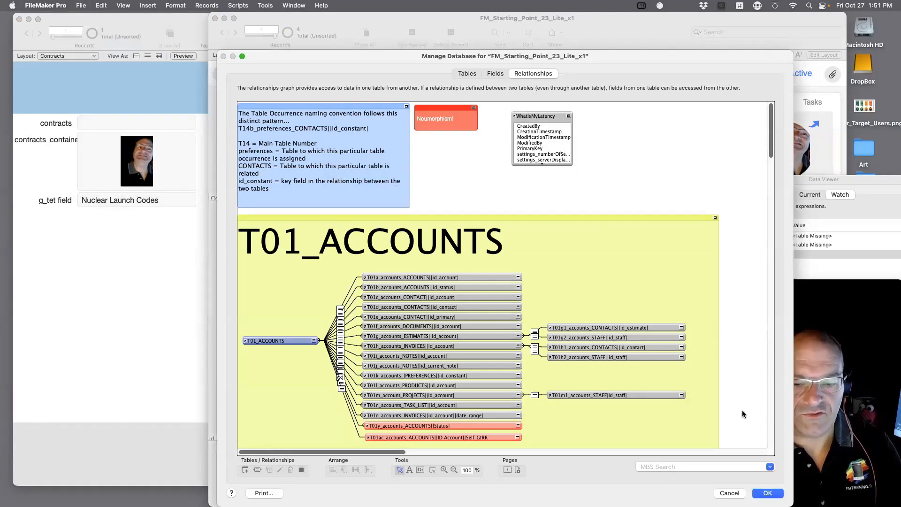
left_click(768, 493)
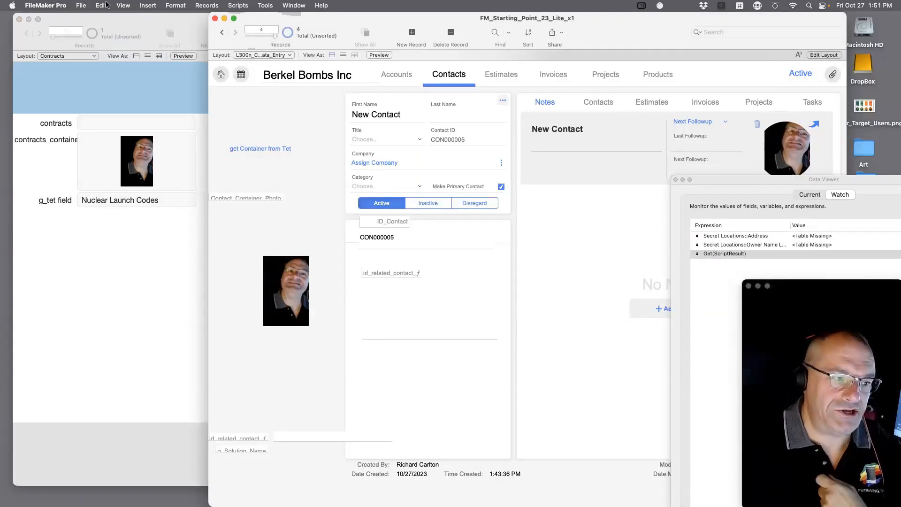
Delete the FMSP_Public, FMSP_News and FM Gallery external data sources, keeping only Container tet.
left_click(72, 5)
mouse_move(80, 6)
mouse_move(112, 91)
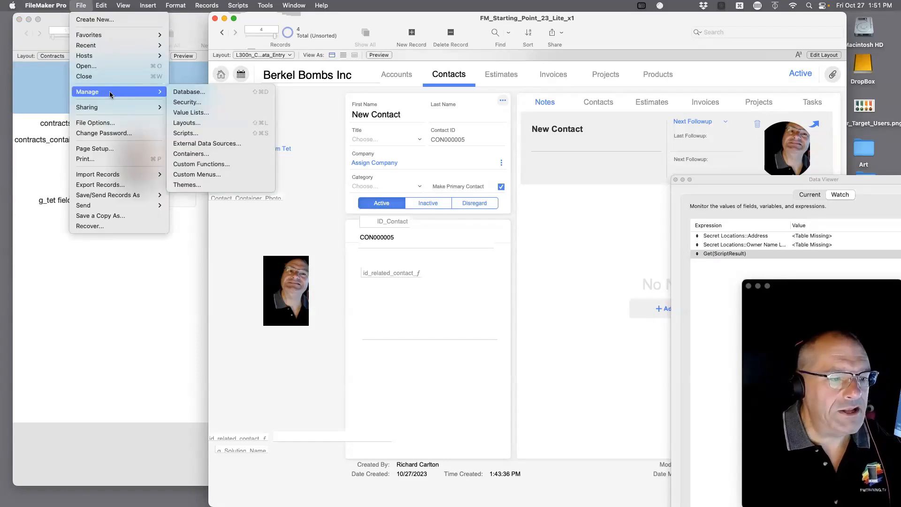
left_click(202, 147)
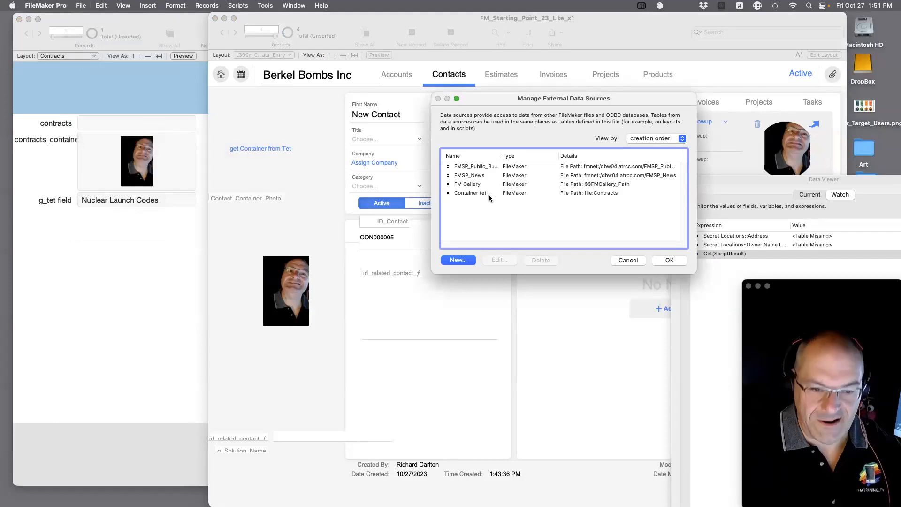
left_click(544, 175)
left_click(537, 191)
left_click(526, 169)
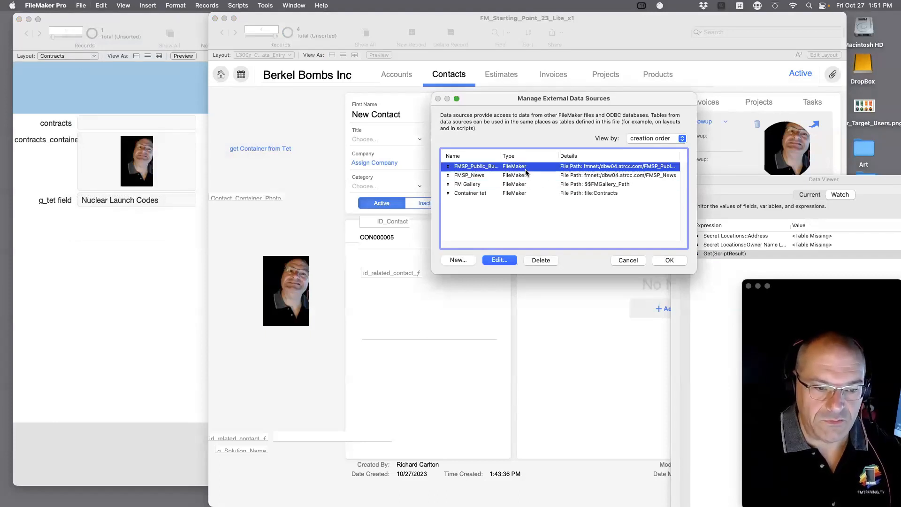
left_click(524, 178, "shift")
left_click(524, 184, "shift")
left_click(540, 260)
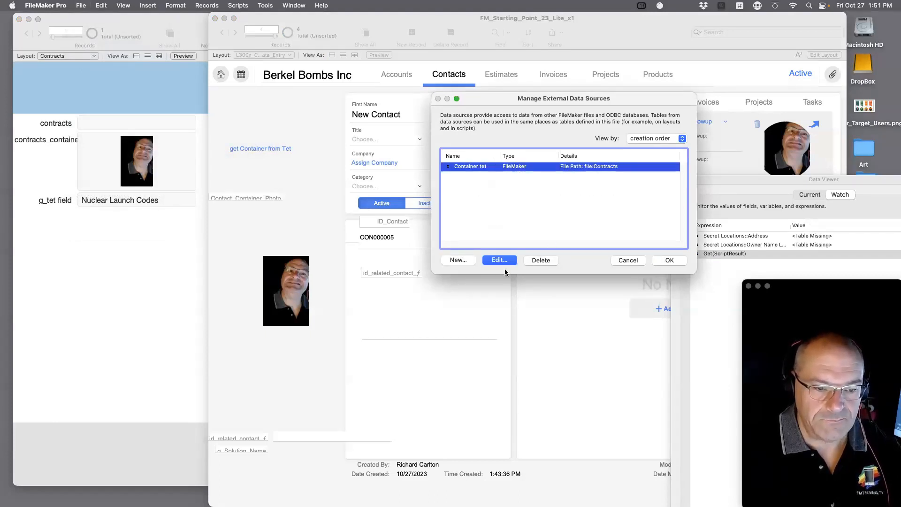
left_click(668, 260)
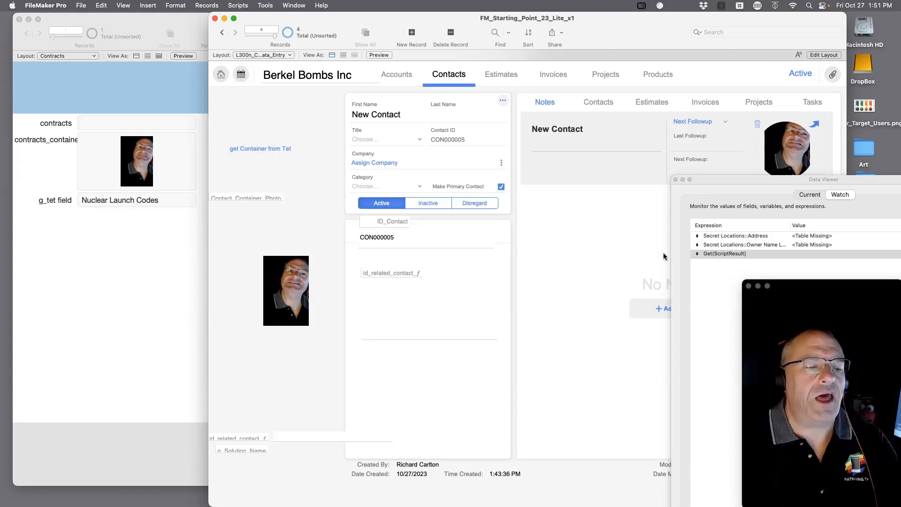
Clear the contact photo, refetch it with 'get Container from Tet', and rearrange the windows.
left_click(288, 291)
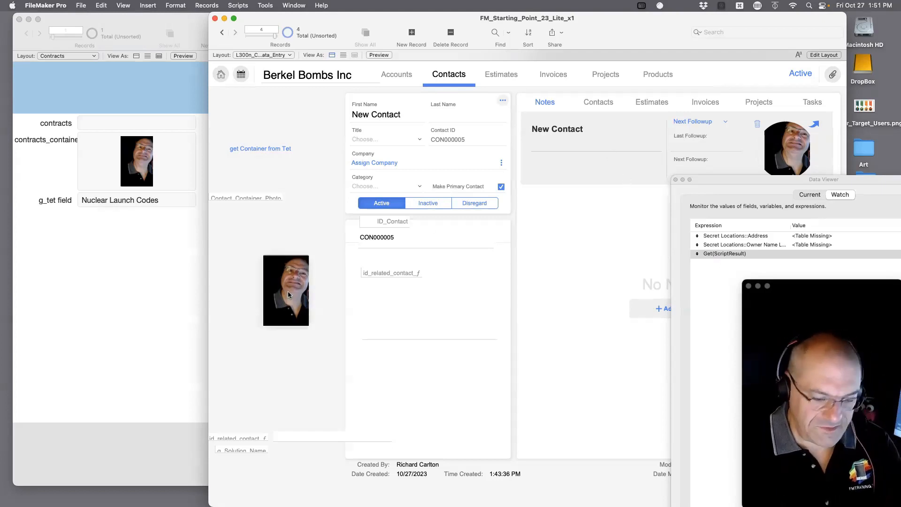
key("Delete")
left_click(280, 149)
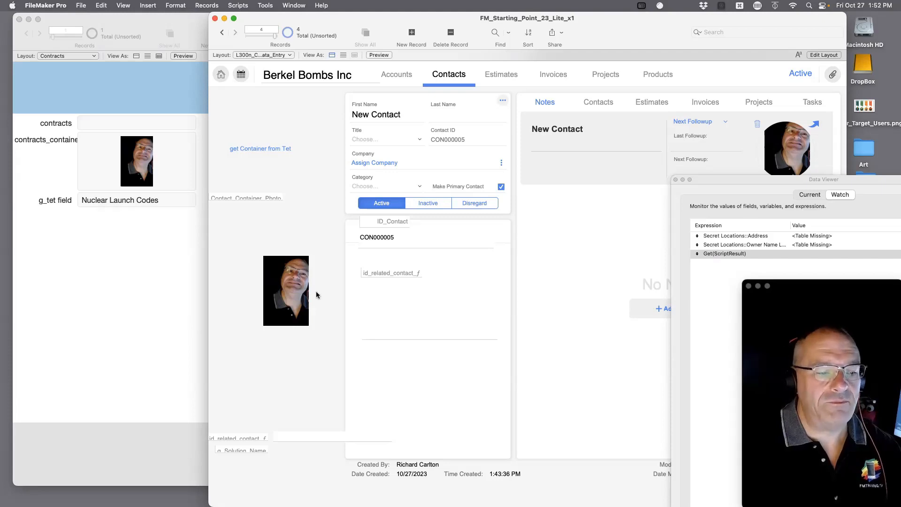
left_click(171, 27)
left_click_drag(171, 27, 136, 315)
left_click(333, 217)
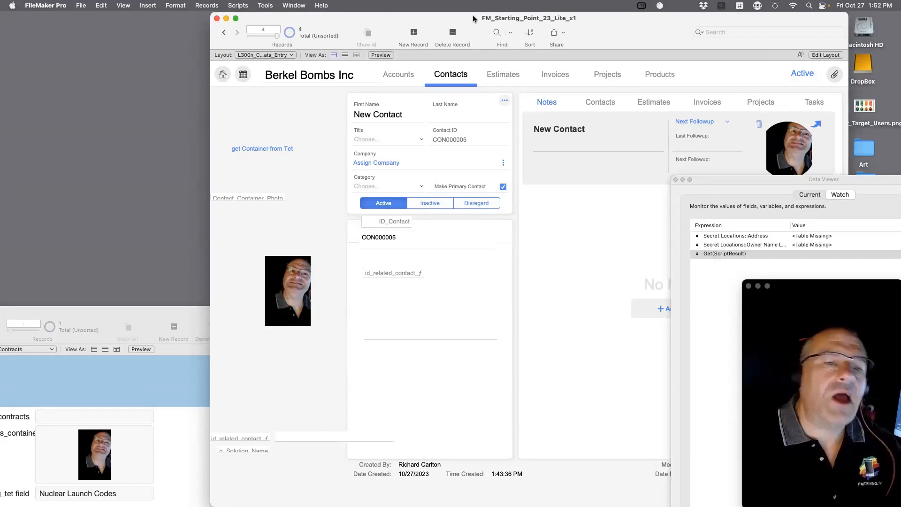
left_click_drag(489, 23, 551, 23)
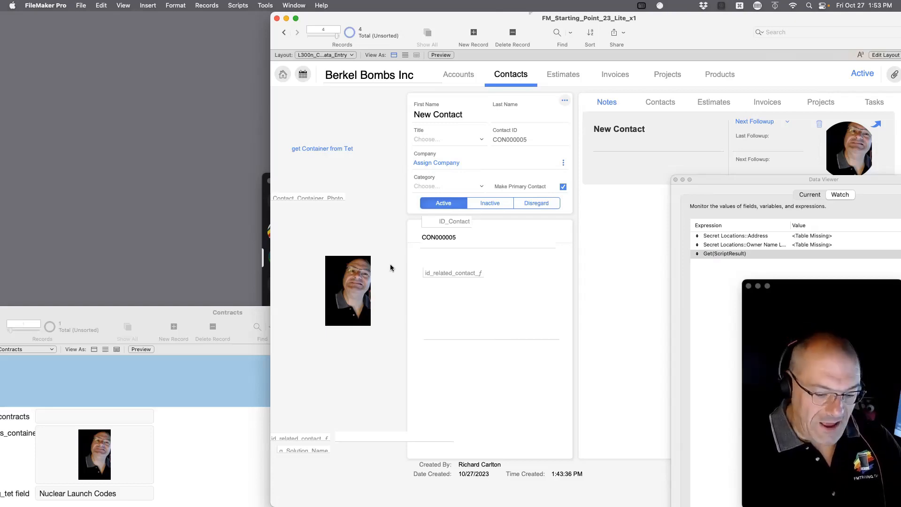
Enter Layout mode, select Contact_Container_Photo, and open Manage External Data Sources.
key("super+l")
left_click_drag(240, 300, 235, 254)
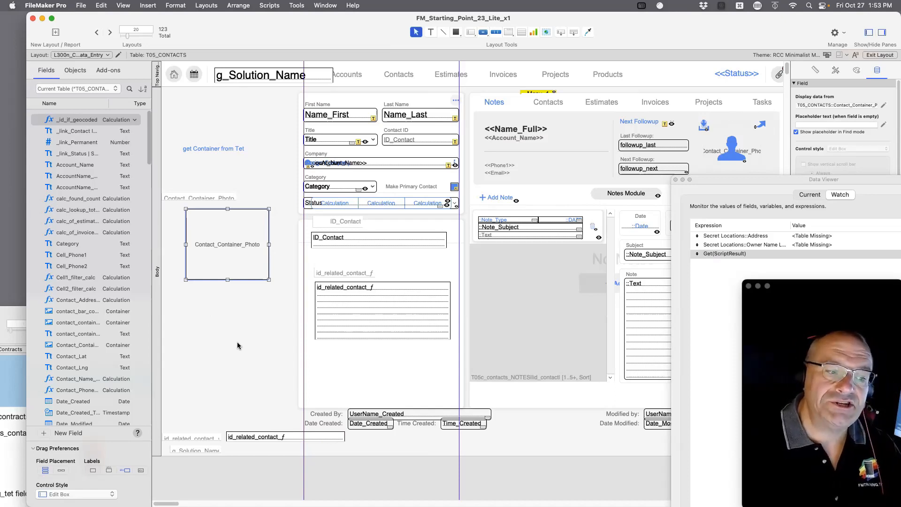
left_click_drag(247, 38, 375, 38)
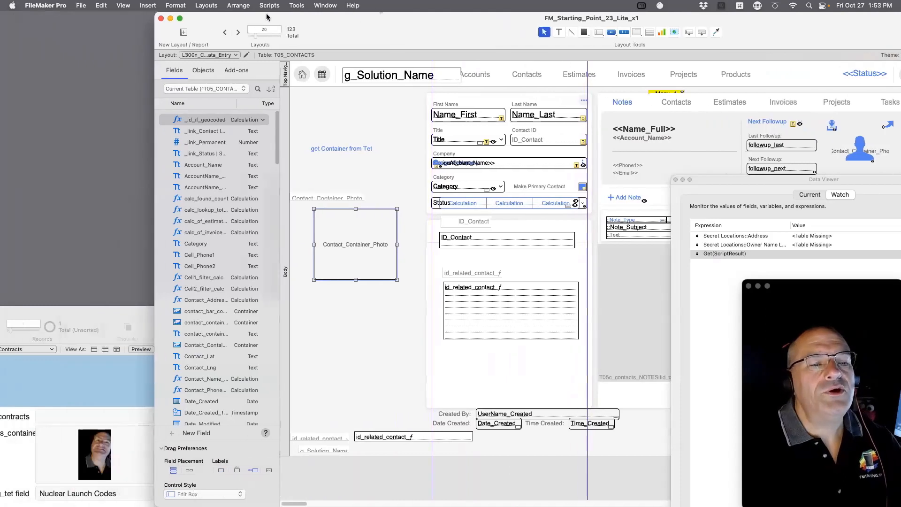
left_click(81, 5)
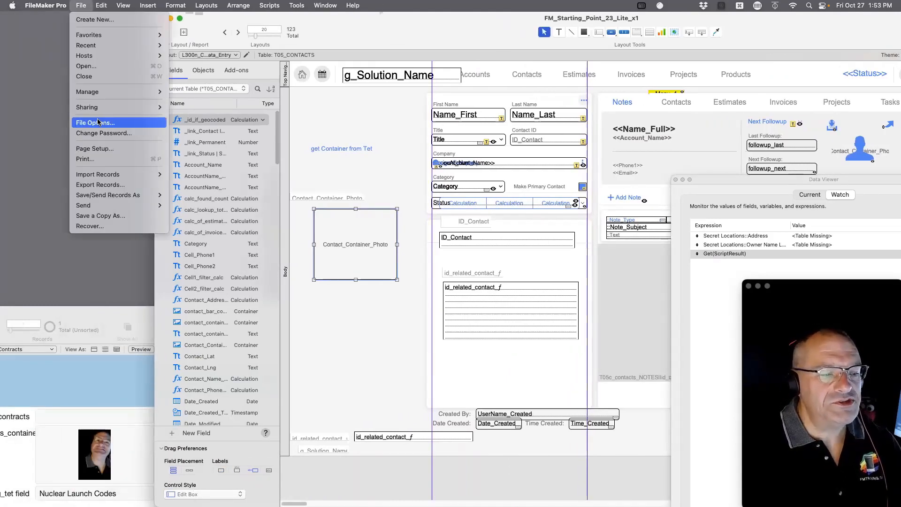
mouse_move(98, 91)
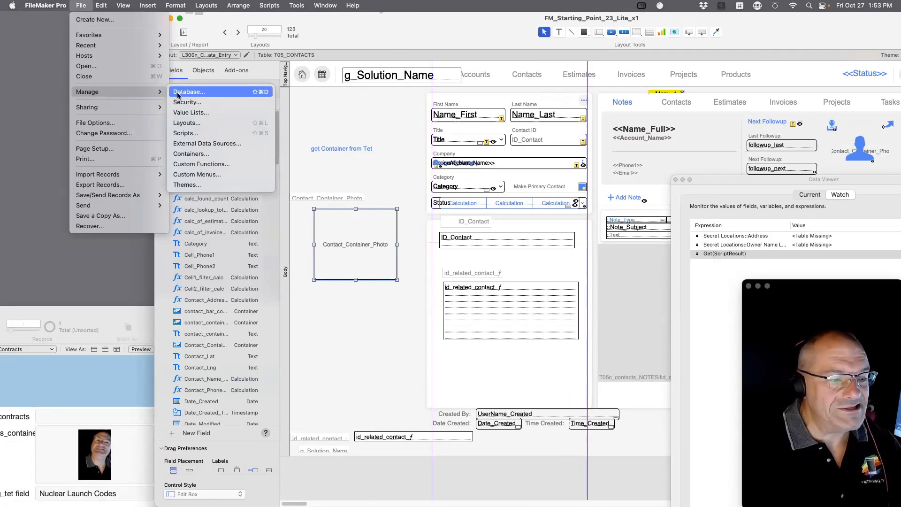
left_click(191, 145)
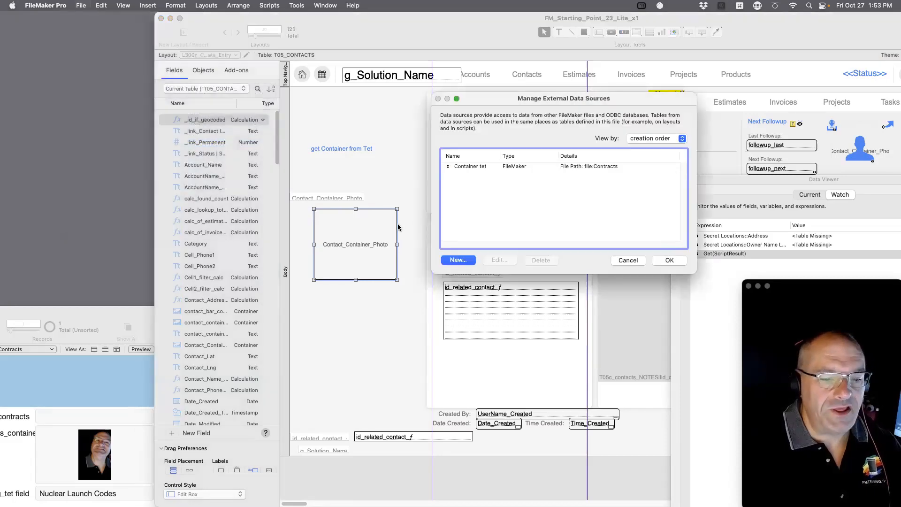
Edit the Container tet data source and enter $$doggy_path_1 as its file path.
left_click(590, 167)
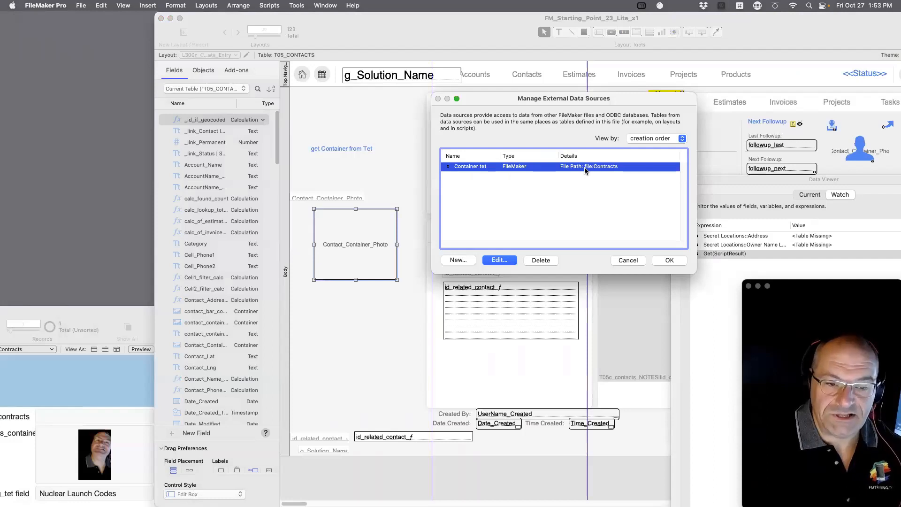
left_click(513, 260)
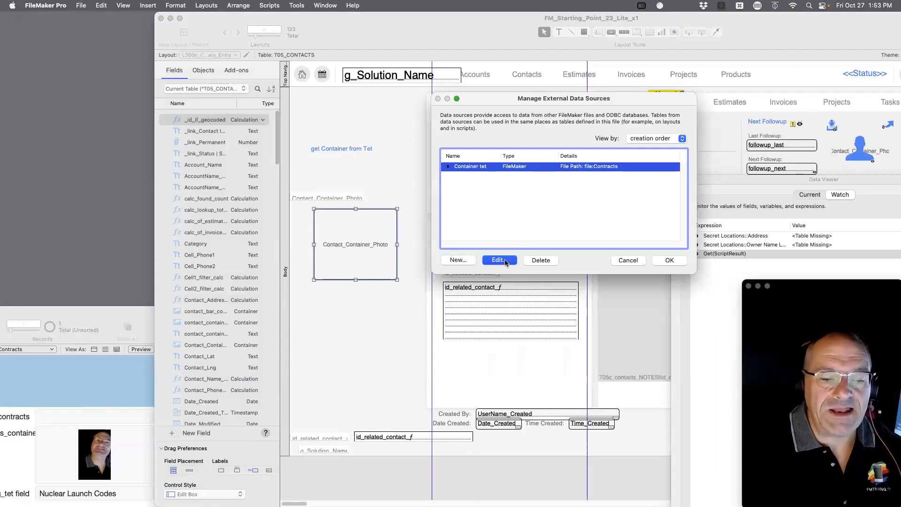
key("Tab")
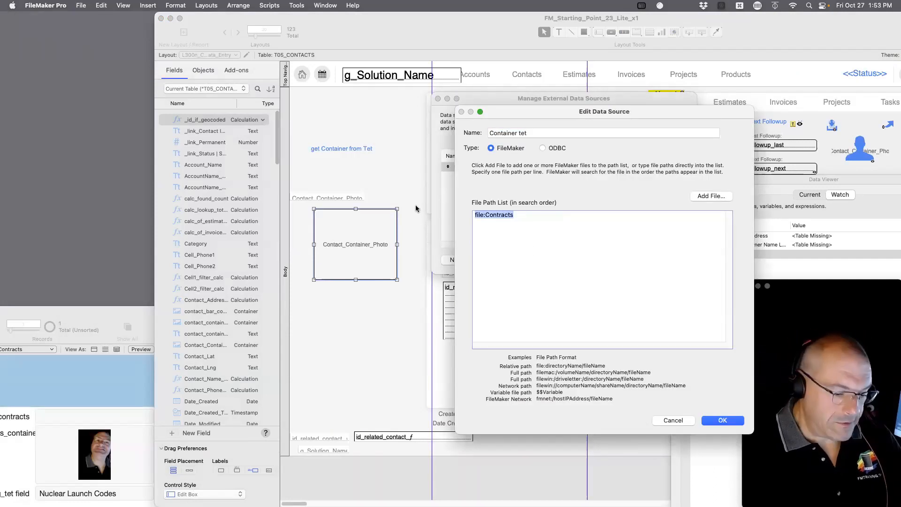
type("$$")
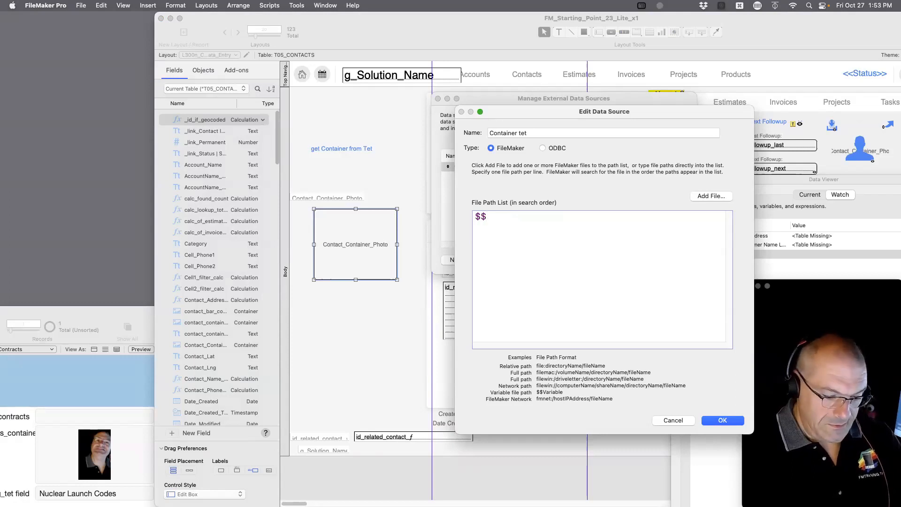
type("doggy_path_1")
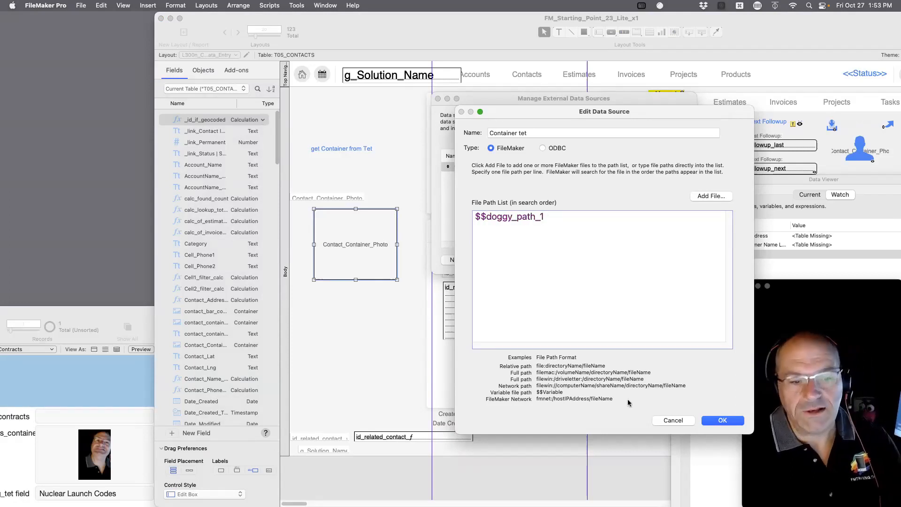
Confirm the Edit Data Source dialog with Container tet's path set to $$doggy_path_1.
left_click(723, 420)
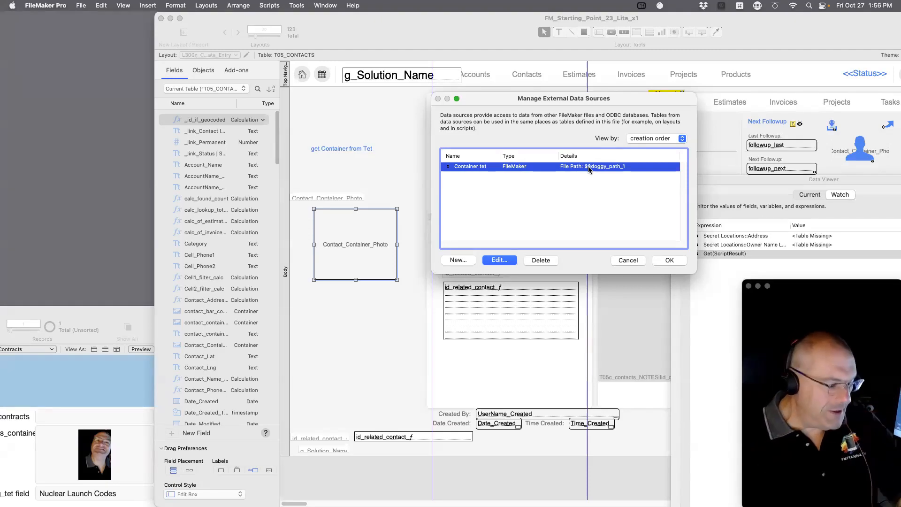
Switch to Safari showing the Webinar_Target_Users.png chart.
key("super+Tab")
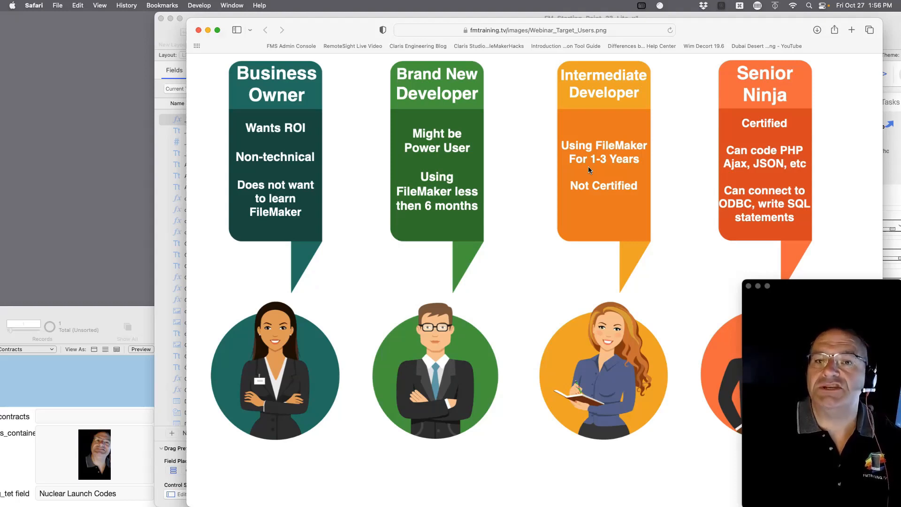
Zoom the Safari window smaller into the lower right beside FileMaker's data source list.
double_click(344, 30)
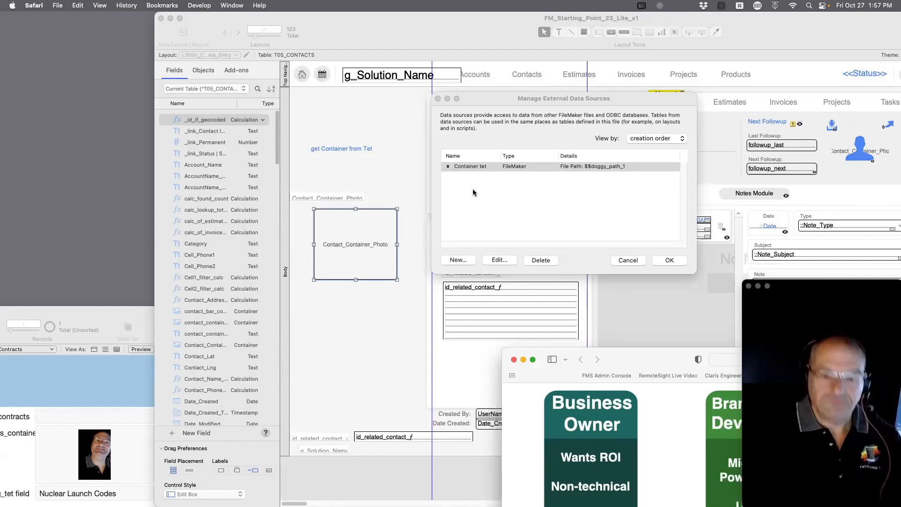
Cancel Manage External Data Sources and discard the $$doggy_path_1 change.
left_click(118, 313)
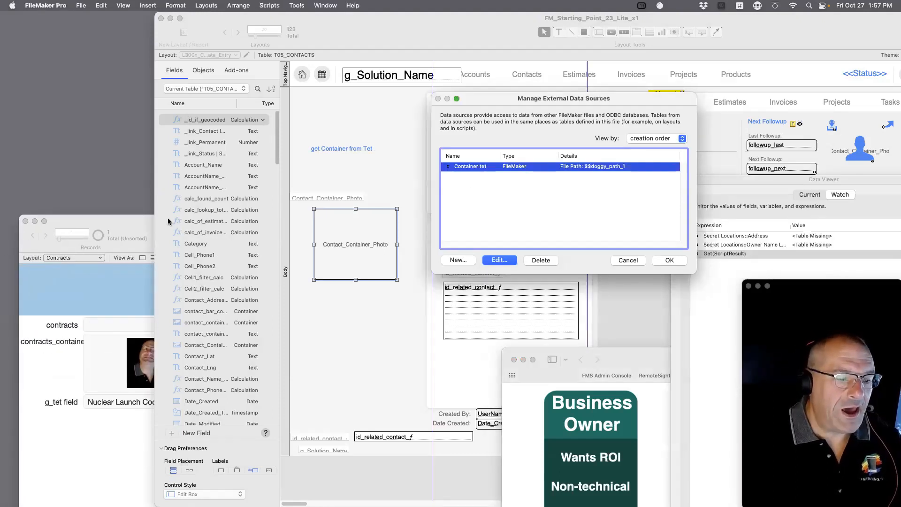
left_click(623, 260)
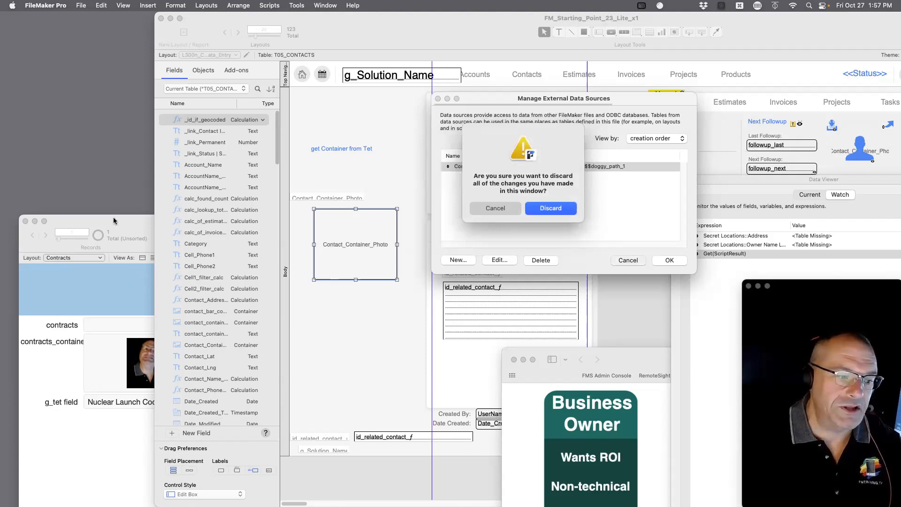
left_click_drag(143, 221, 125, 5)
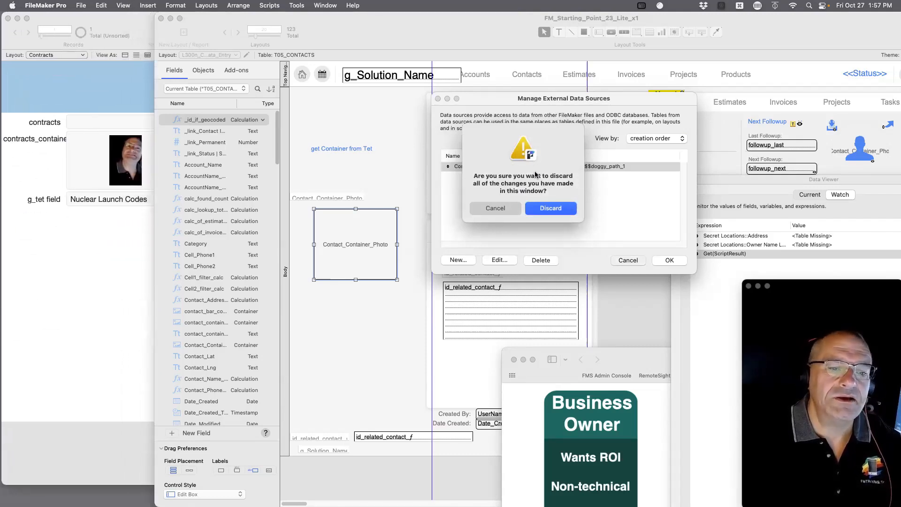
left_click(548, 212)
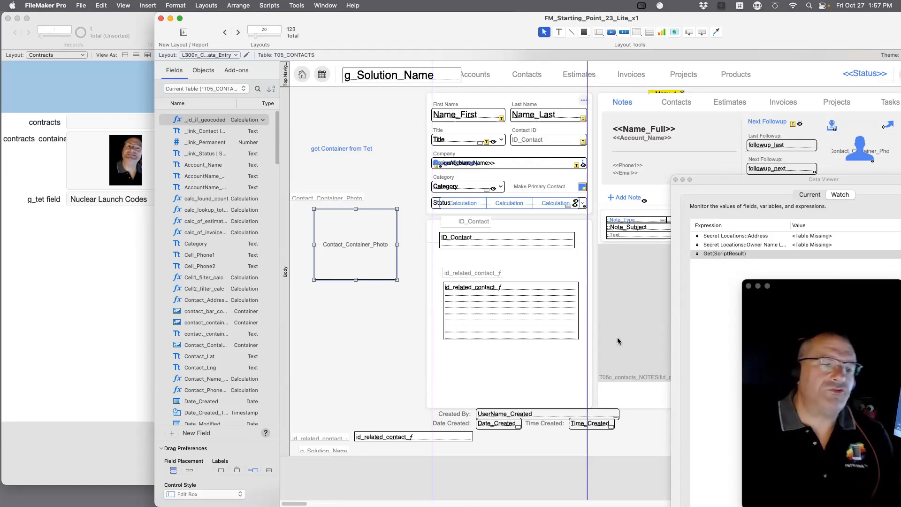
Narrow the Contracts window, then clear the photo from the contact's container field in Browse mode.
left_click(412, 171)
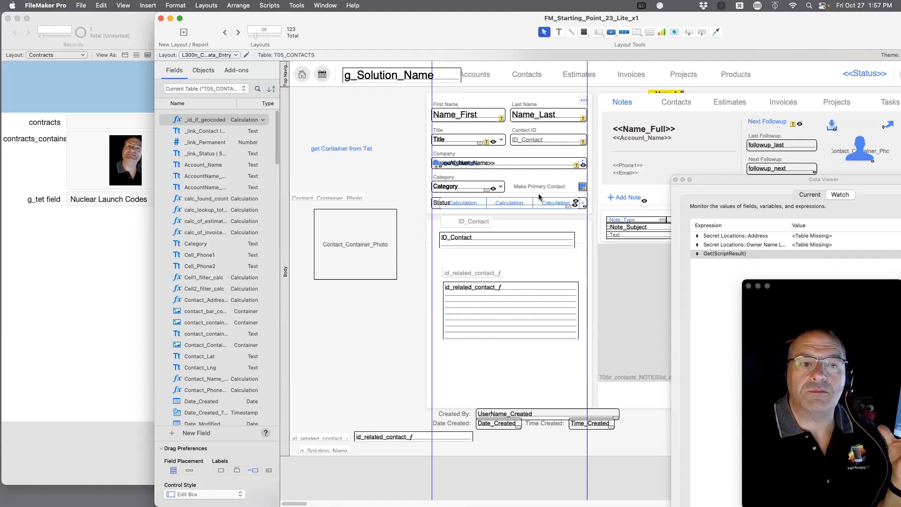
left_click(125, 234)
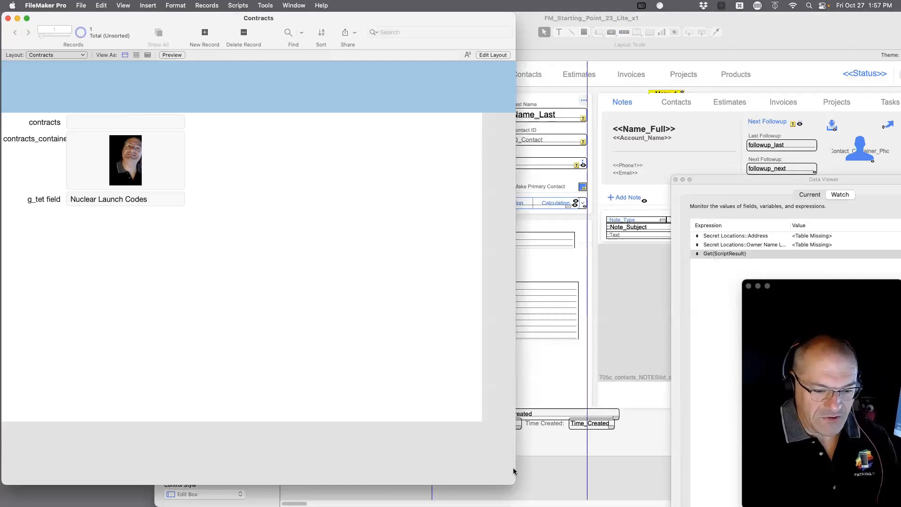
left_click_drag(515, 484, 262, 506)
left_click(358, 359)
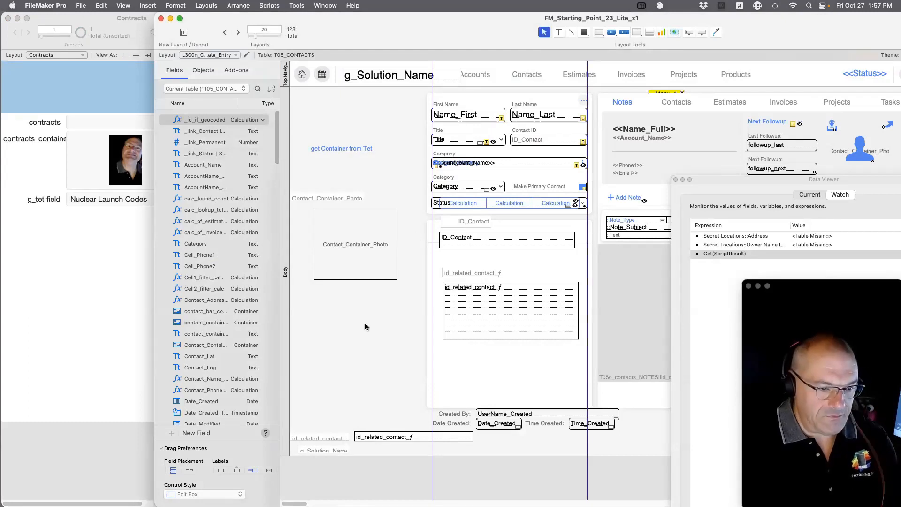
key("super+b")
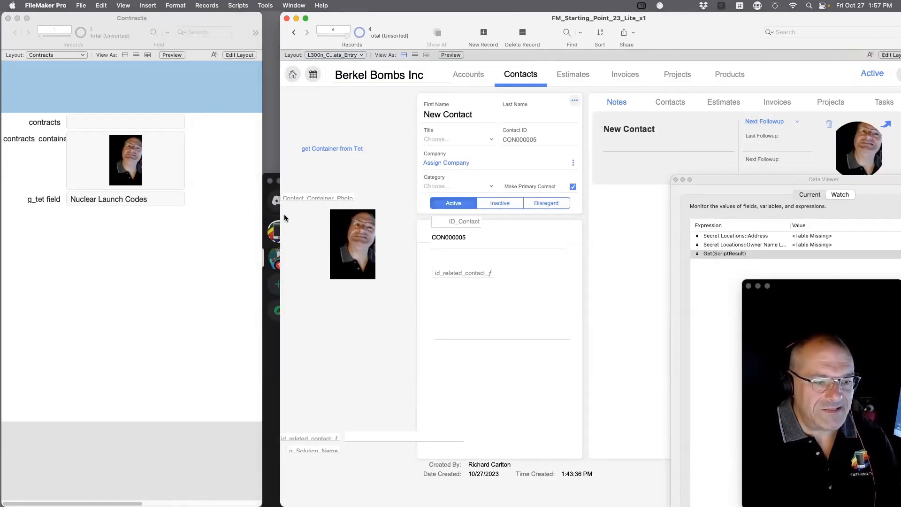
key("Delete")
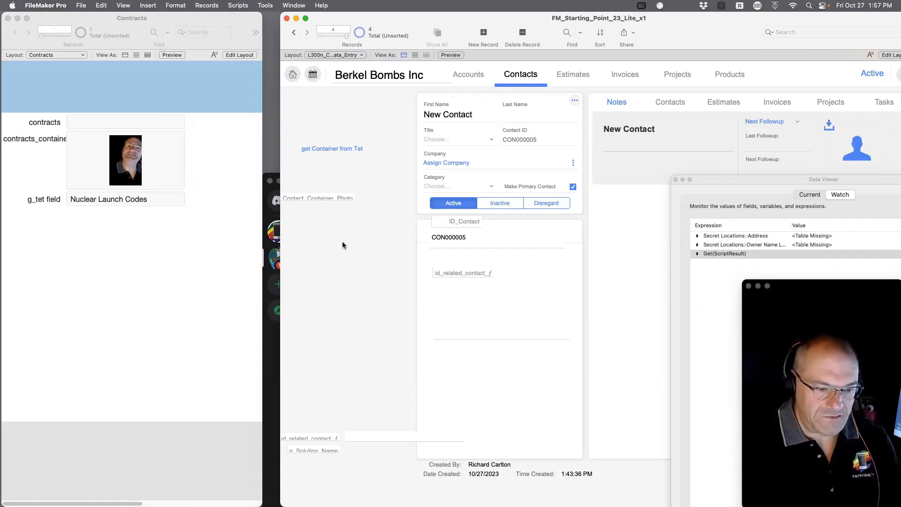
Bring the main contacts window forward and switch it to Layout mode.
left_click(216, 159)
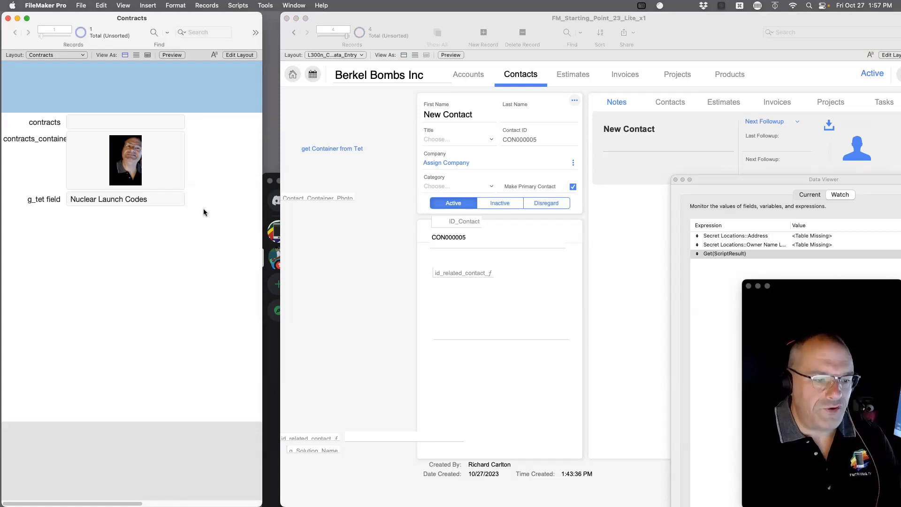
left_click(336, 249)
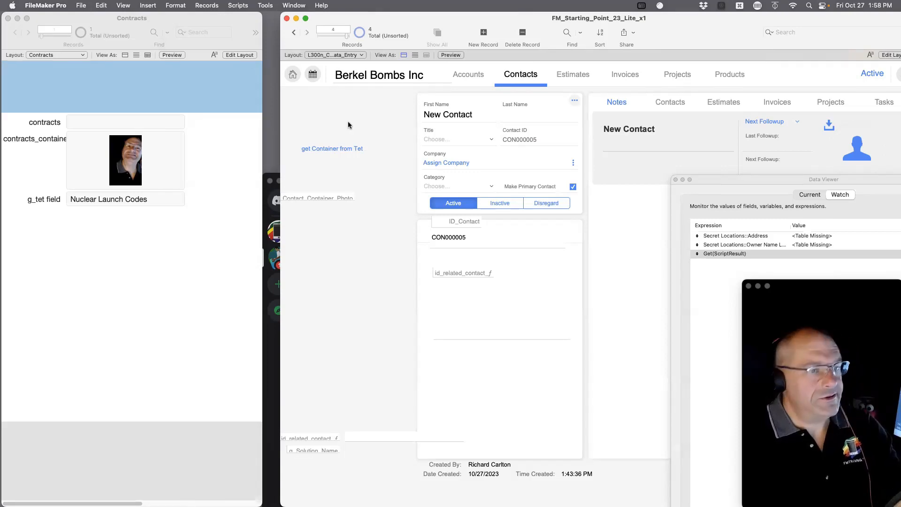
key("super+l")
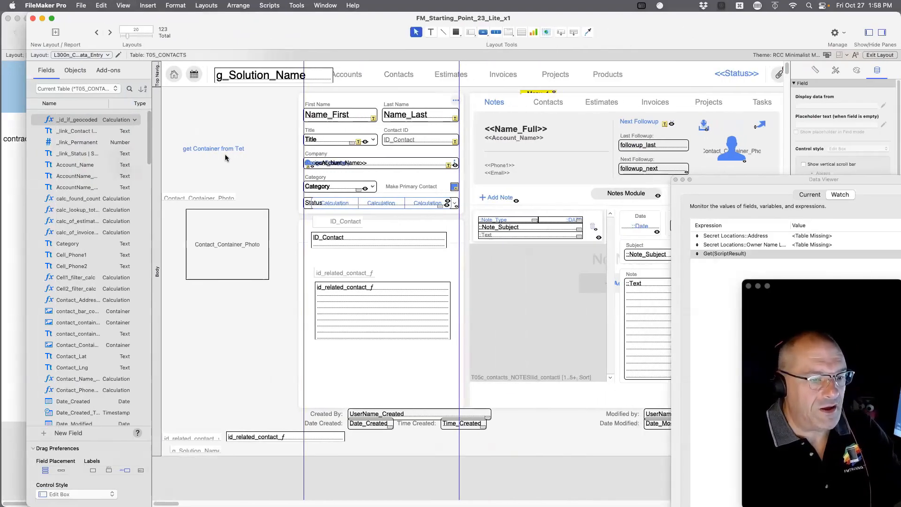
Review Container tet's Copy Container script, then cancel, keeping the button on Grab Image from tet.
left_click(225, 155)
double_click(226, 155)
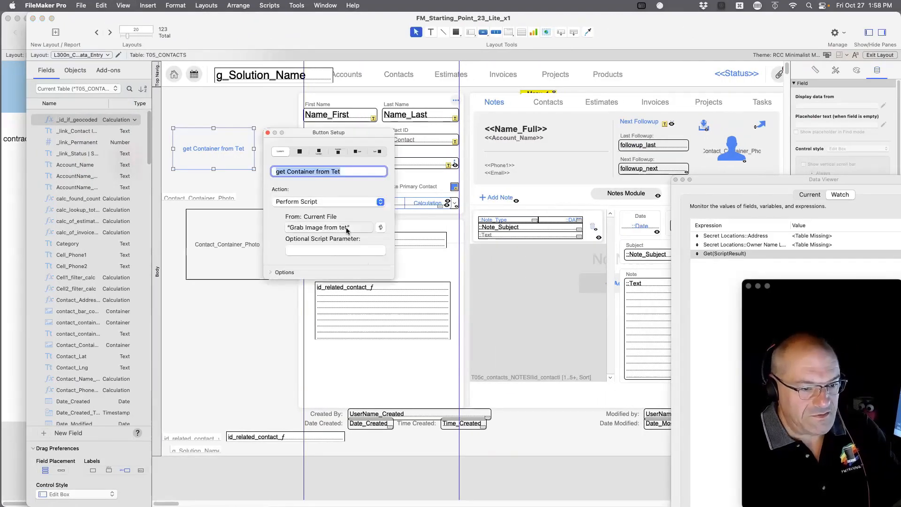
left_click(381, 228)
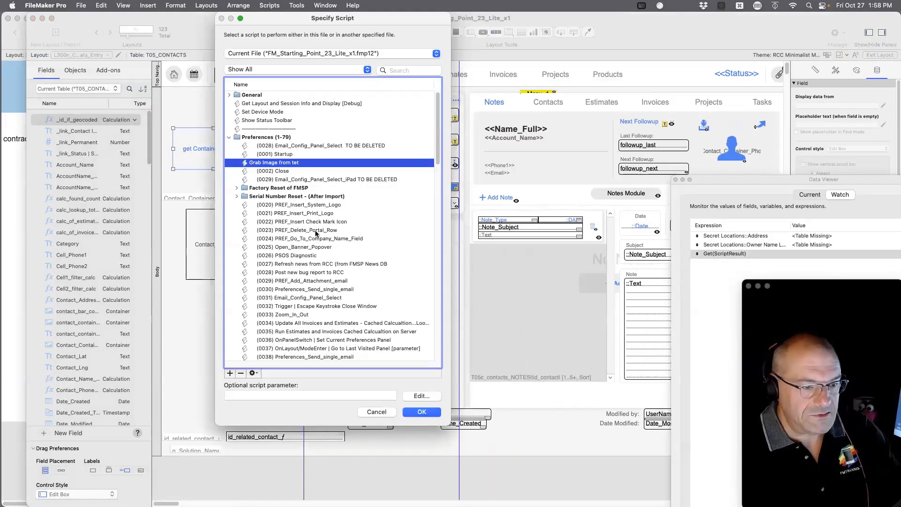
left_click(325, 54)
left_click(324, 72)
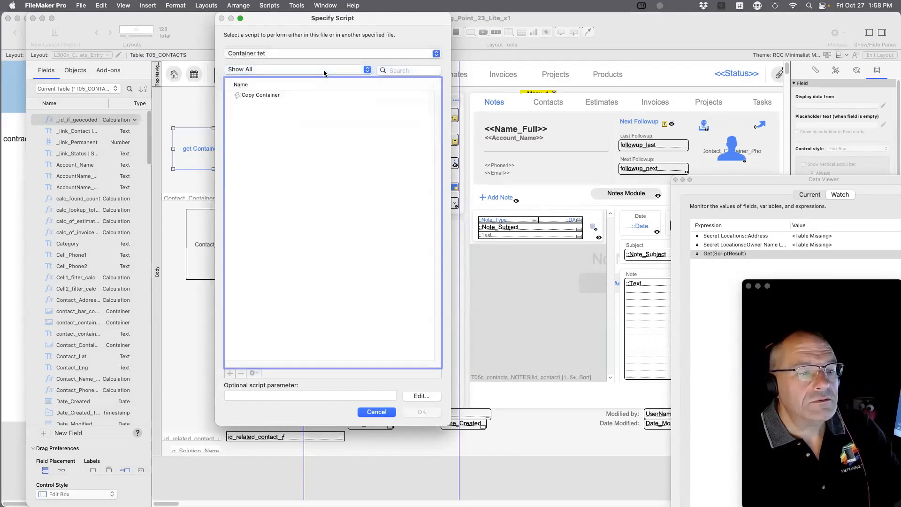
left_click(261, 95)
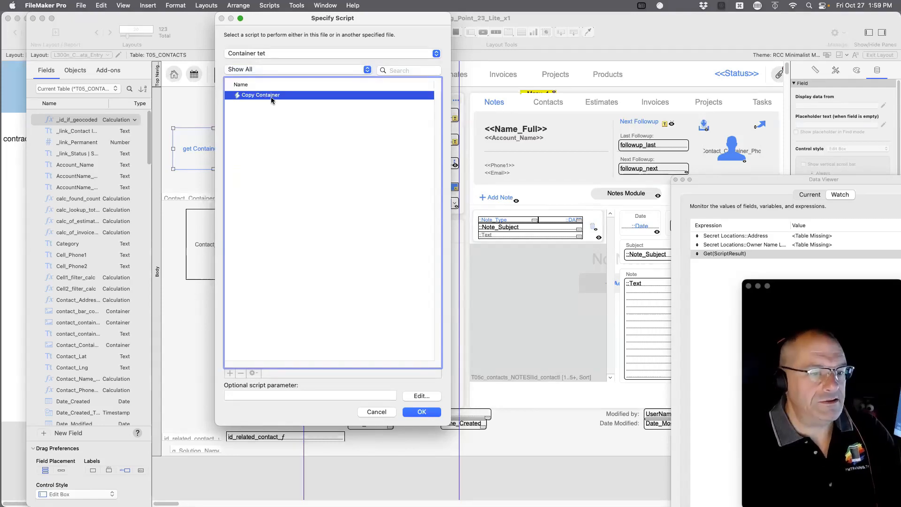
left_click(383, 415)
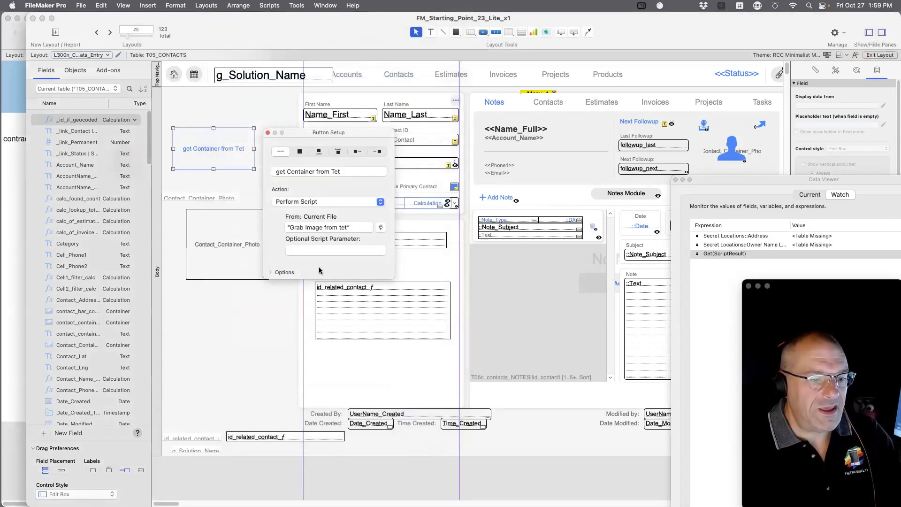
left_click(268, 134)
Move the button higher and append 'from A' to its label.
left_click_drag(214, 148, 235, 119)
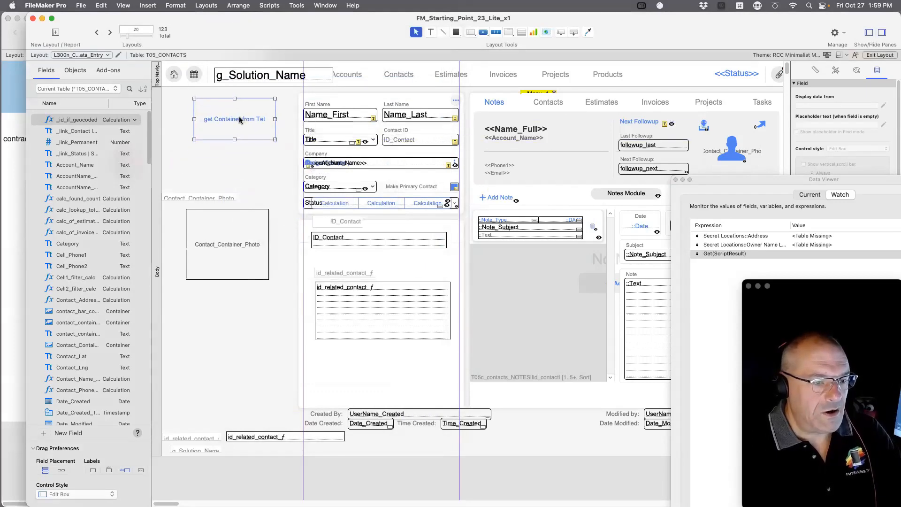
double_click(234, 119)
left_click(367, 141)
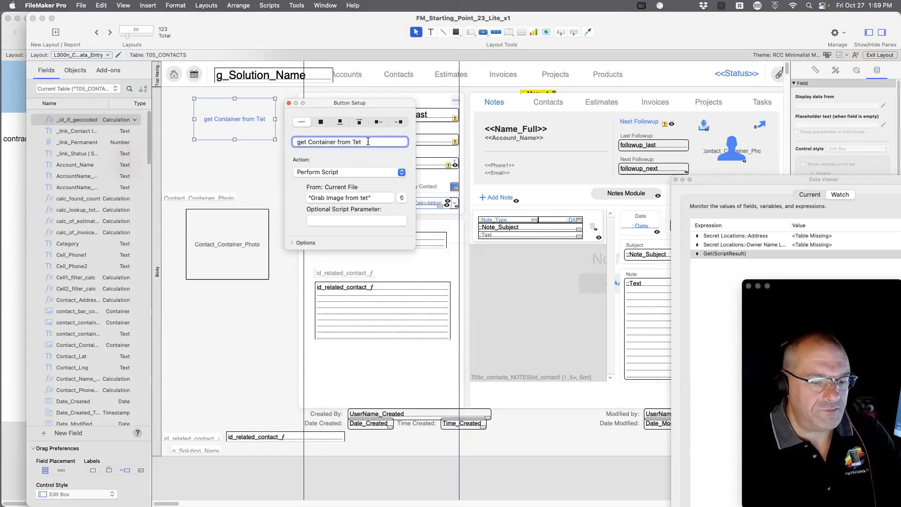
type("from A")
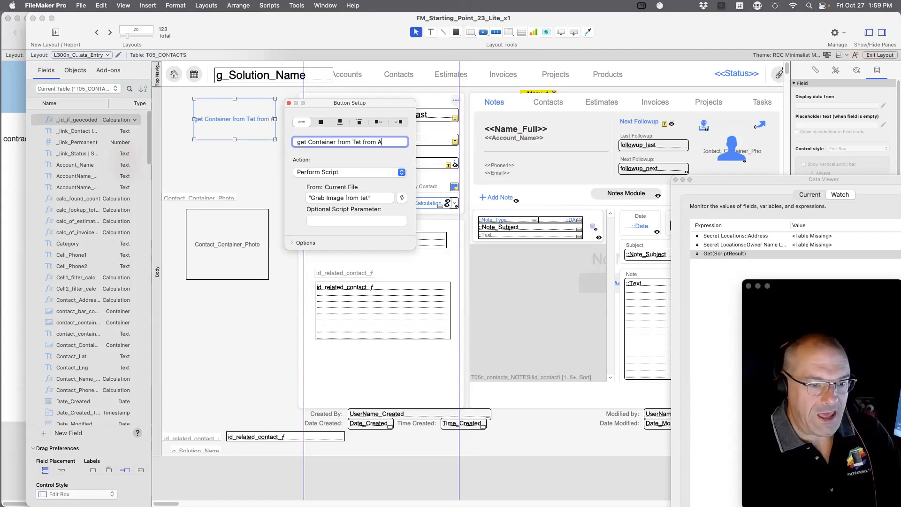
left_click(281, 158)
Shorten the button, duplicate it below, and relabel the copy 'get Container from Tet directly'.
left_click(240, 131)
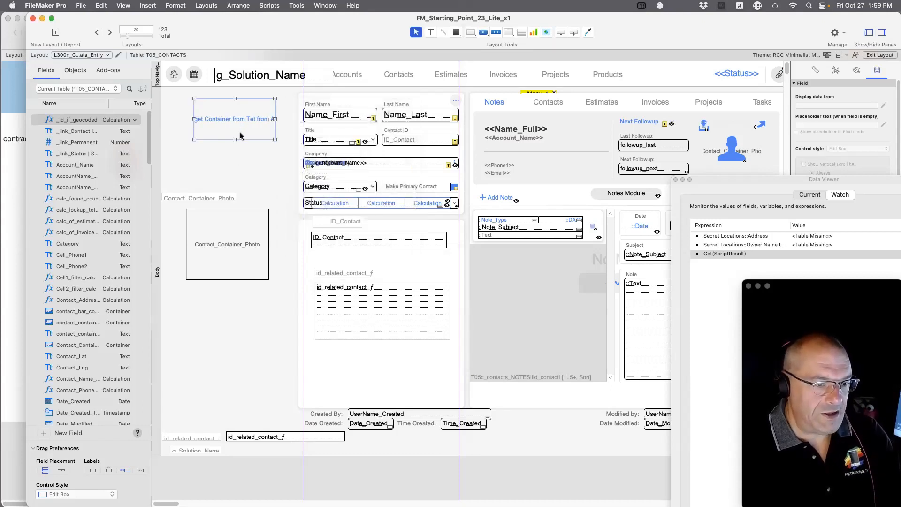
mouse_move(235, 139)
left_mouse_down()
mouse_move(238, 119)
mouse_move(235, 149)
left_mouse_up()
key("super+d")
double_click(246, 149)
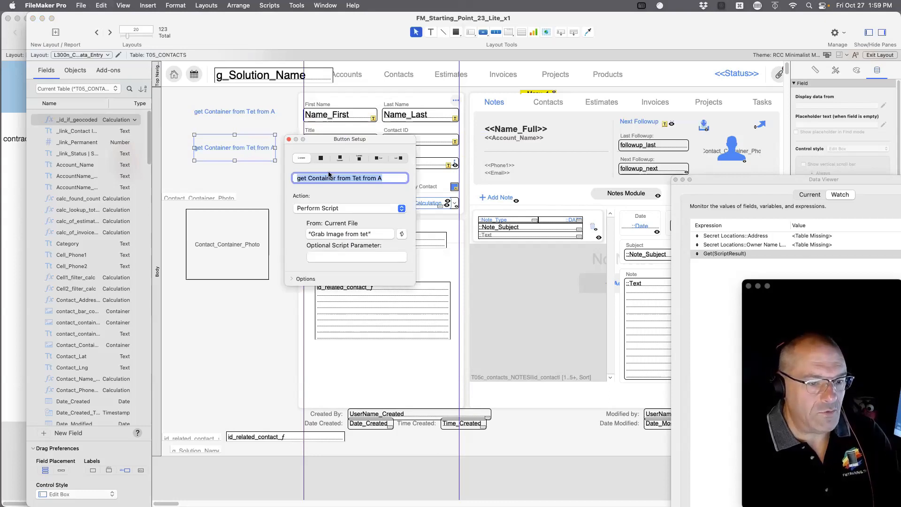
left_click(359, 178)
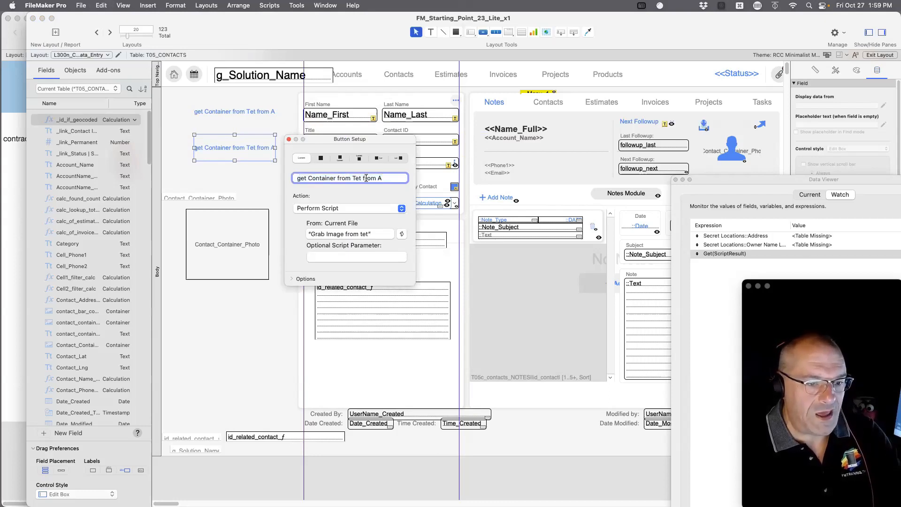
left_click_drag(364, 178, 419, 181)
type("direc")
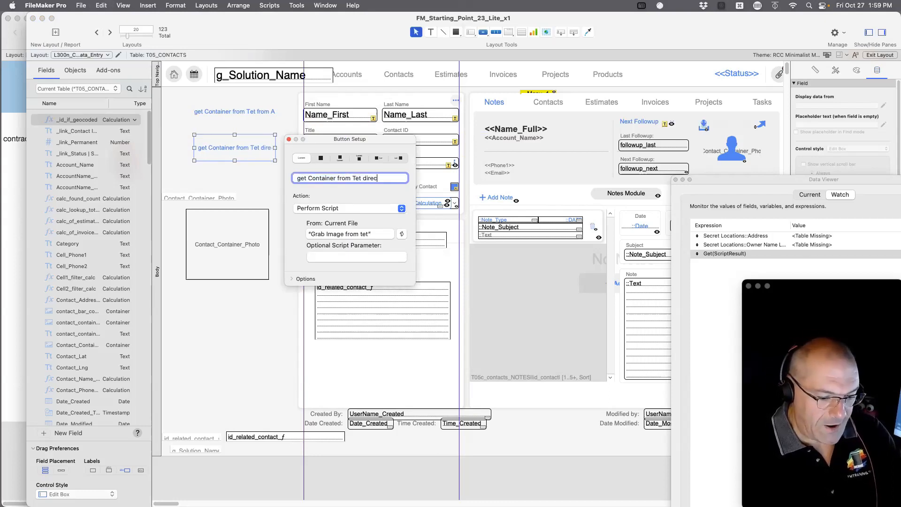
type("tly")
left_click(243, 183)
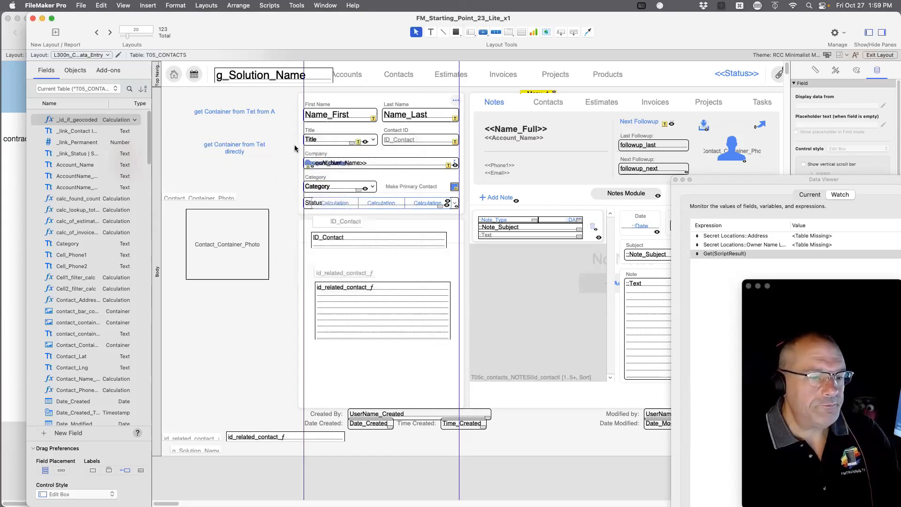
Set the directly button to run Copy Container from the Container tet file.
double_click(242, 149)
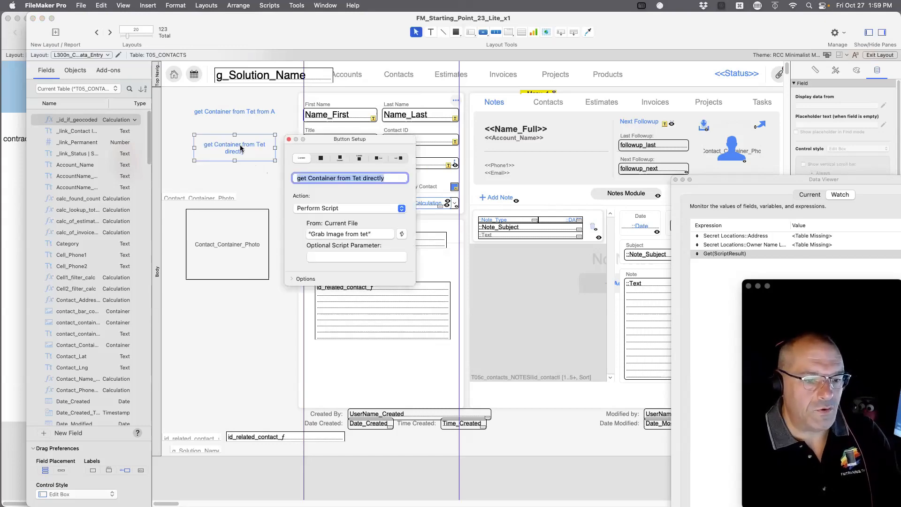
left_click(400, 234)
left_click(314, 53)
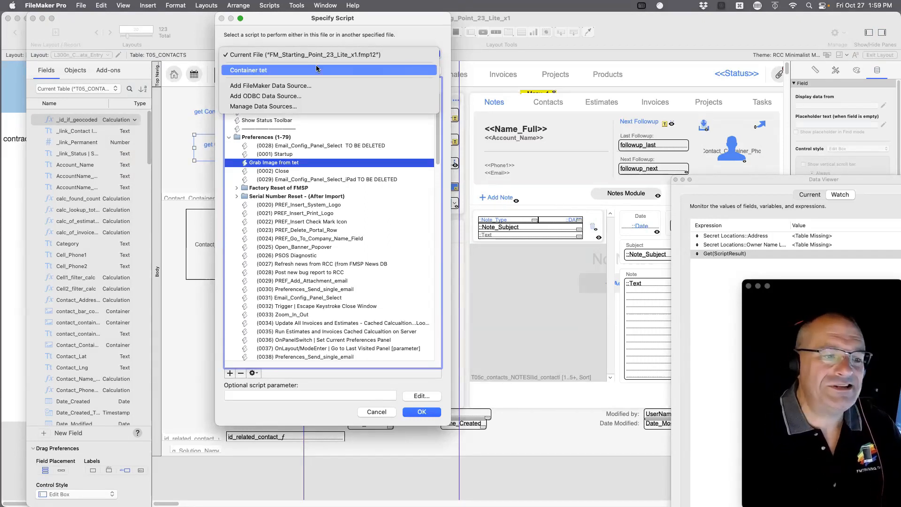
left_click(317, 69)
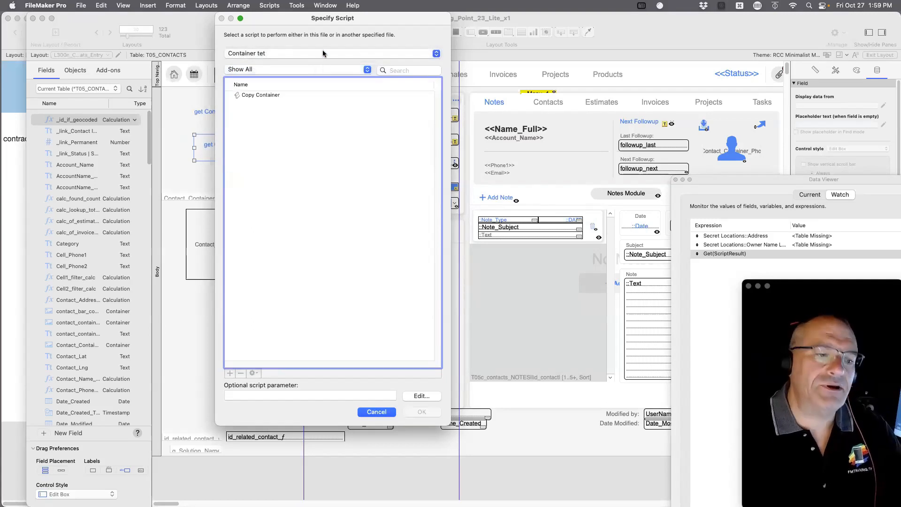
left_click(269, 97)
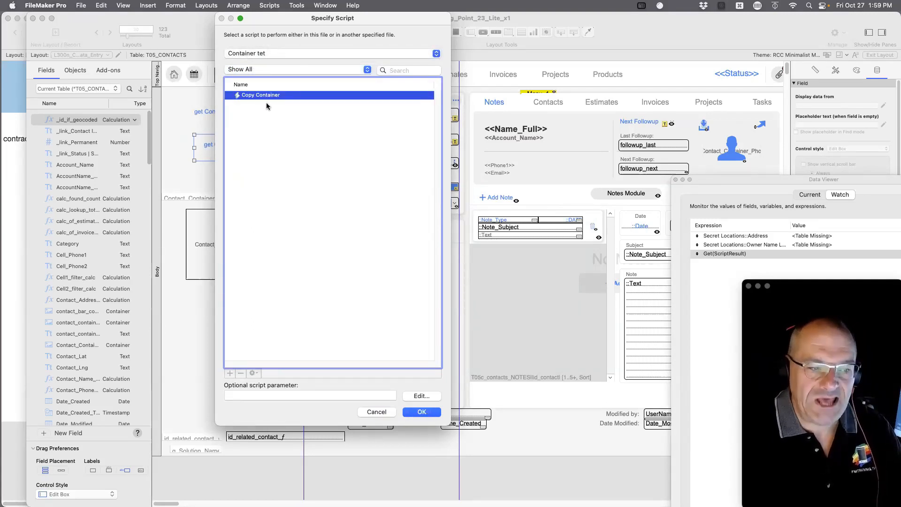
left_click(422, 412)
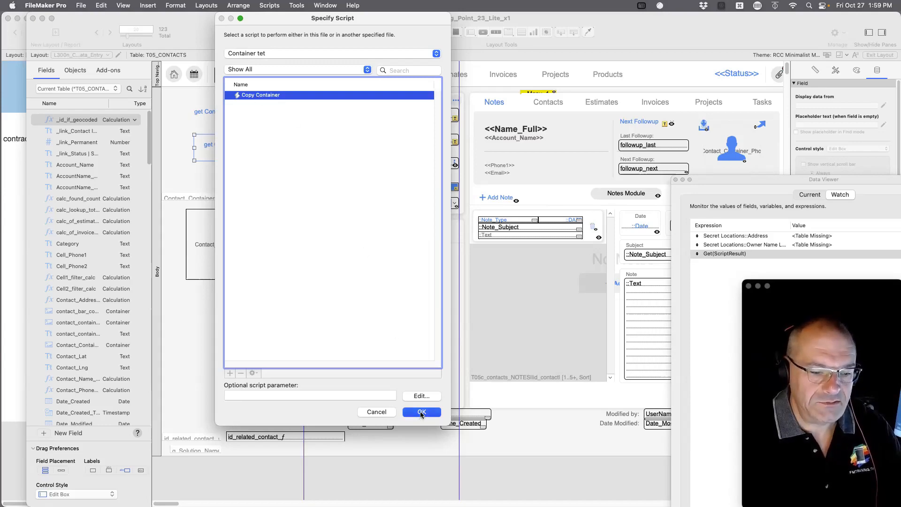
Return to Browse mode and try the 'get Container from Tet directly' button.
left_click(289, 139)
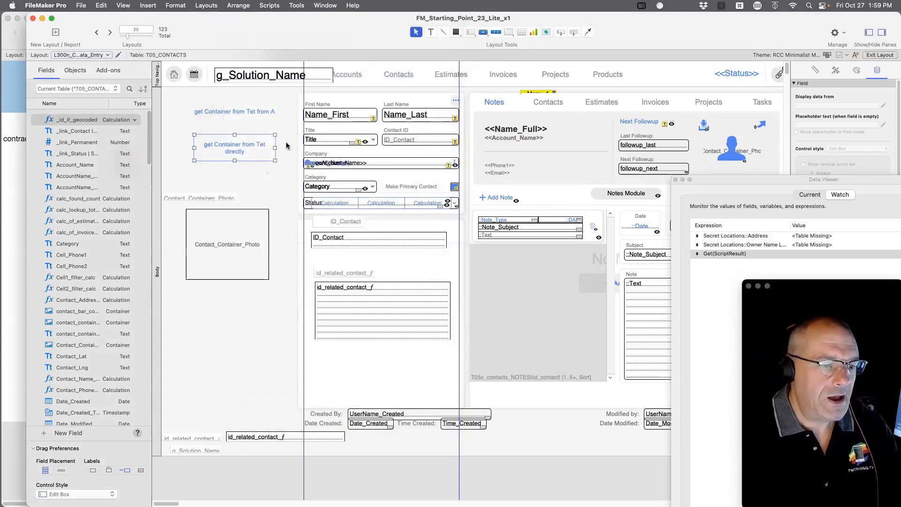
key("super+b")
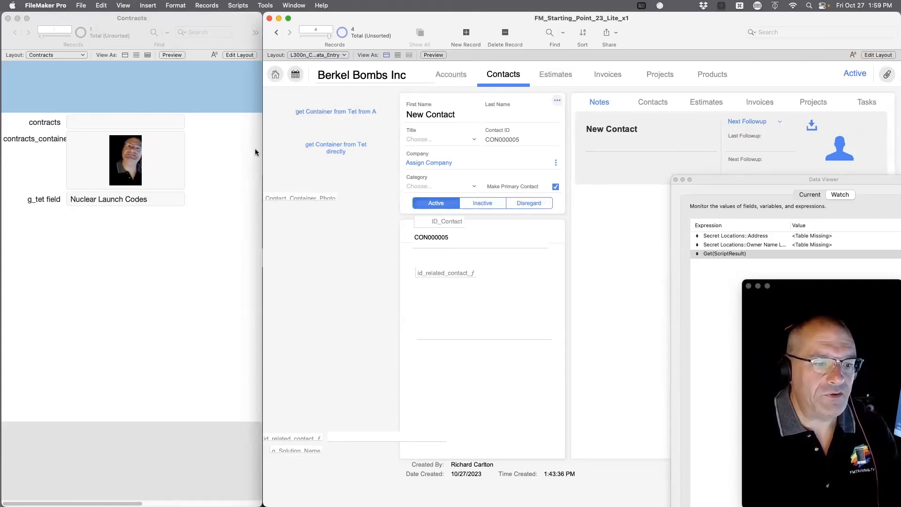
left_click(334, 152)
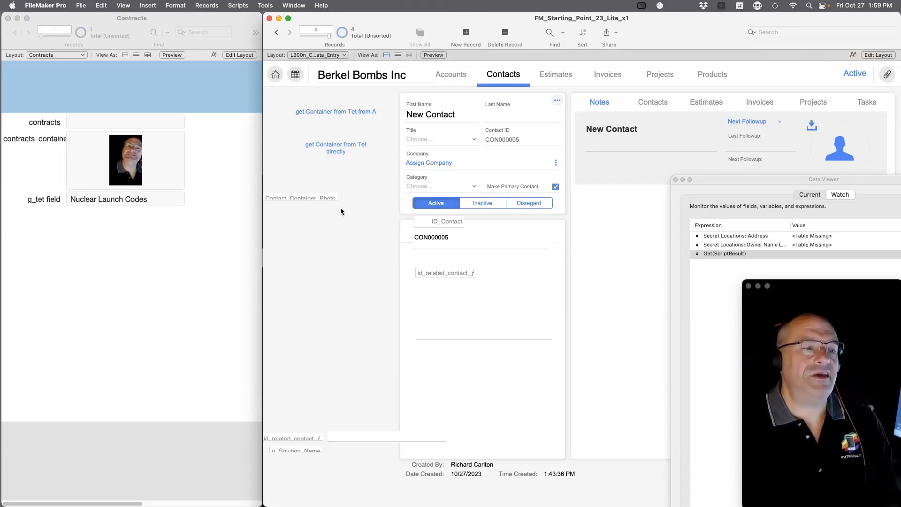
Open the Contracts file's Script Workspace to view its Copy Container script.
left_click(245, 4)
left_click(241, 17)
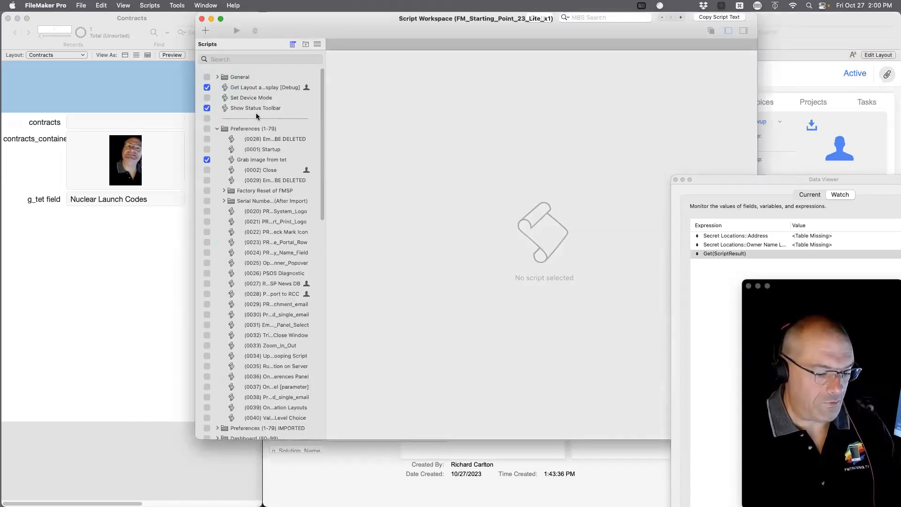
key("super+w")
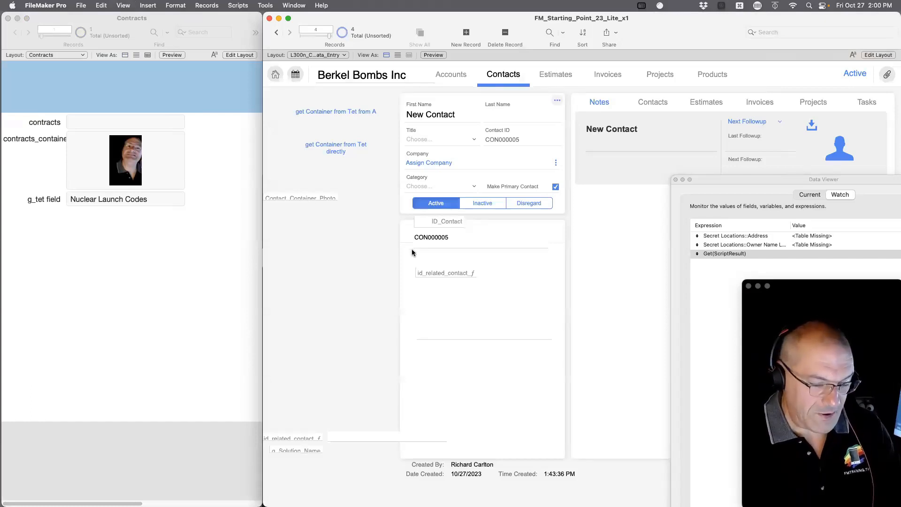
key("super+shift+s")
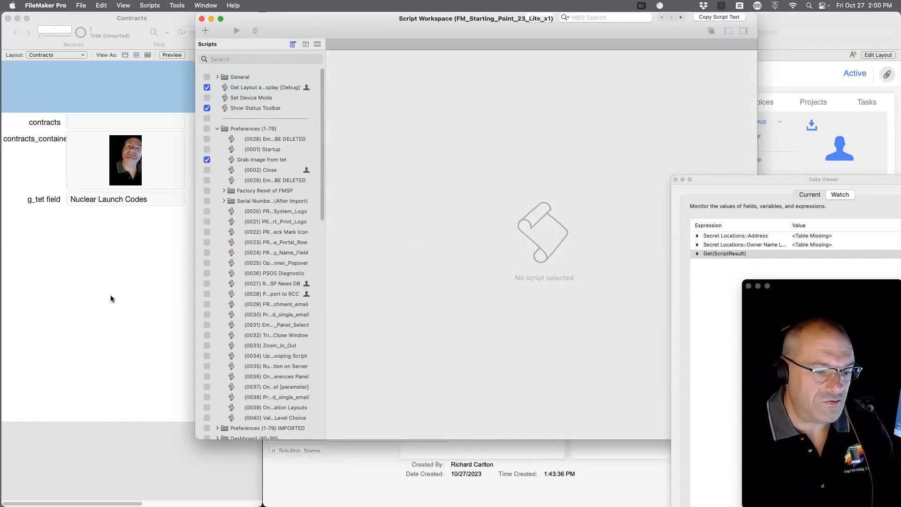
left_click(110, 298)
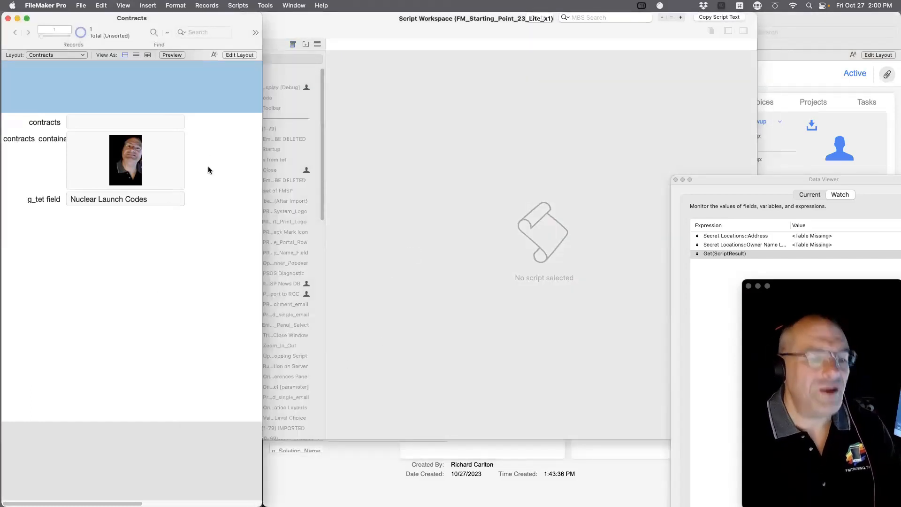
key("super+shift+s")
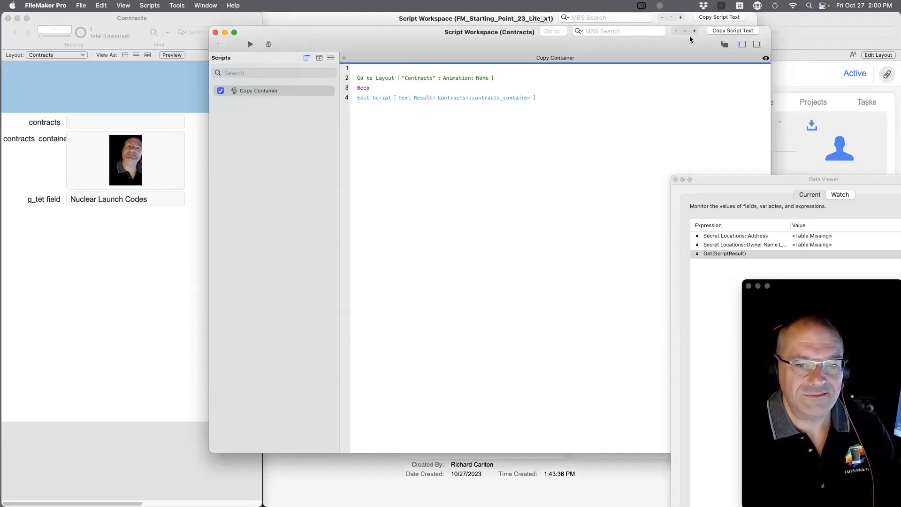
Move the Contracts script window aside and bring the main contacts window to the front.
left_click_drag(689, 38, 571, 197)
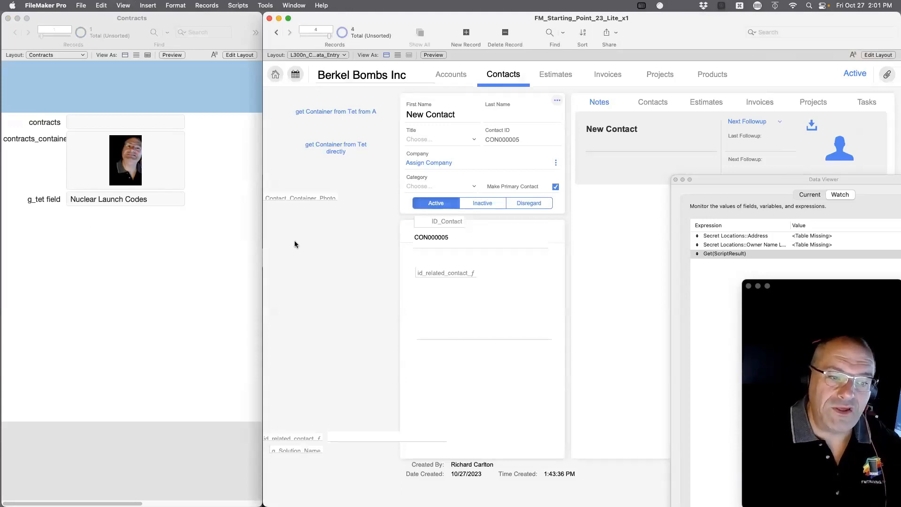
left_click(163, 222)
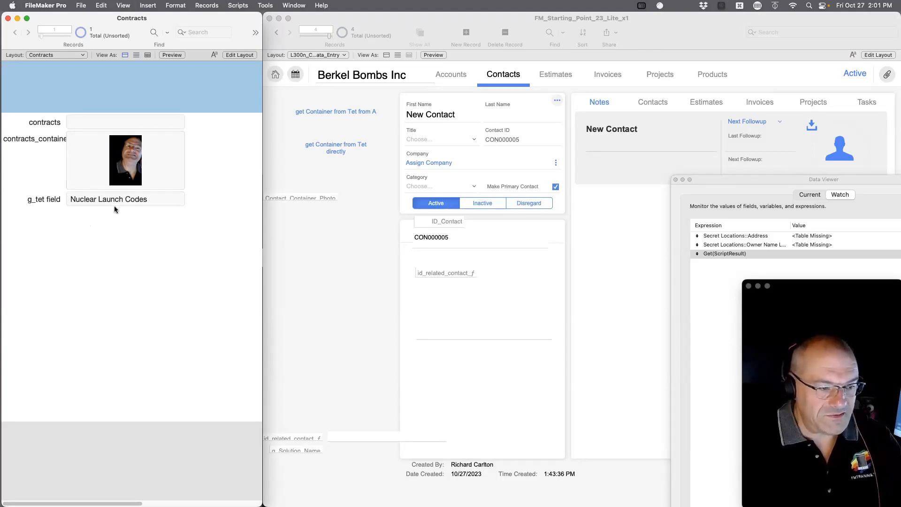
left_click(381, 238)
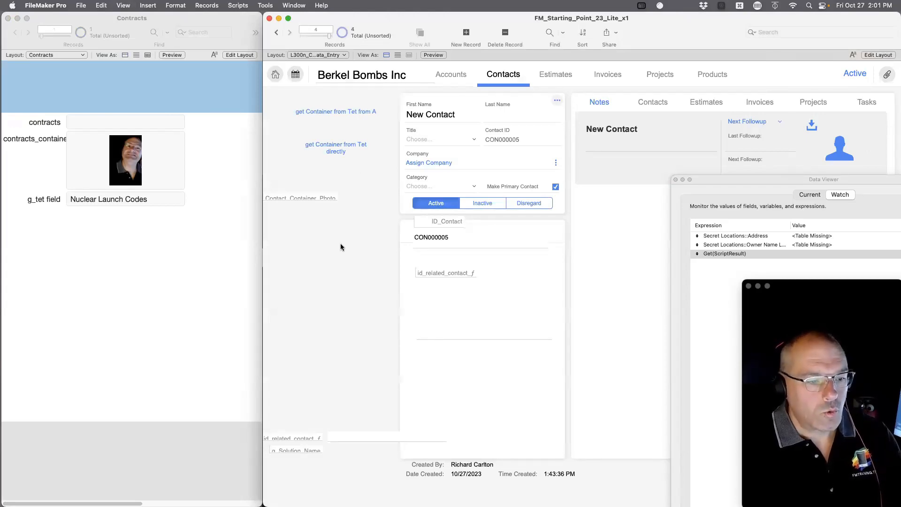
Create a new field named 'container' in Manage Database.
key("super+shift+d")
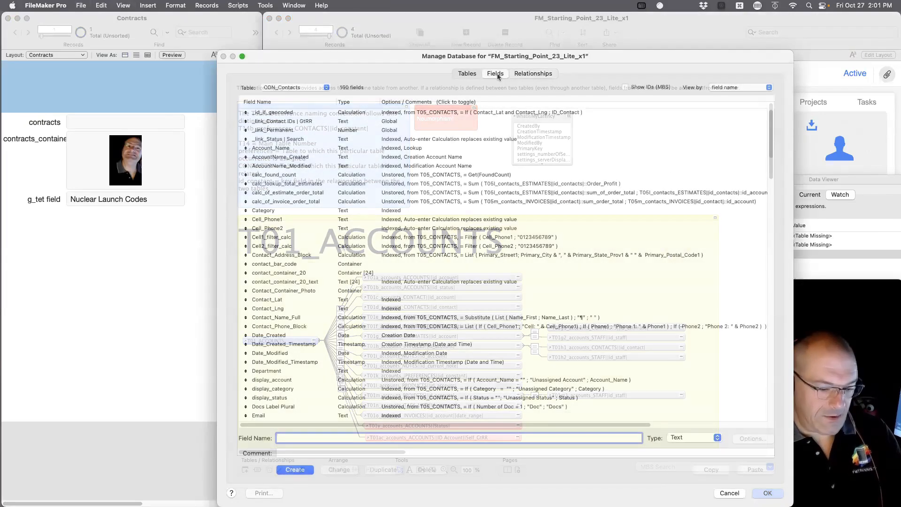
type("co")
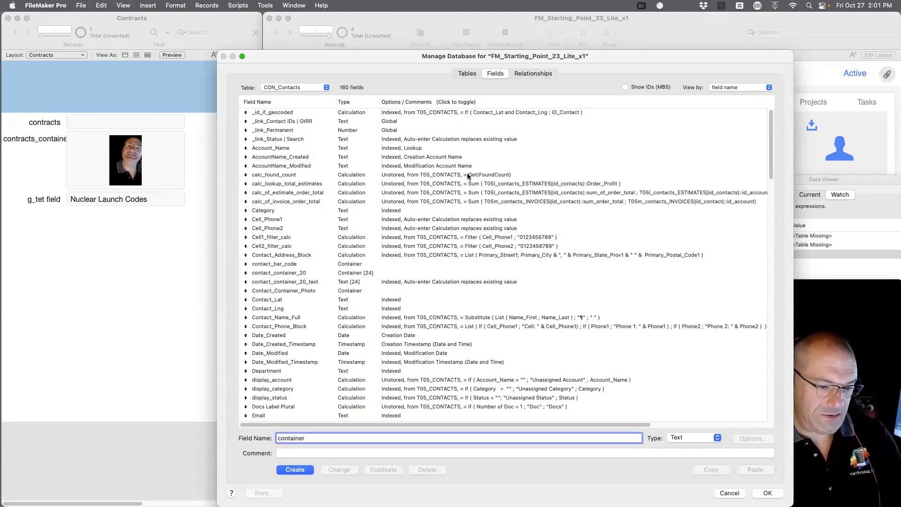
type("ntainer")
left_click(304, 472)
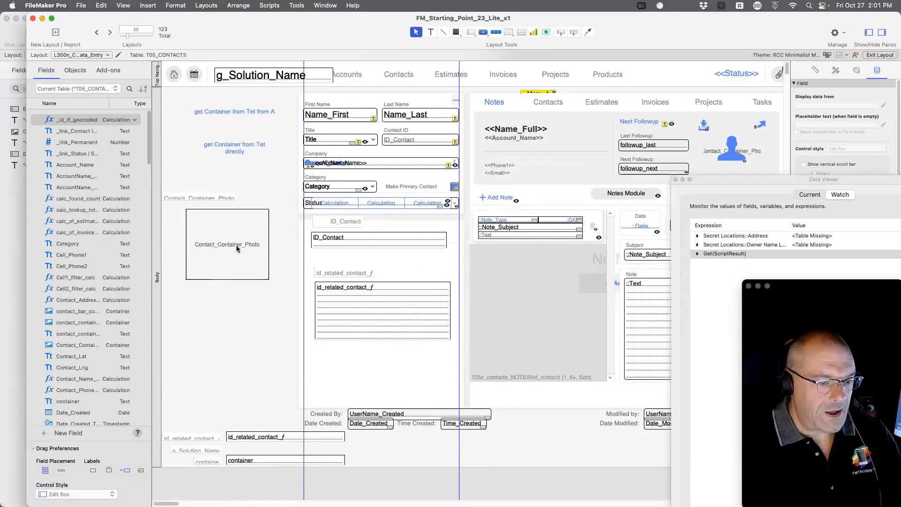
Duplicate the photo field below itself and make the copy display the container field.
left_click(226, 219)
left_click_drag(230, 252, 248, 343)
double_click(248, 342)
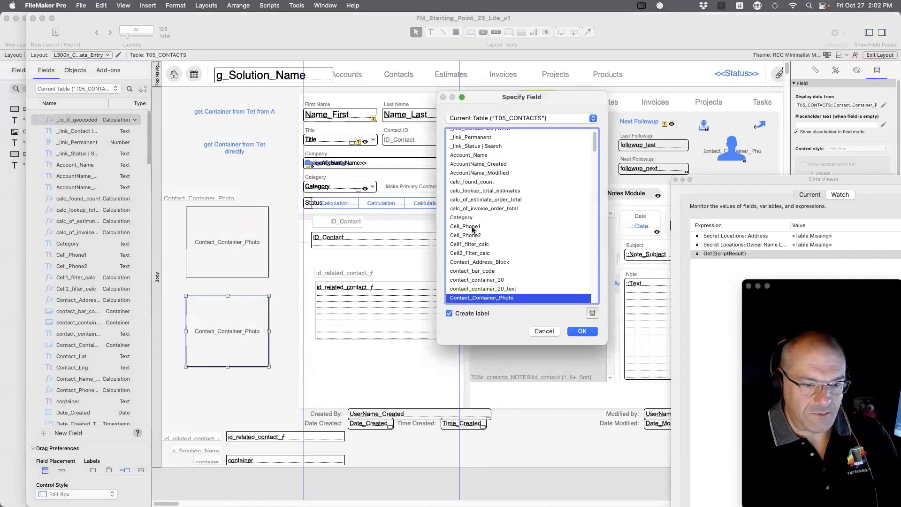
scroll(481, 274, "down", 3)
double_click(464, 273)
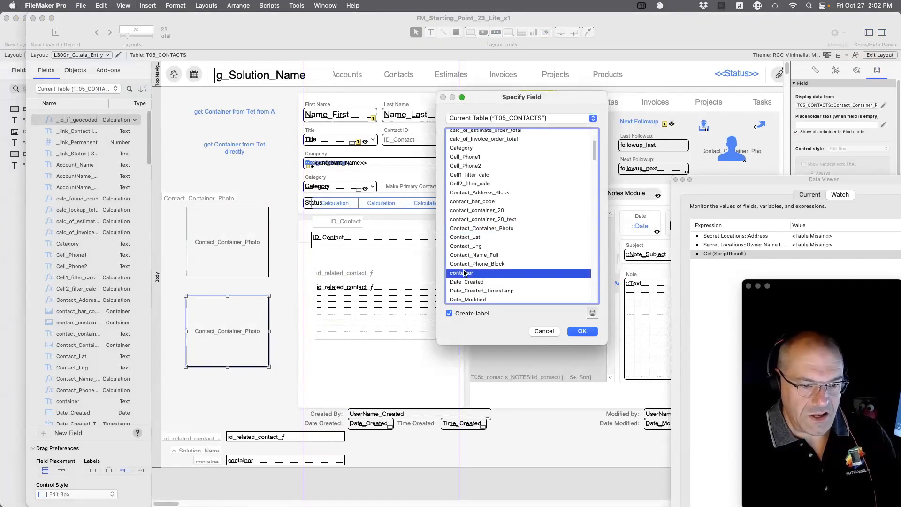
Change the container field's type to Container, then open the Script Workspace.
key("super+shift+d")
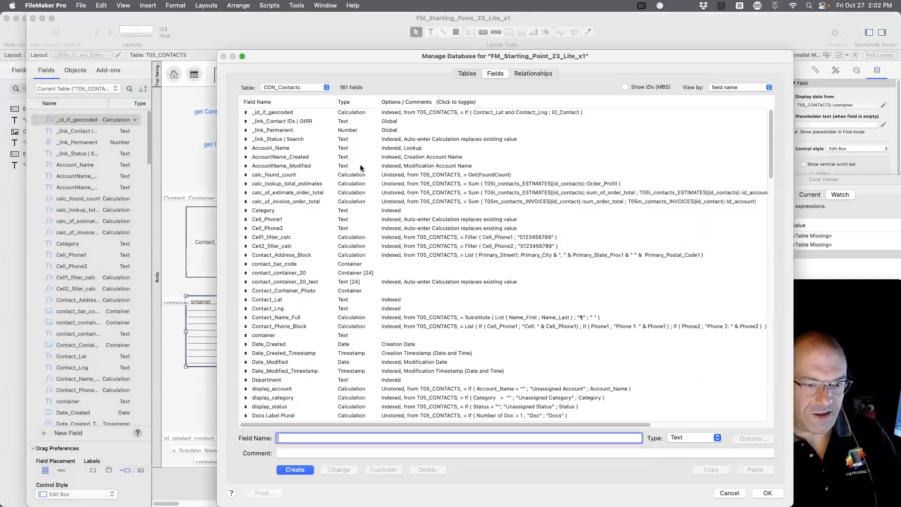
scroll(305, 319, "down", 1)
left_click(270, 330)
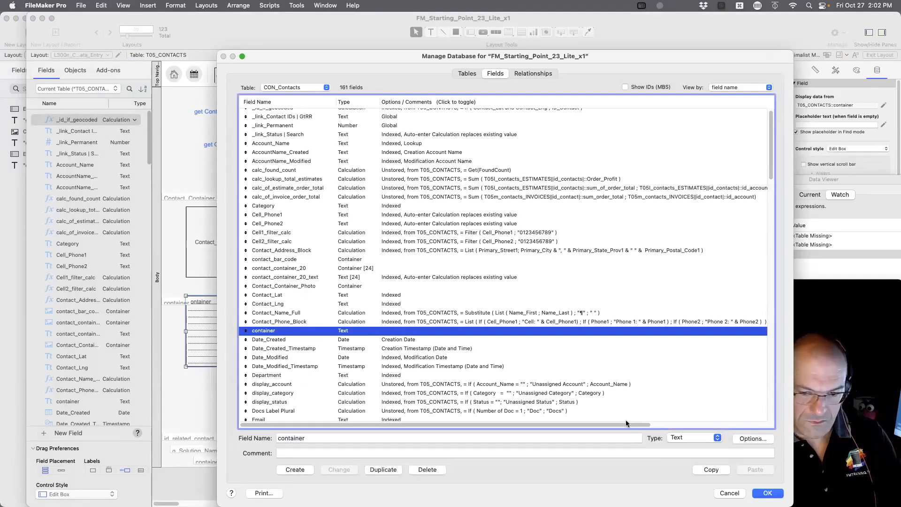
left_click(670, 438)
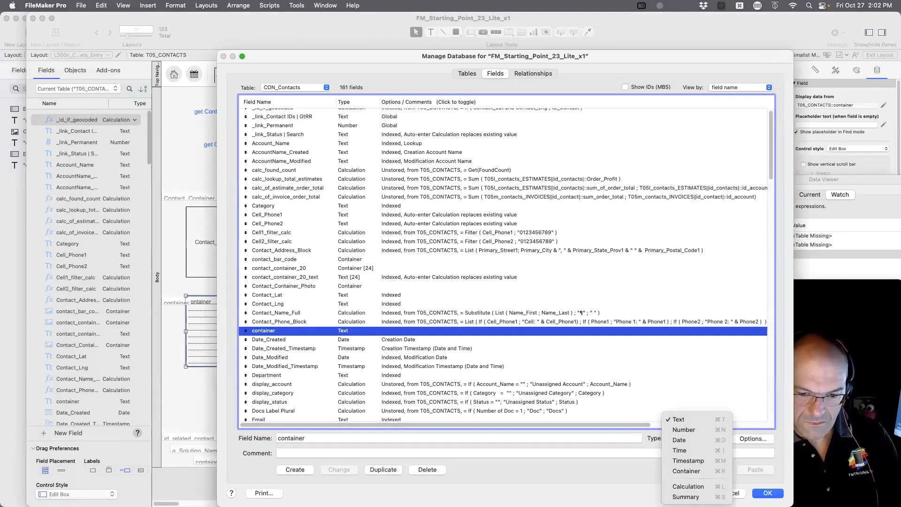
left_click(686, 470)
left_click(346, 470)
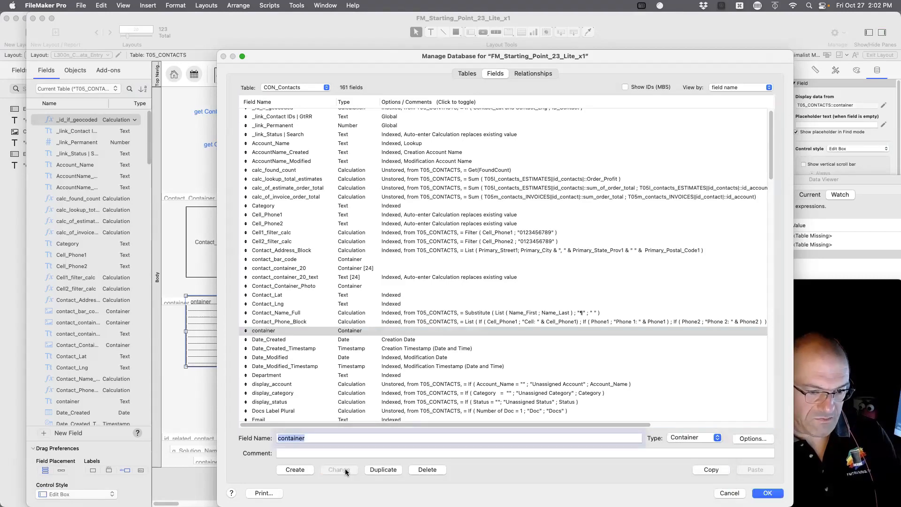
key("Return")
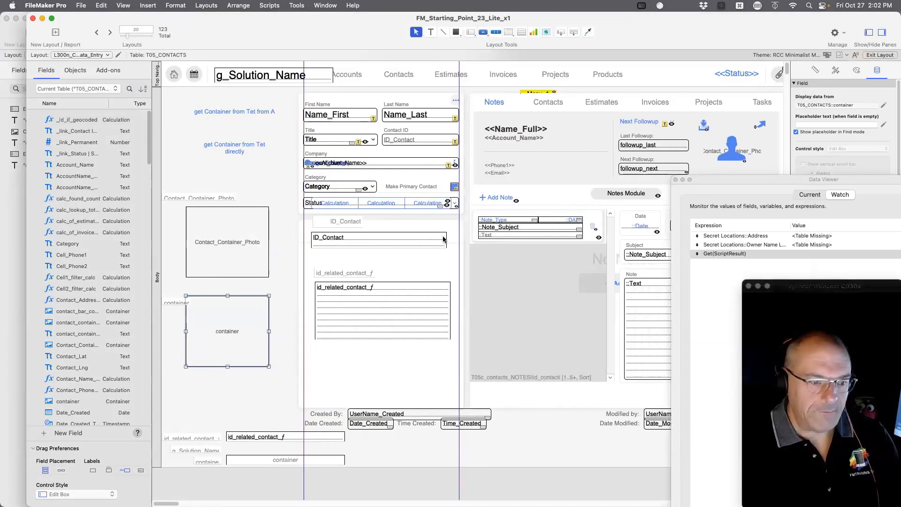
left_click(269, 5)
left_click(270, 19)
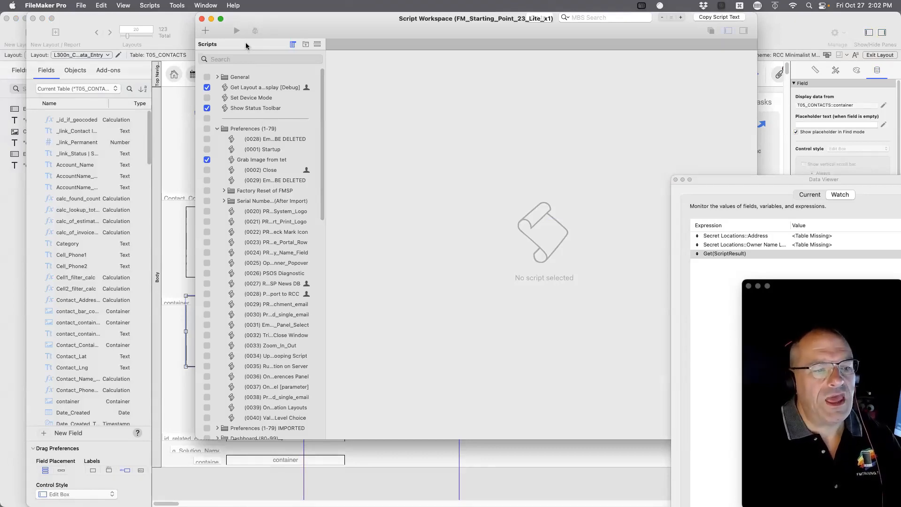
Search the scripts for 'tet' and open Grab Image from tet.
scroll(285, 216, "down", 20)
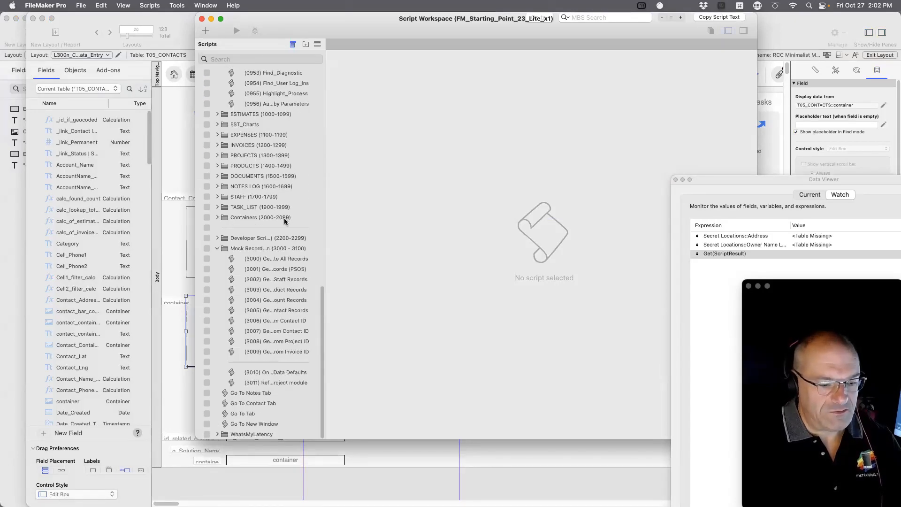
scroll(284, 221, "up", 20)
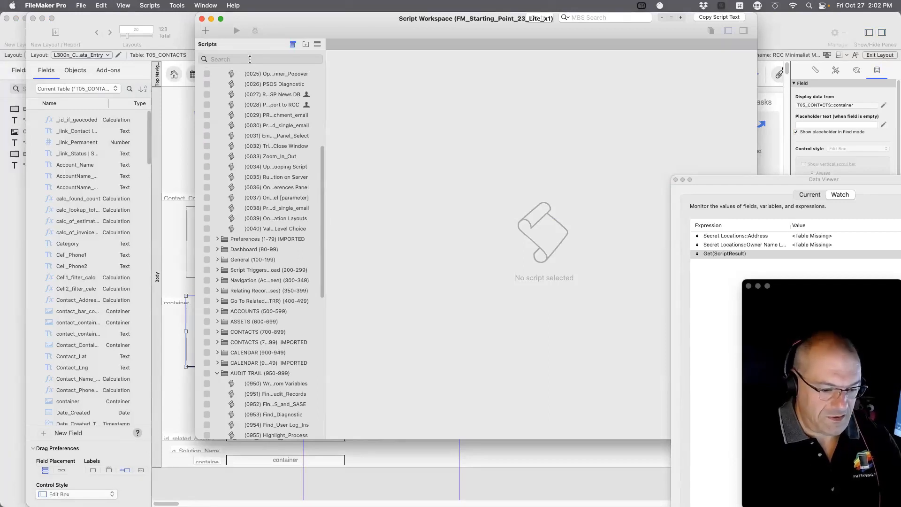
type("tet")
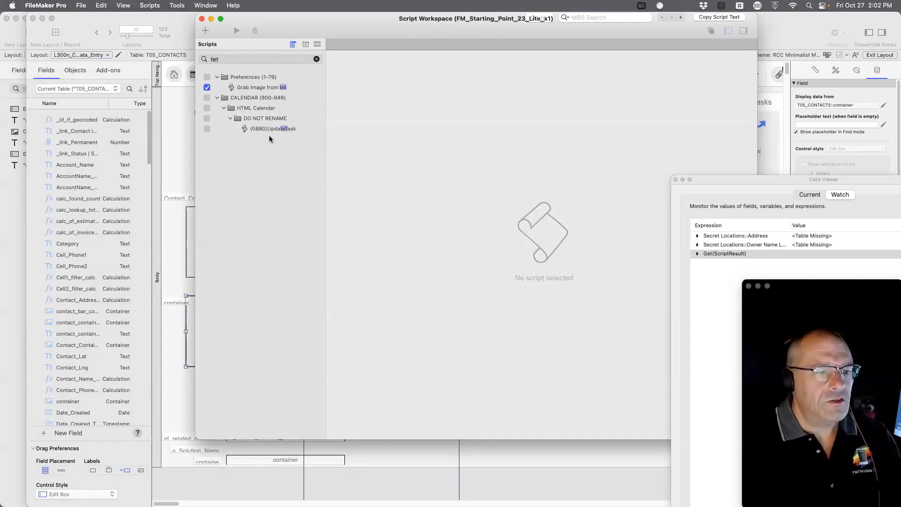
left_click(251, 89)
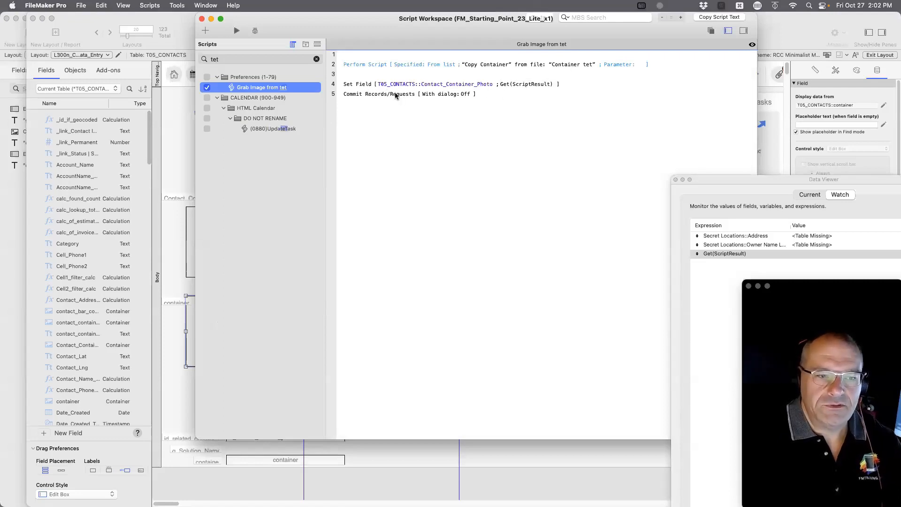
Insert a Set Field step after line 4 targeting the container field, and begin its calculation.
left_click(351, 86)
key("Return")
type("set f")
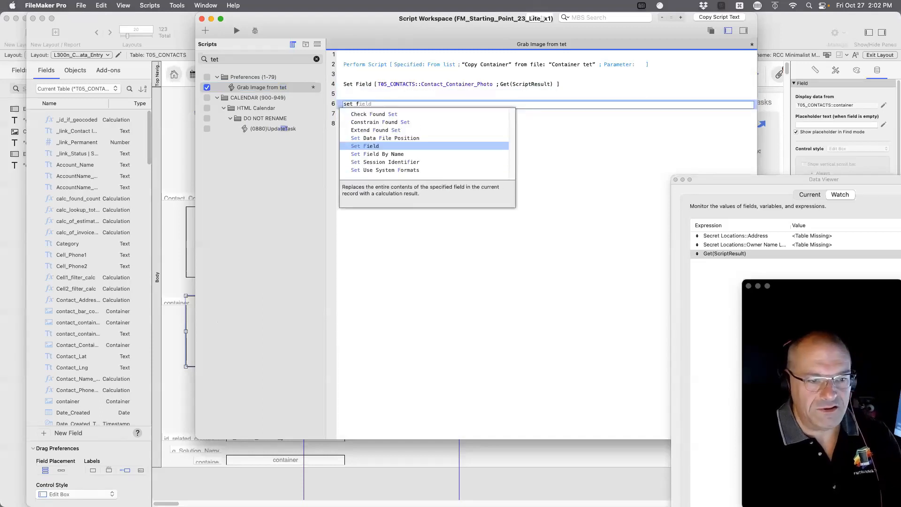
key("Return")
left_click(386, 104)
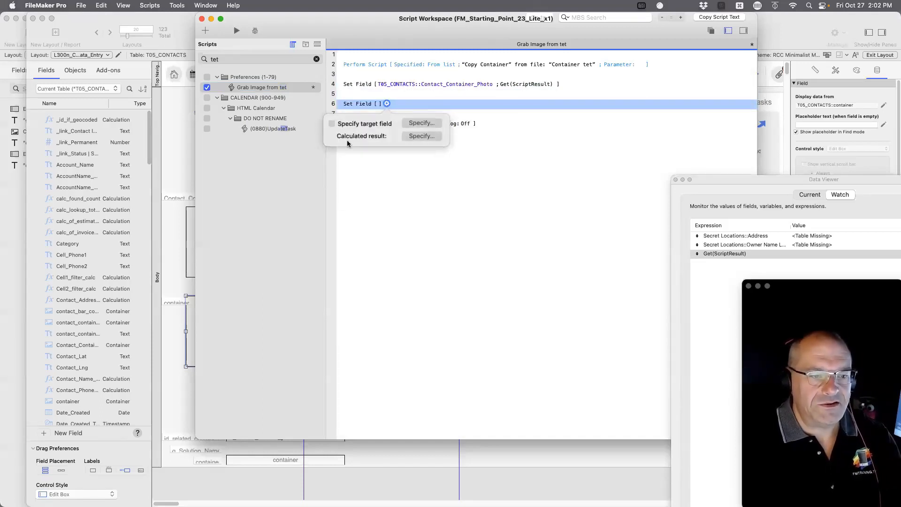
left_click(421, 123)
scroll(589, 258, "down", 1)
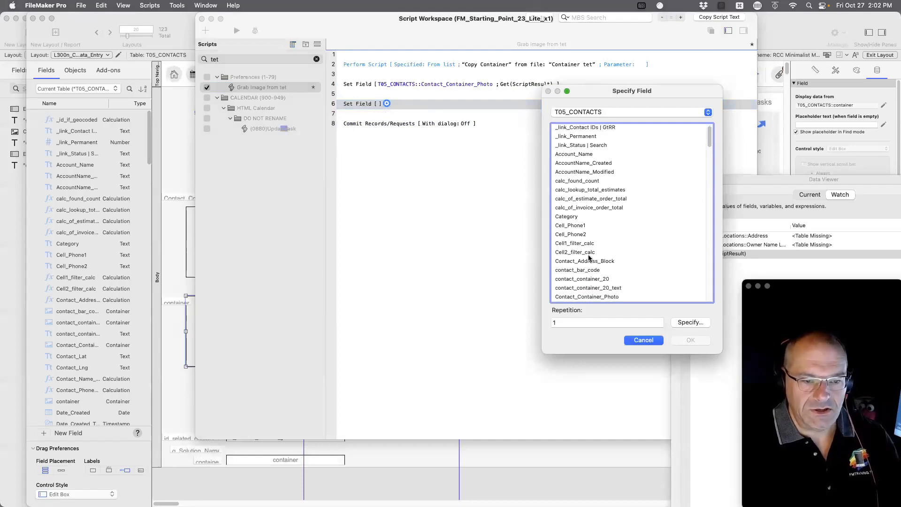
scroll(582, 285, "down", 4)
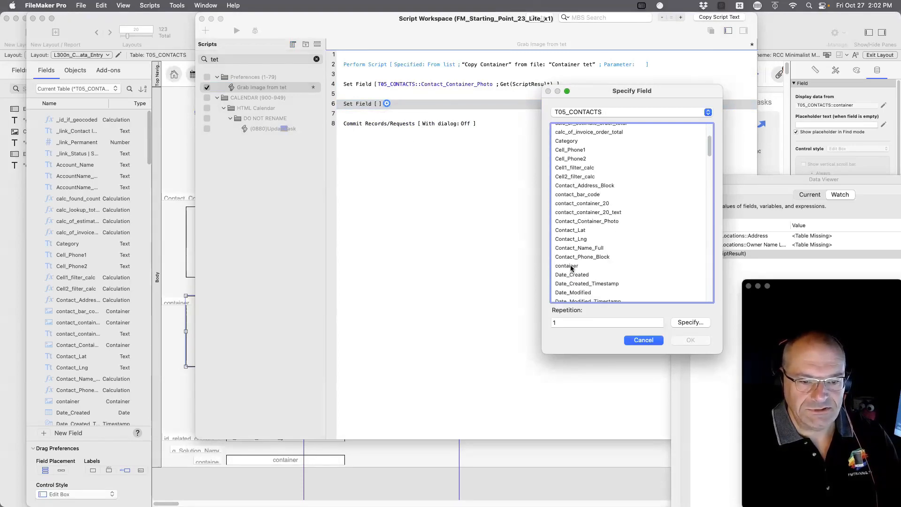
double_click(571, 266)
left_click(496, 136)
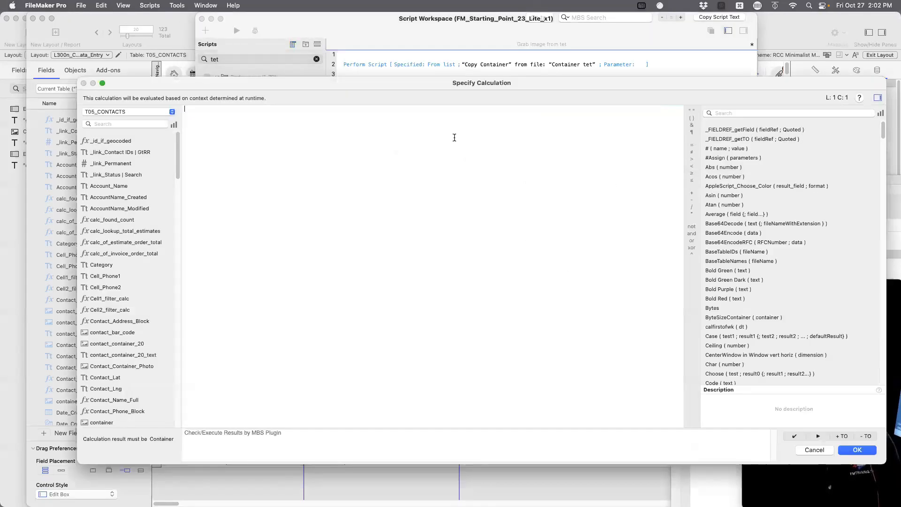
Leave the Set Field calculation unchanged and bring the Contracts layout window forward.
left_click(150, 116)
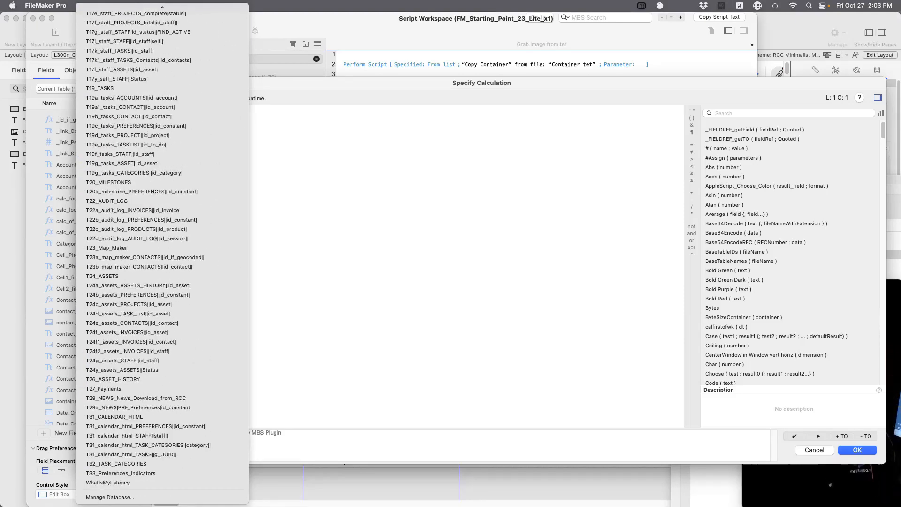
left_click(417, 351)
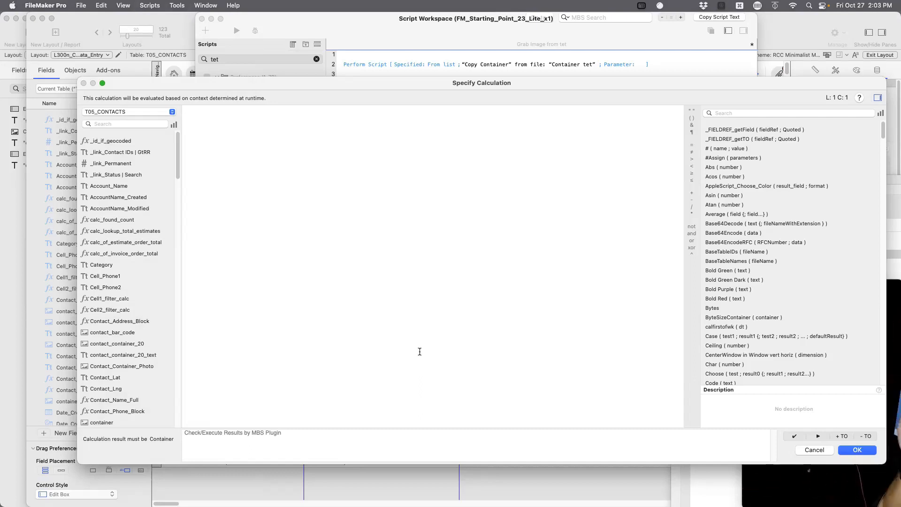
left_click_drag(175, 83, 277, 82)
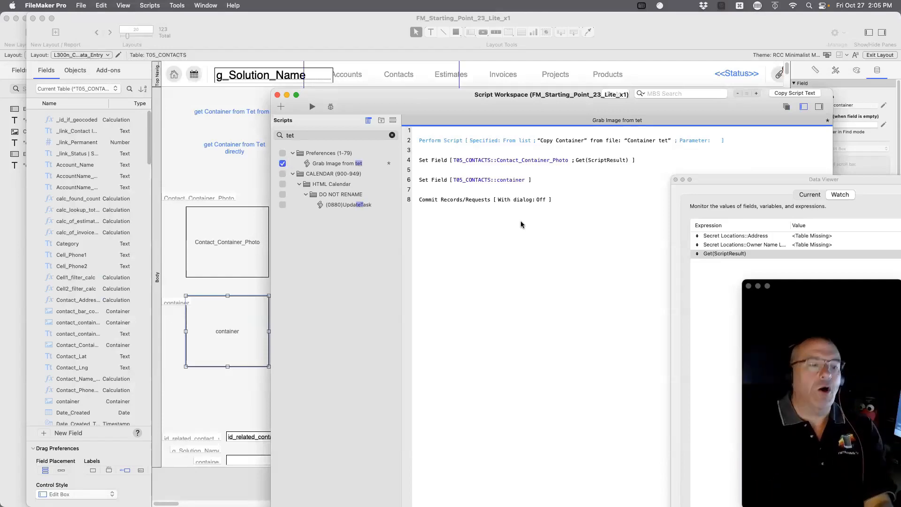
left_click(194, 162)
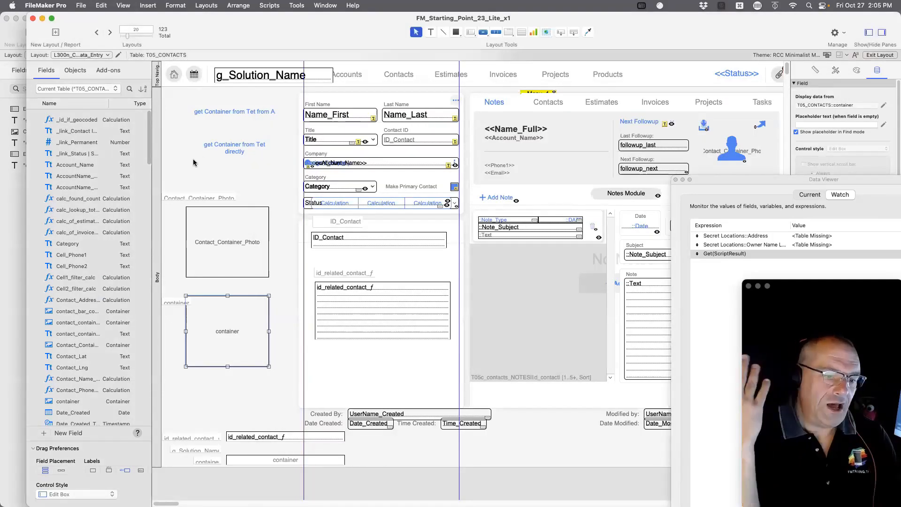
left_click(14, 193)
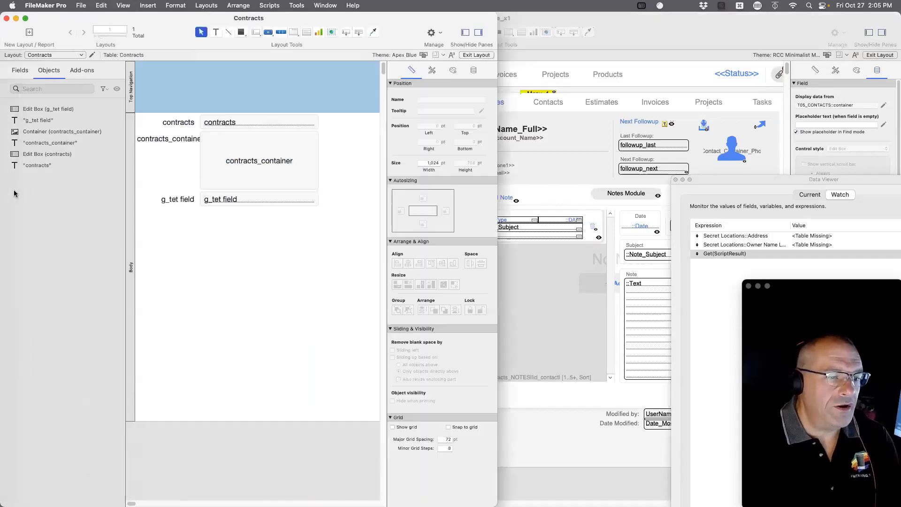